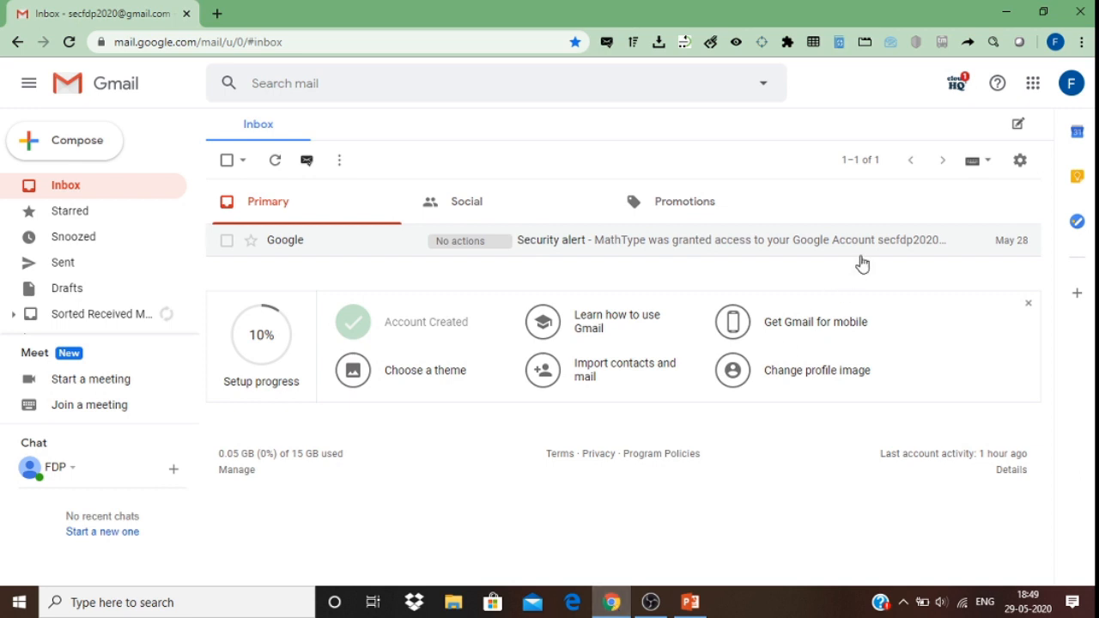
Open Google Drive from the Google apps and create a new Google Forms form there.
{"action": "left_click", "coordinate": [1035, 94]}
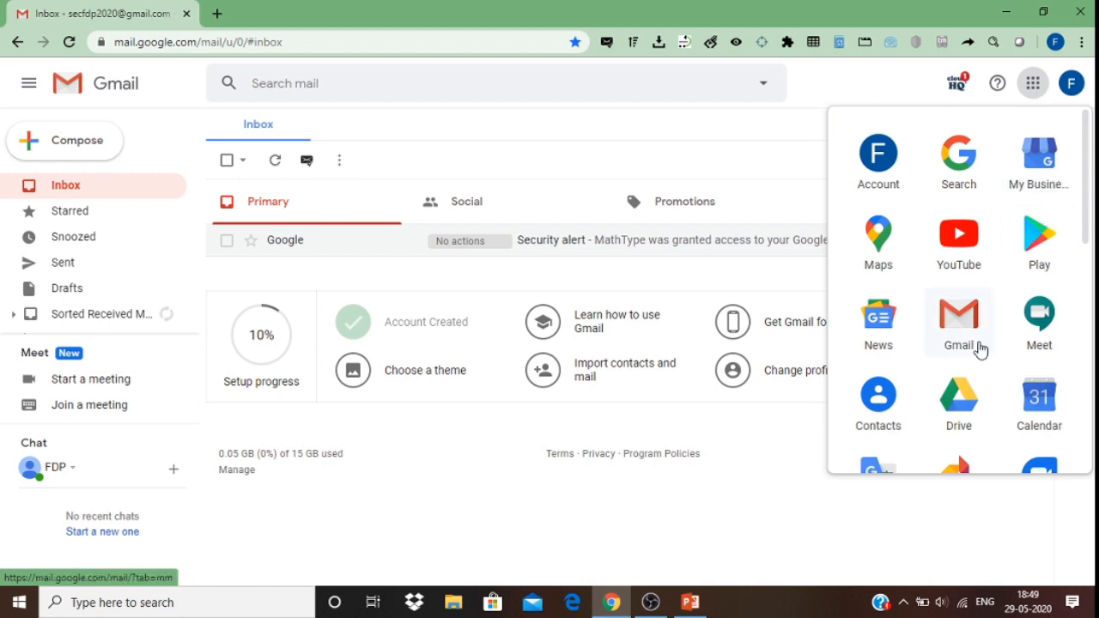
{"action": "left_click", "coordinate": [964, 406]}
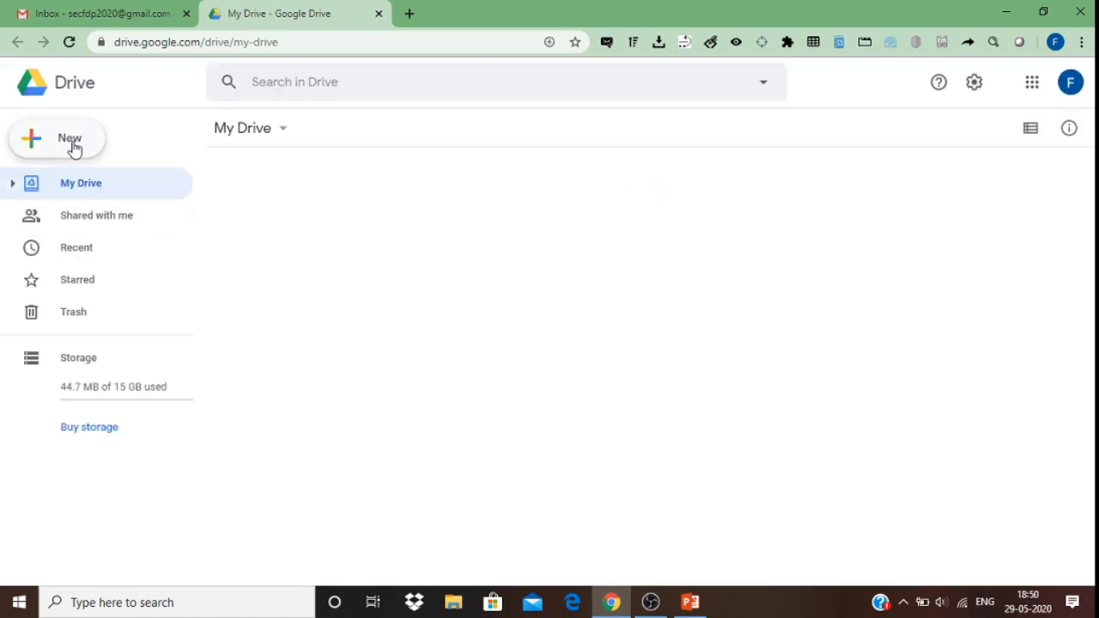
{"action": "left_click", "coordinate": [72, 144]}
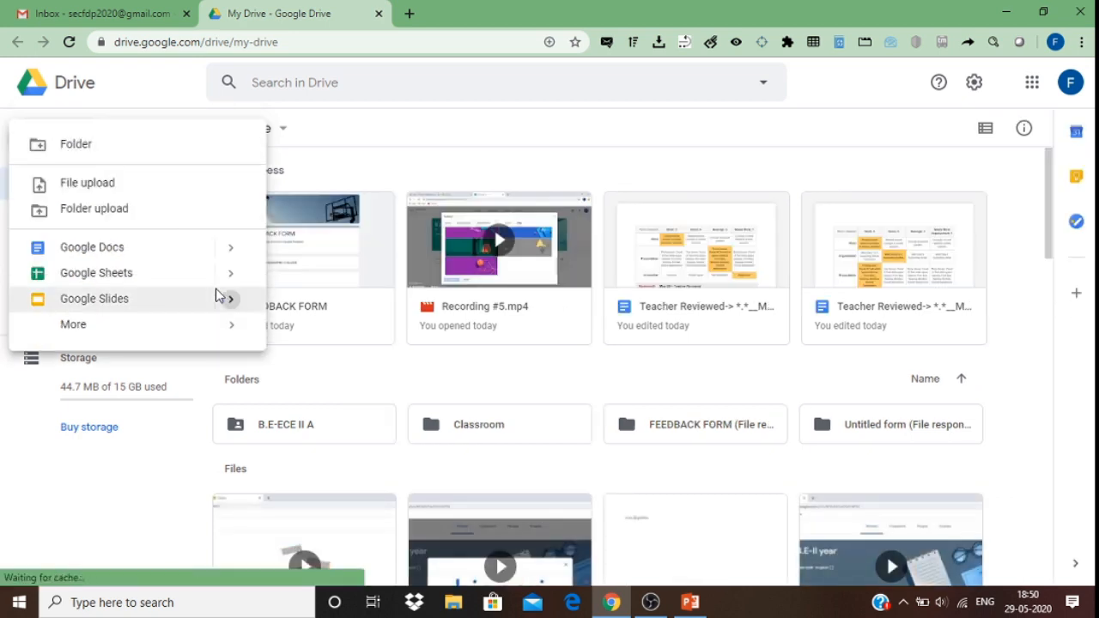
{"action": "mouse_move", "coordinate": [160, 331]}
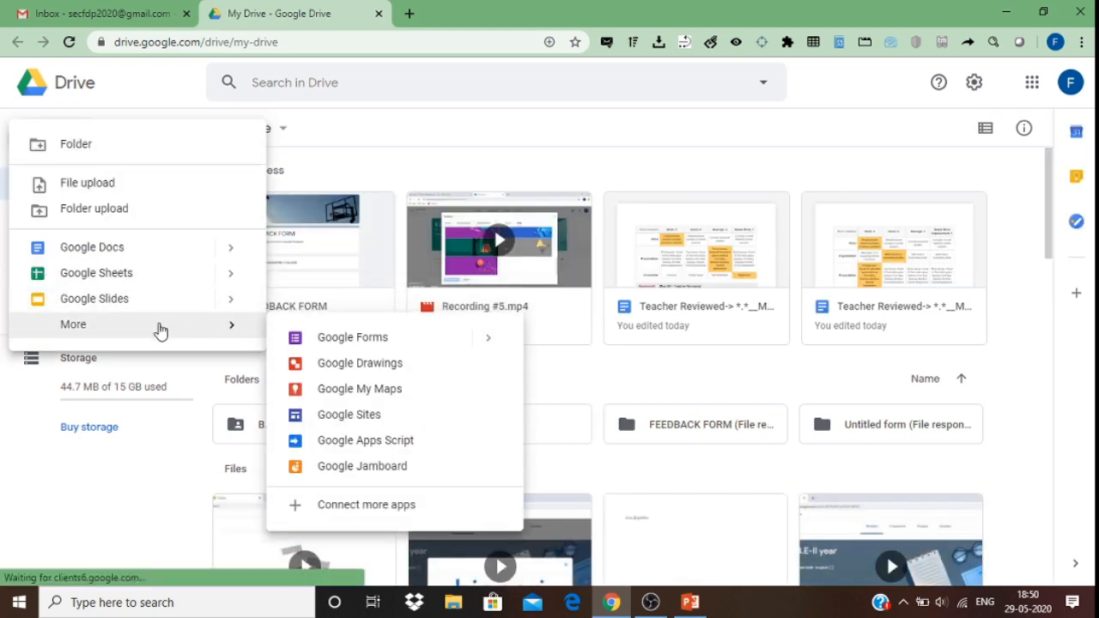
{"action": "left_click", "coordinate": [302, 342]}
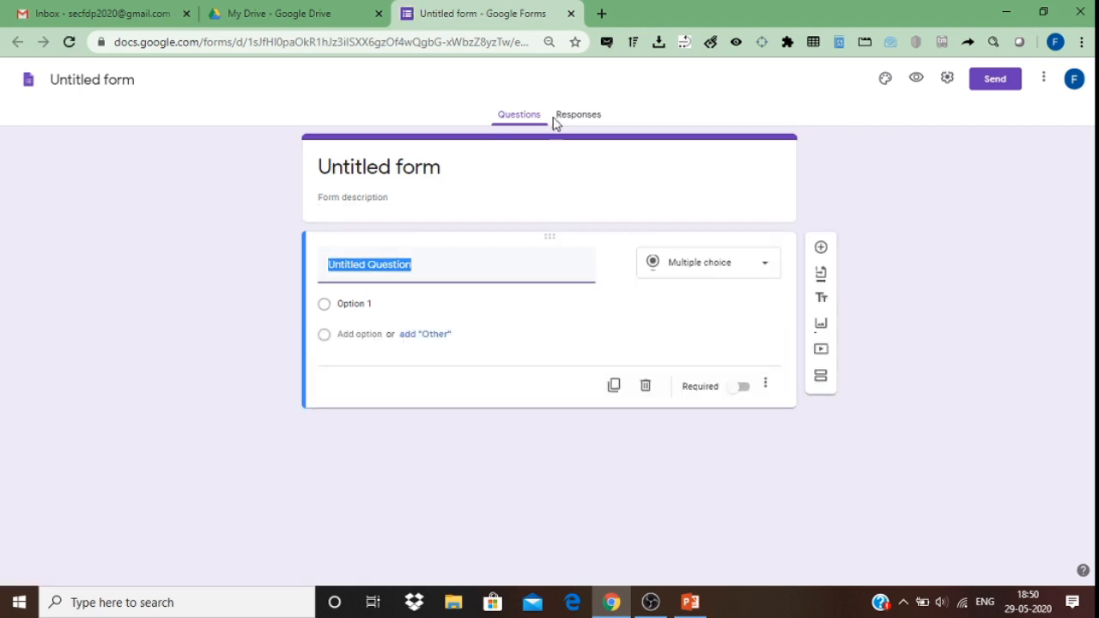
Open forms.google.com in a new browser tab and start another blank form.
{"action": "left_click", "coordinate": [601, 13]}
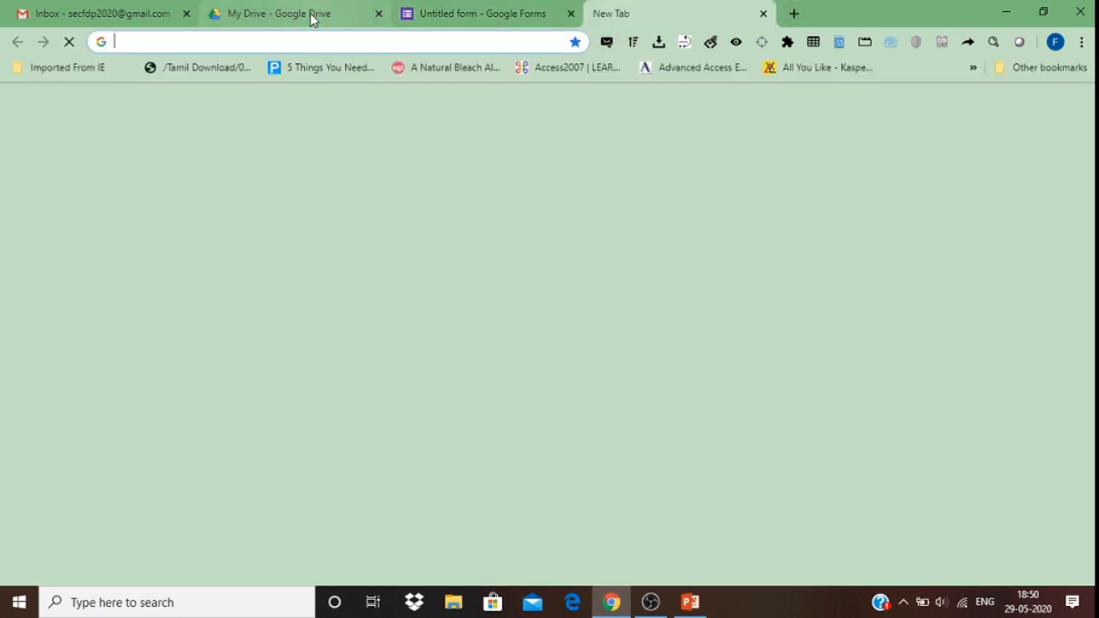
{"action": "type", "text": "forms.google.com"}
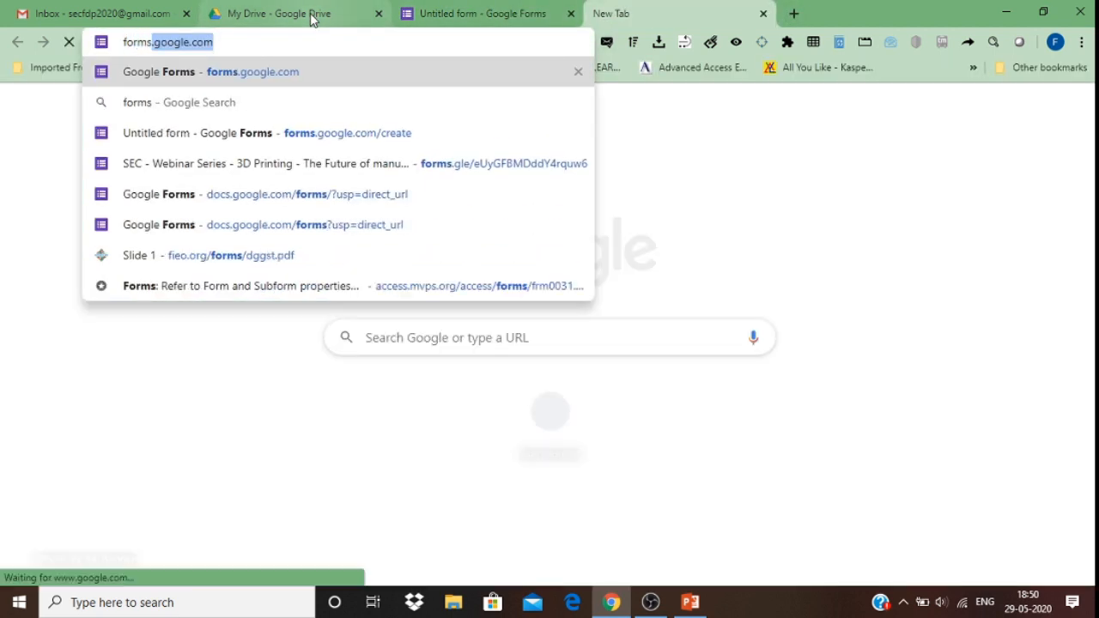
{"action": "key", "text": "Right"}
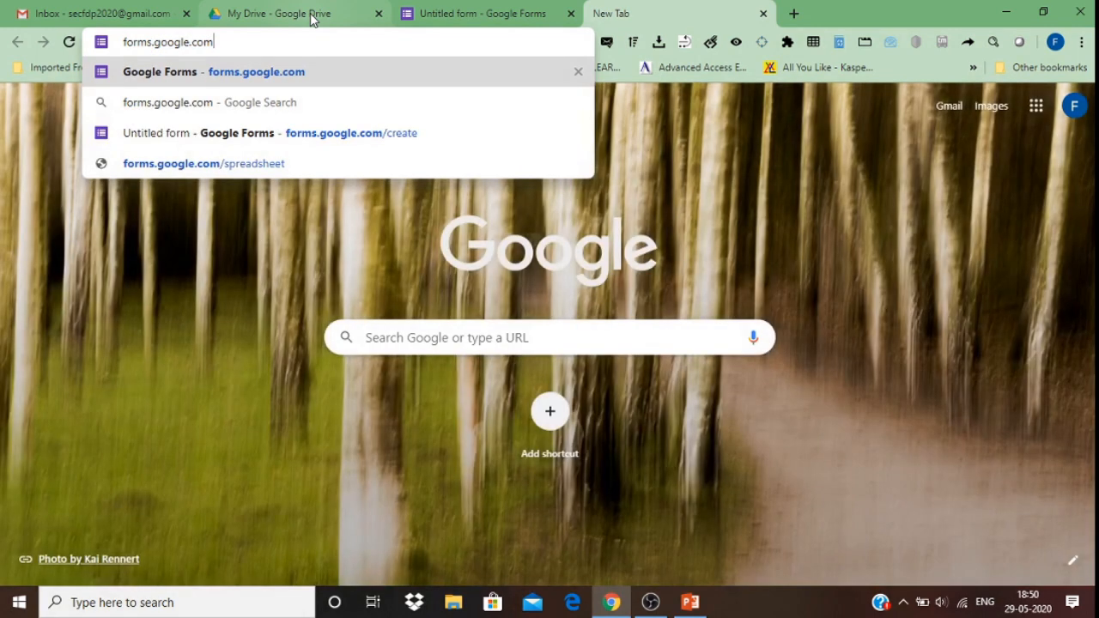
{"action": "key", "text": "Return"}
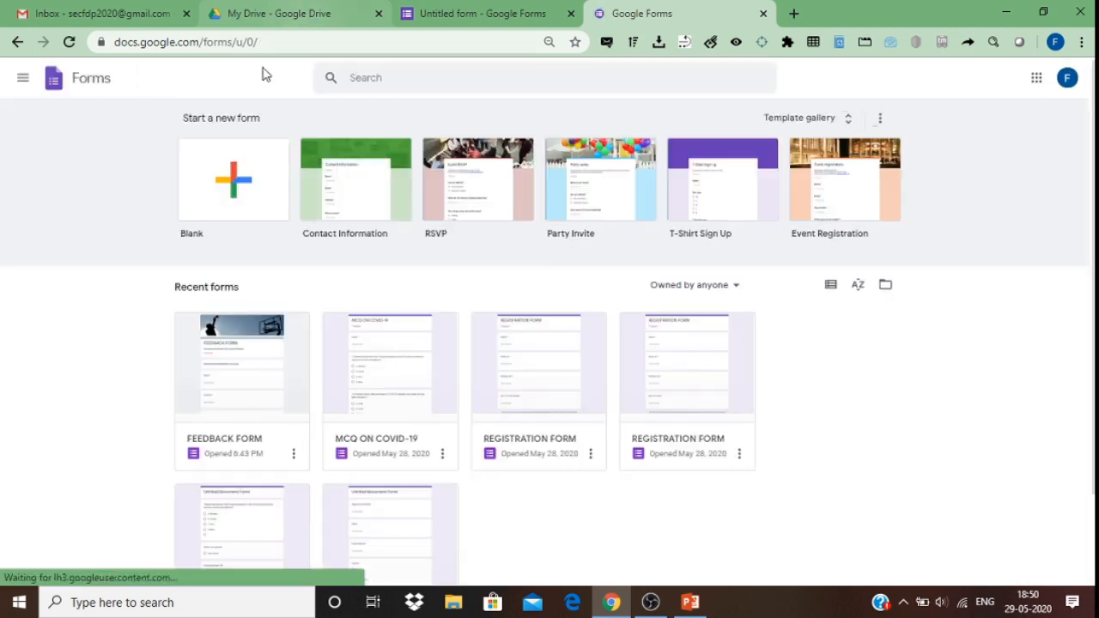
{"action": "left_click", "coordinate": [221, 189]}
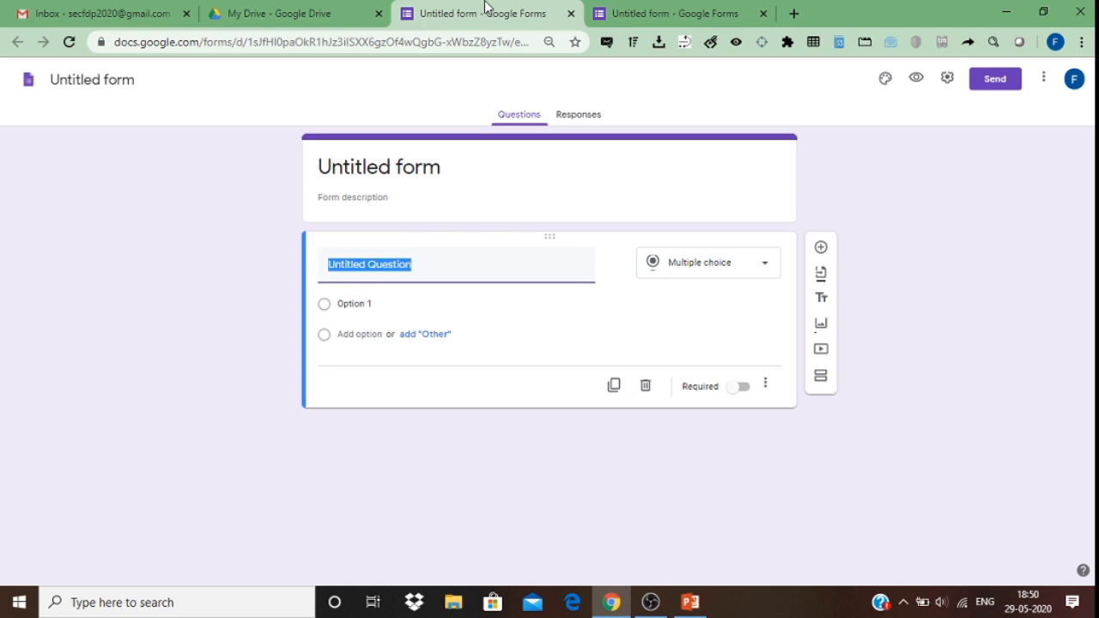
In the form created from Drive, set the title to "REGISTRATION FORM" and the description to "Kindly fill the form carefully".
{"action": "left_click", "coordinate": [420, 166]}
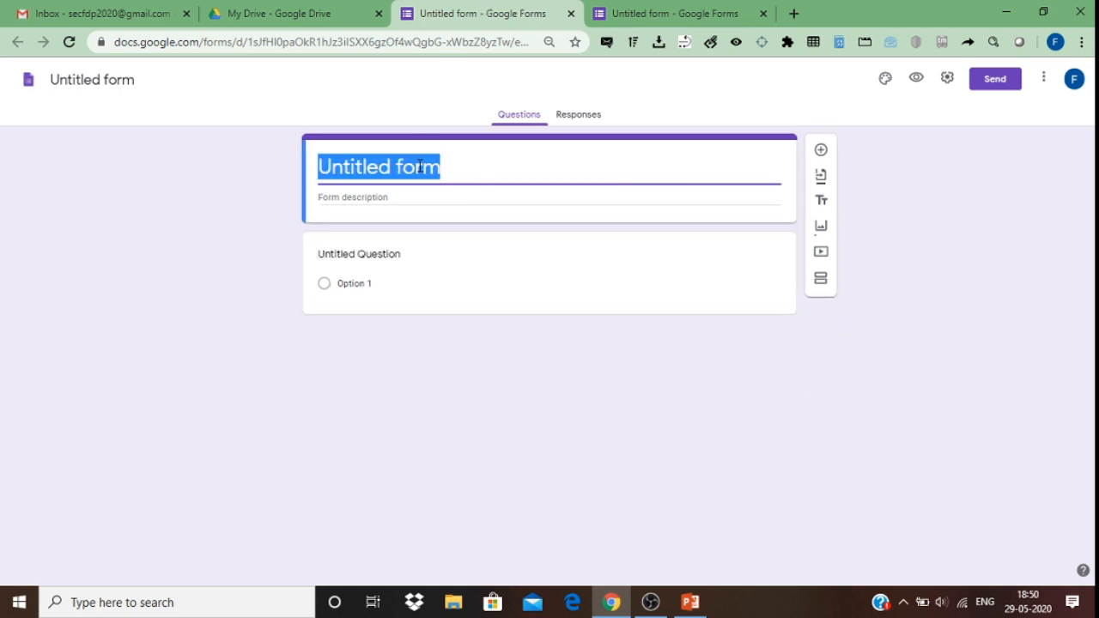
{"action": "type", "text": "REG"}
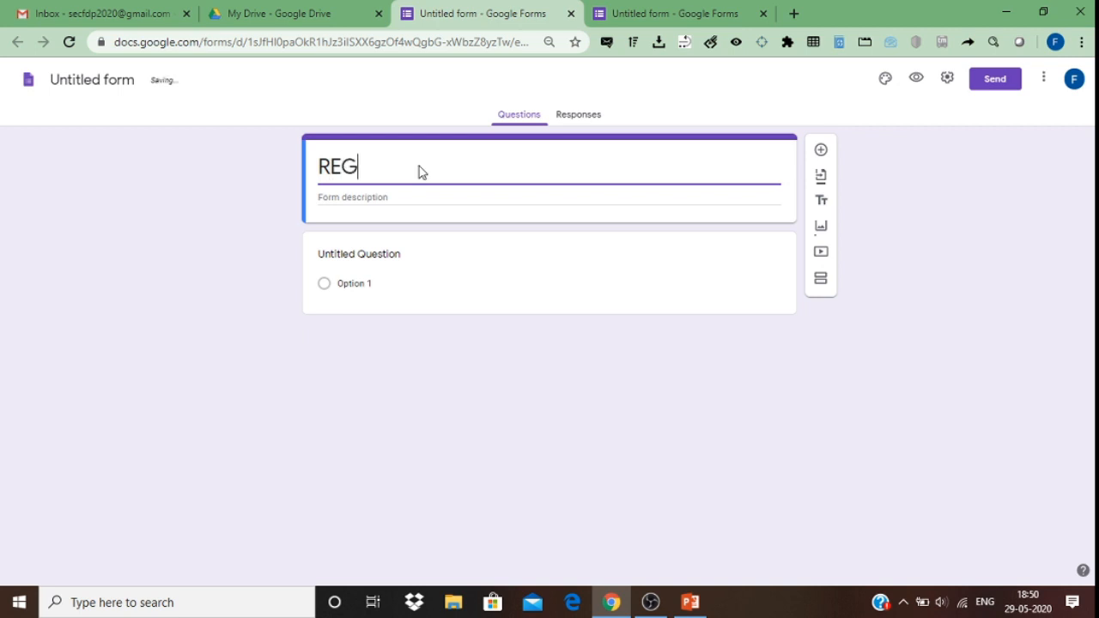
{"action": "type", "text": "ISTRATION"}
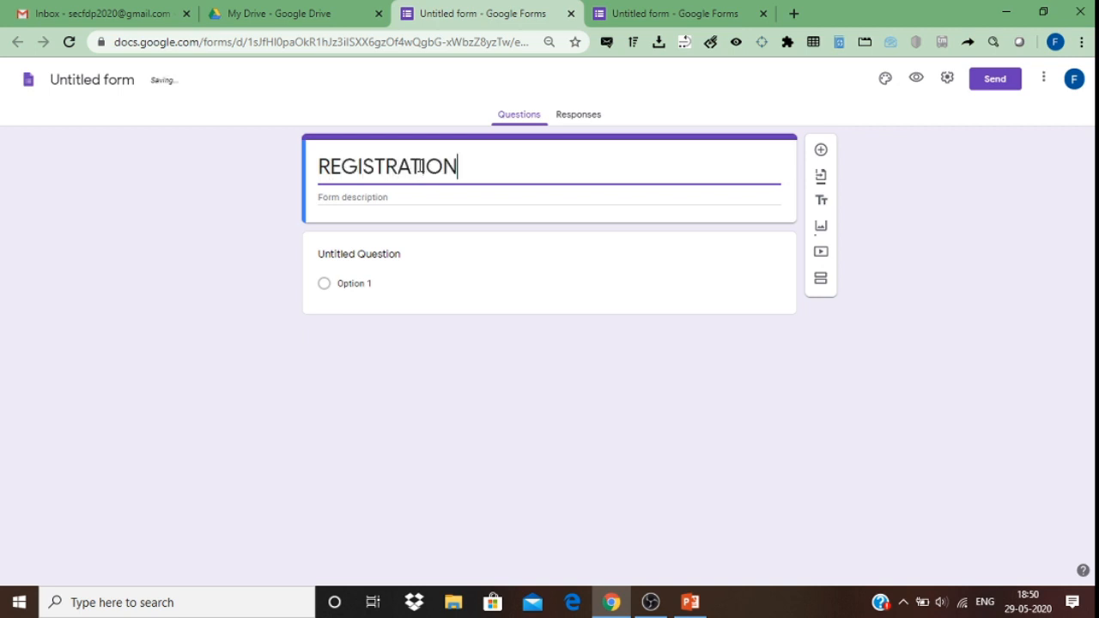
{"action": "type", "text": " FORM"}
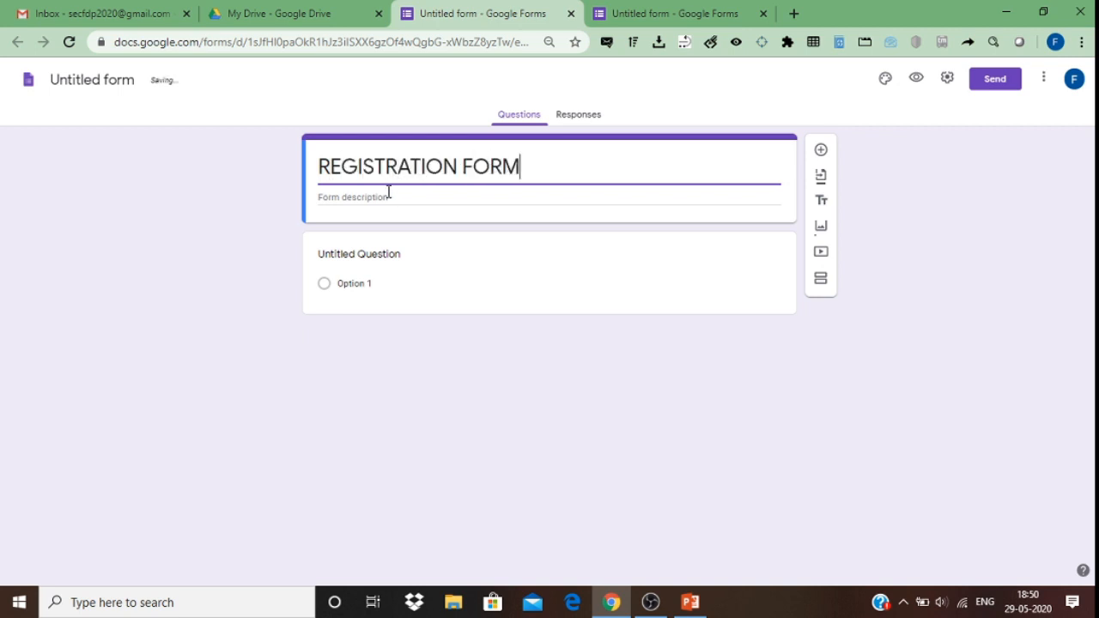
{"action": "left_click", "coordinate": [388, 192]}
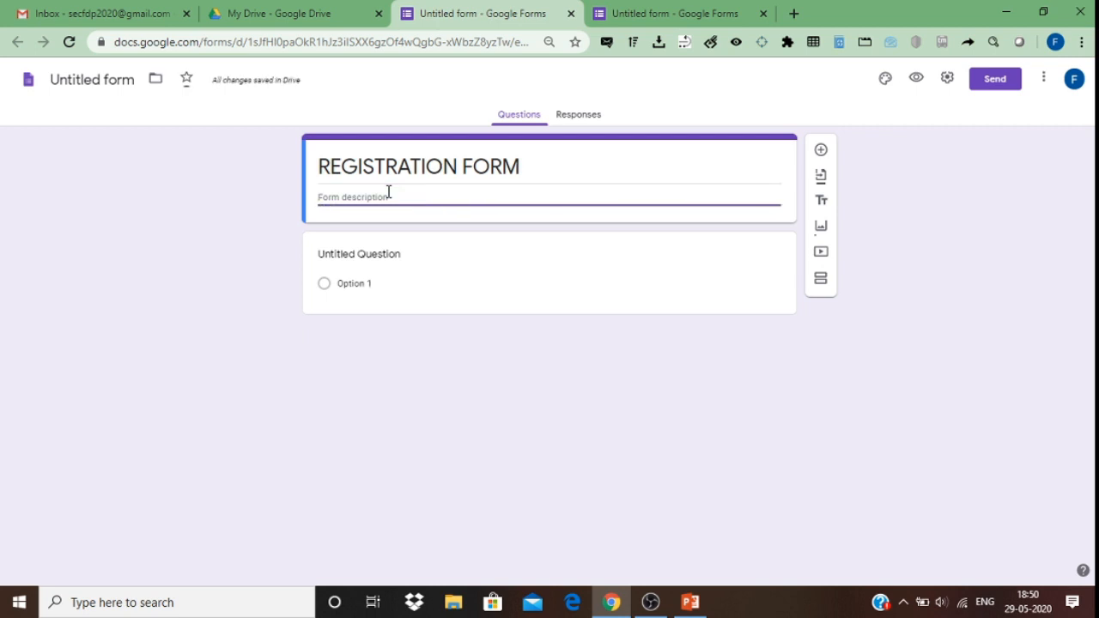
{"action": "type", "text": "Kindly fill the form carefully"}
Turn the untitled question into a required short-answer question titled "Name".
{"action": "left_click", "coordinate": [366, 254]}
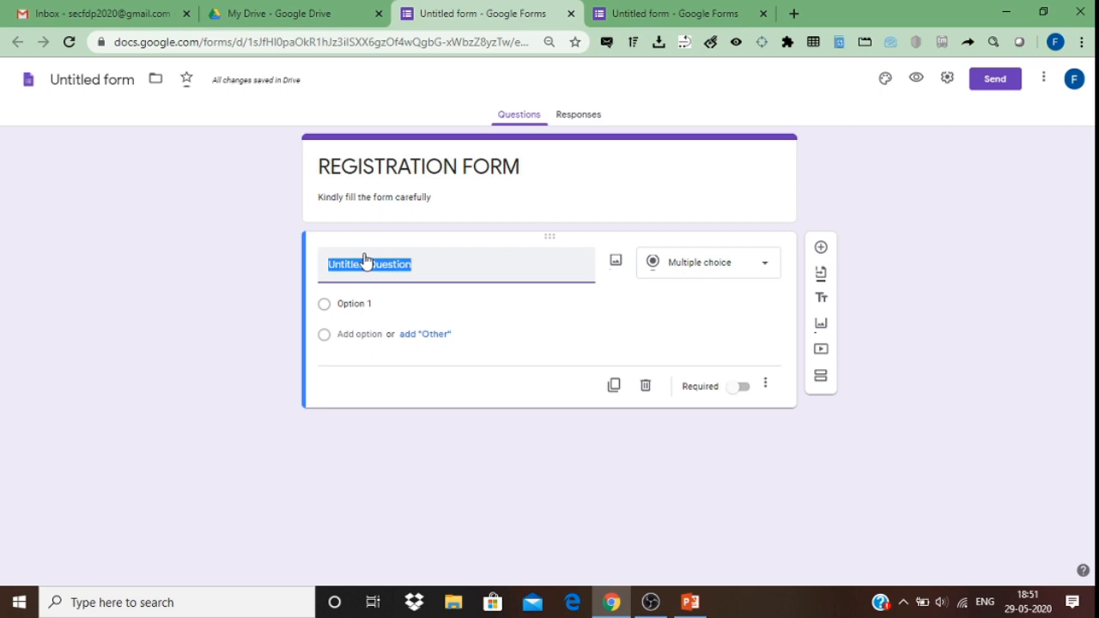
{"action": "type", "text": "Name"}
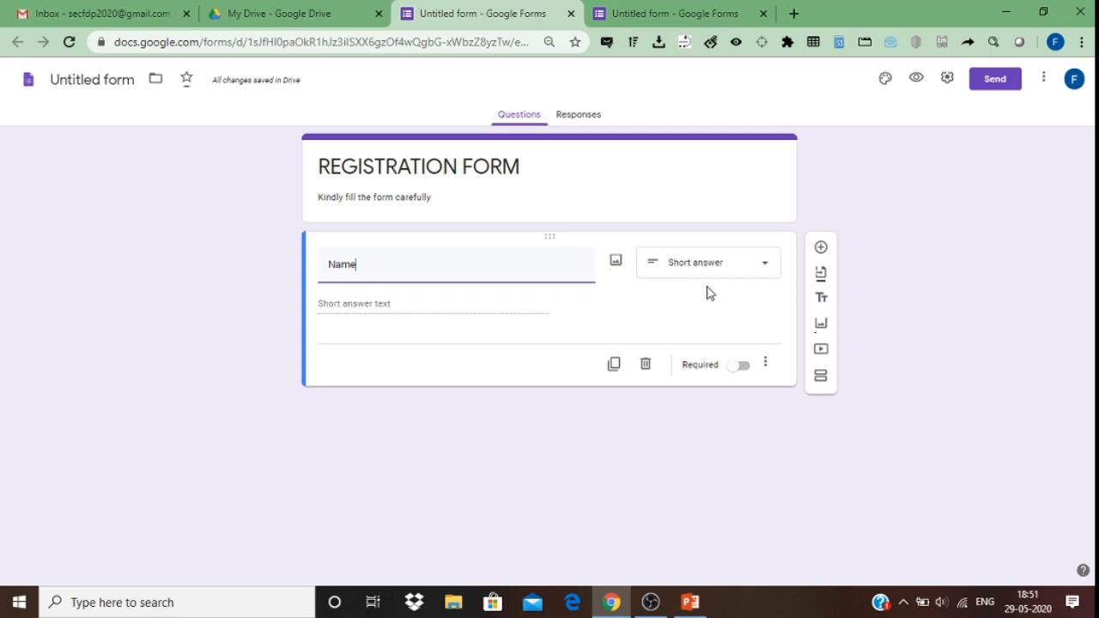
{"action": "left_click", "coordinate": [744, 375]}
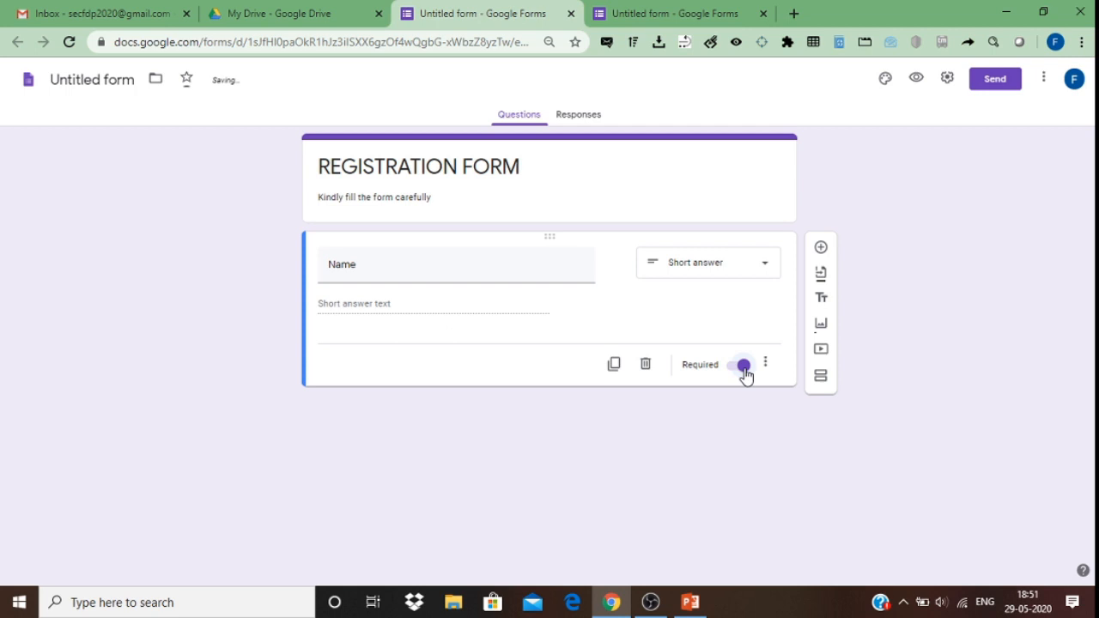
Add a required short-answer question titled "Email id" below the Name question.
{"action": "left_click", "coordinate": [821, 249]}
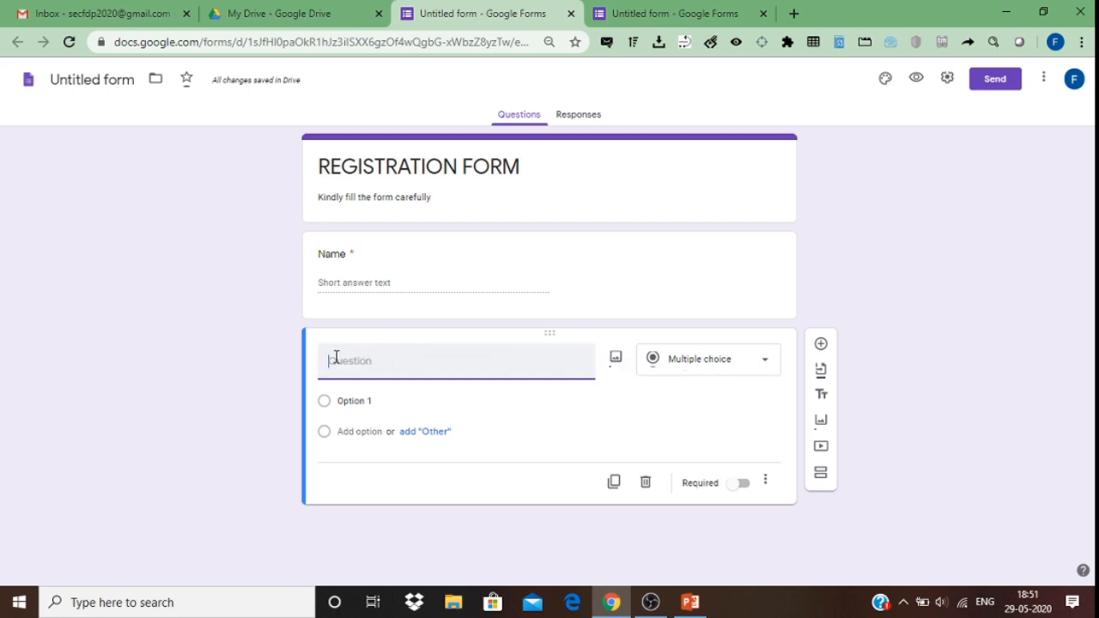
{"action": "type", "text": "E"}
{"action": "key", "text": "BackSpace"}
{"action": "type", "text": "Email id"}
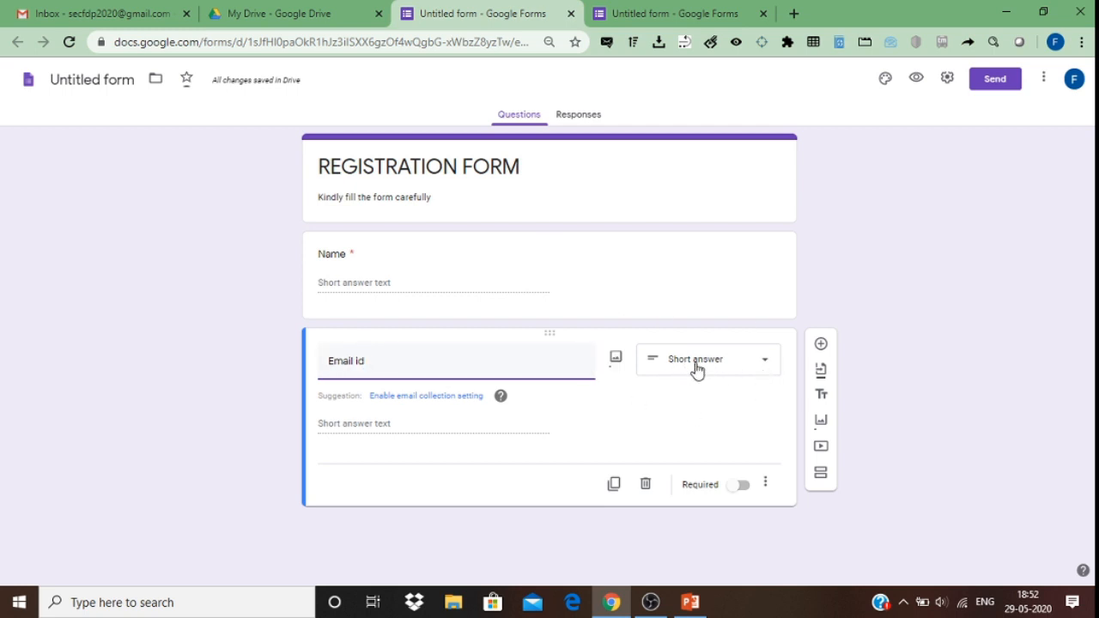
{"action": "left_click", "coordinate": [744, 486]}
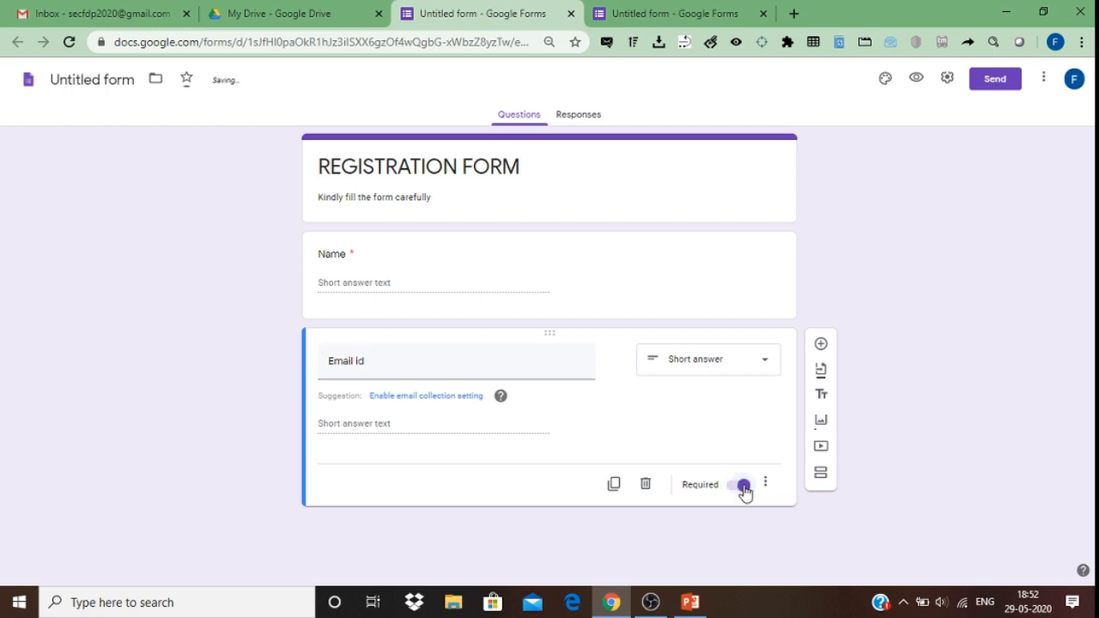
Add a required short-answer question titled "Mobile No" below the Email id question.
{"action": "left_click", "coordinate": [821, 345]}
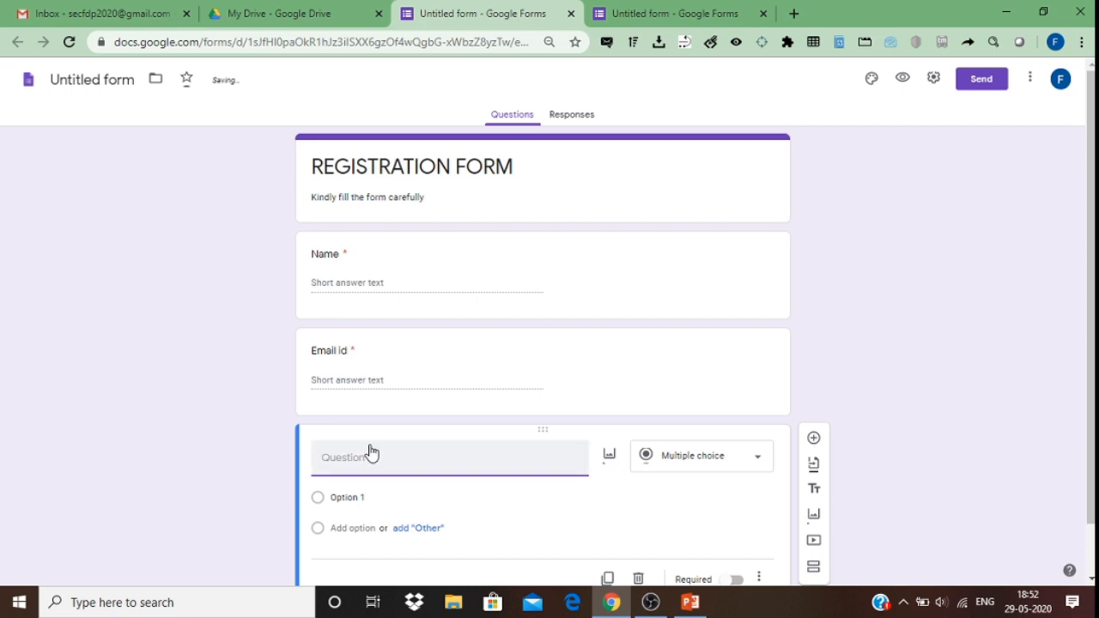
{"action": "type", "text": "Mobile No"}
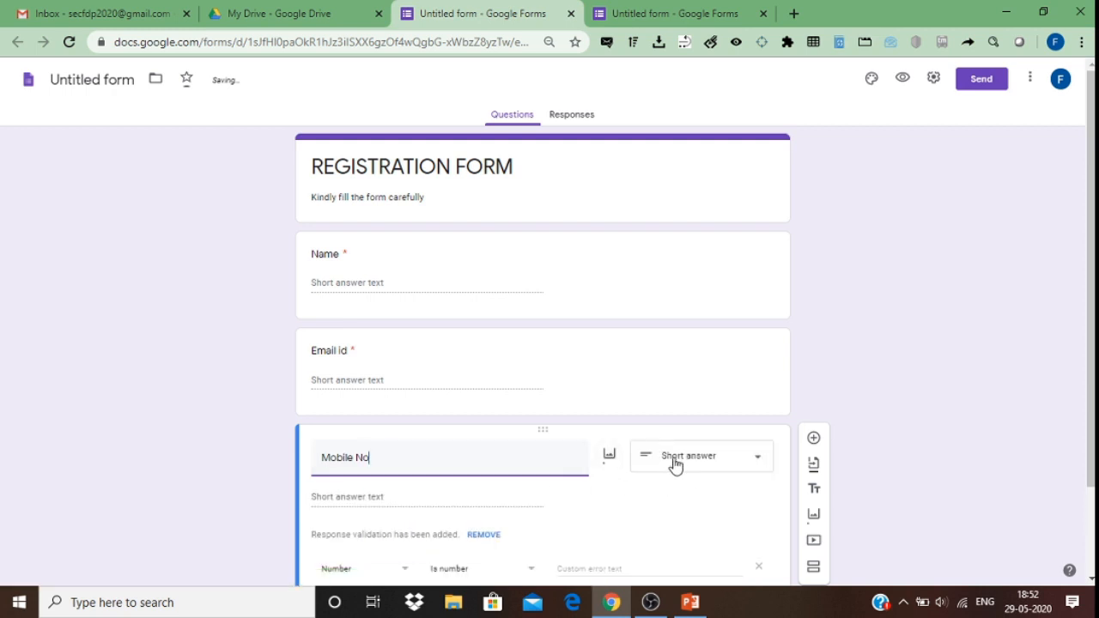
{"action": "scroll", "coordinate": [1060, 375], "scroll_direction": "down", "scroll_amount": 1}
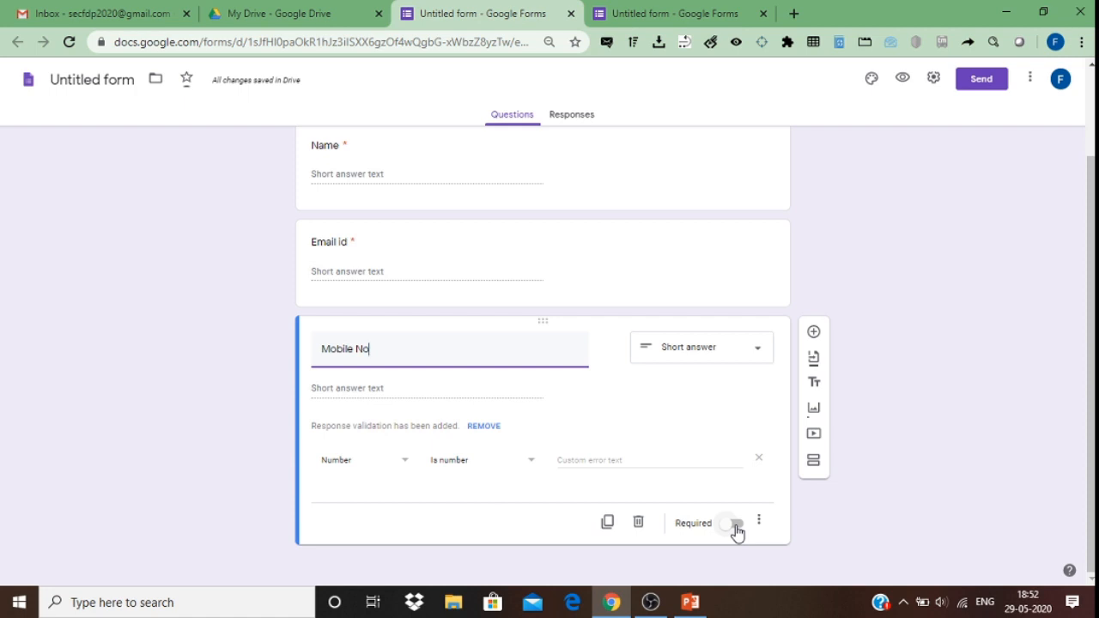
{"action": "left_click", "coordinate": [736, 528]}
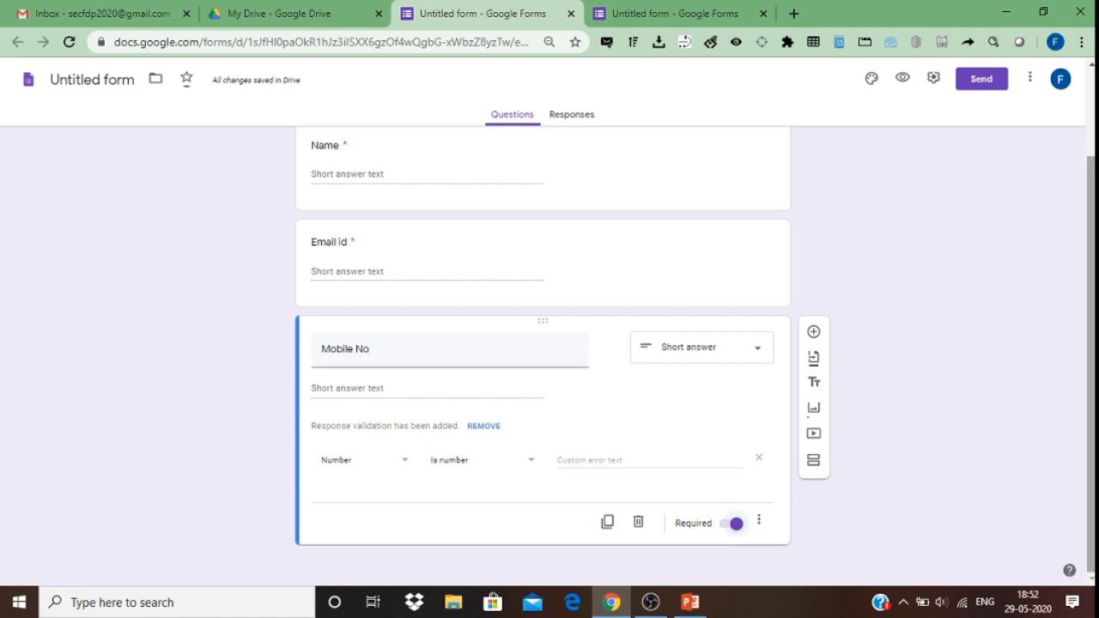
Import the INSTITUTION NAME short-answer question from the existing FEEDBACK FORM below the Mobile No question.
{"action": "scroll", "coordinate": [908, 467], "scroll_direction": "up", "scroll_amount": 1}
{"action": "scroll", "coordinate": [543, 360], "scroll_direction": "down", "scroll_amount": 1}
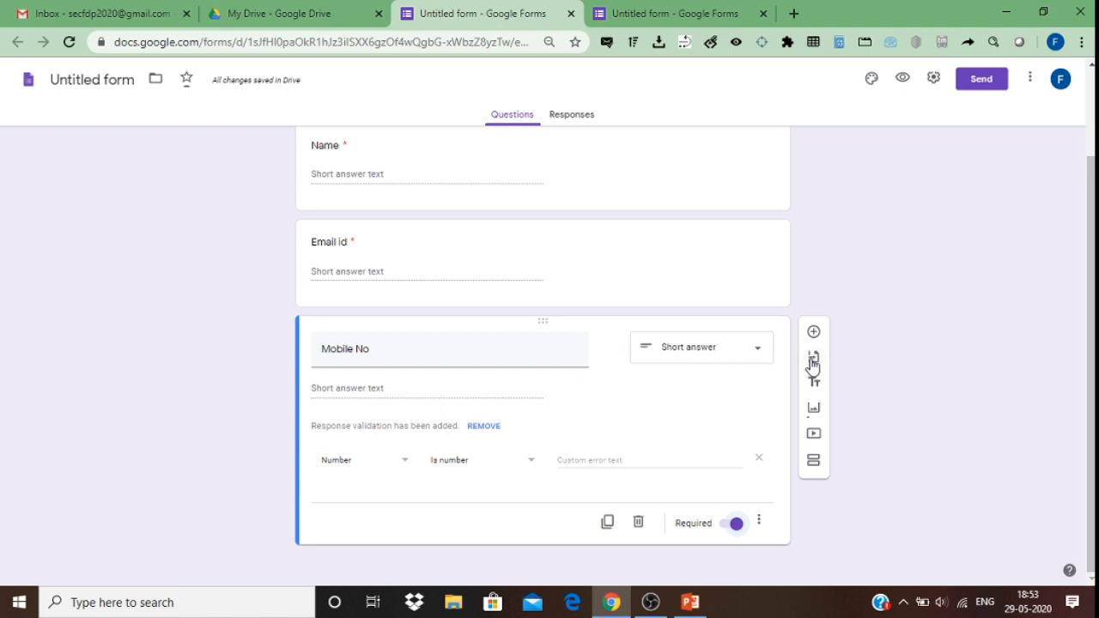
{"action": "left_click", "coordinate": [815, 364]}
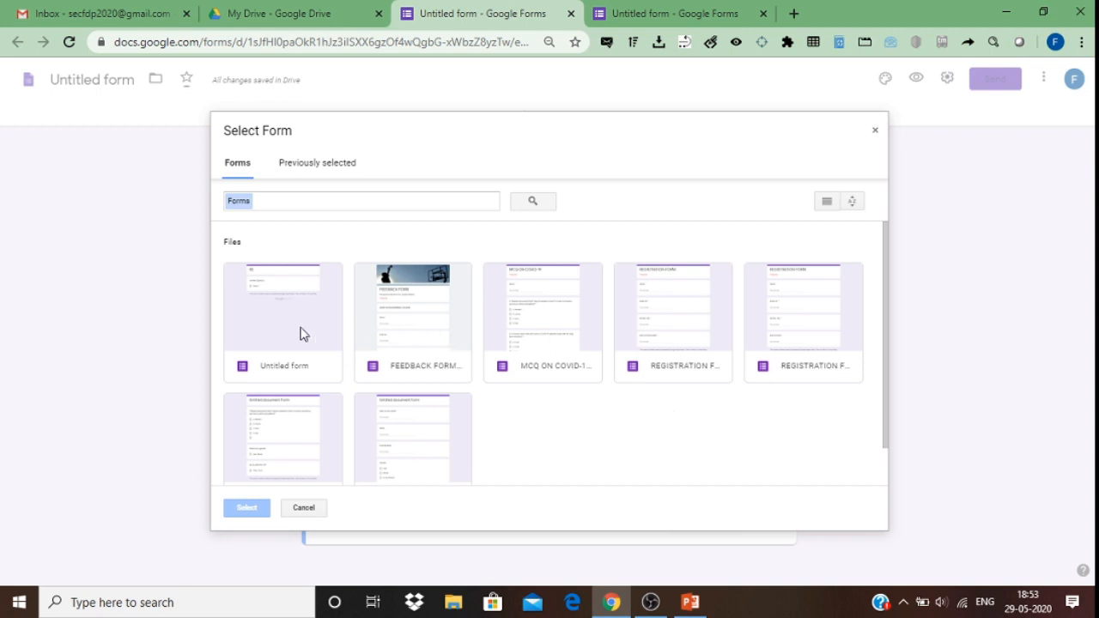
{"action": "double_click", "coordinate": [419, 327]}
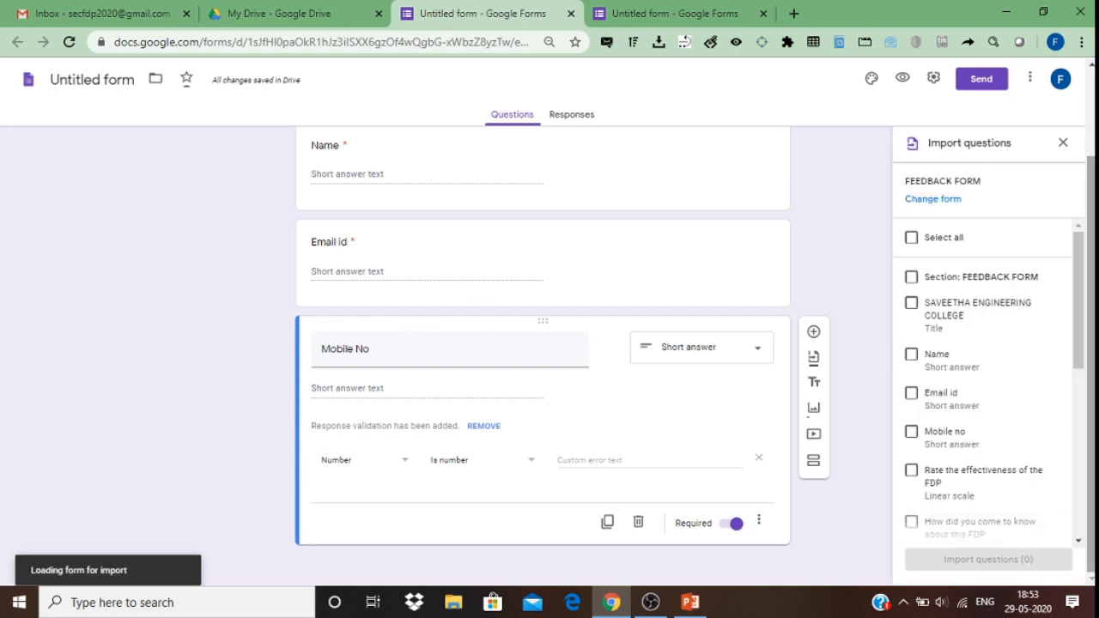
{"action": "left_click_drag", "start_coordinate": [1080, 266], "coordinate": [1075, 414]}
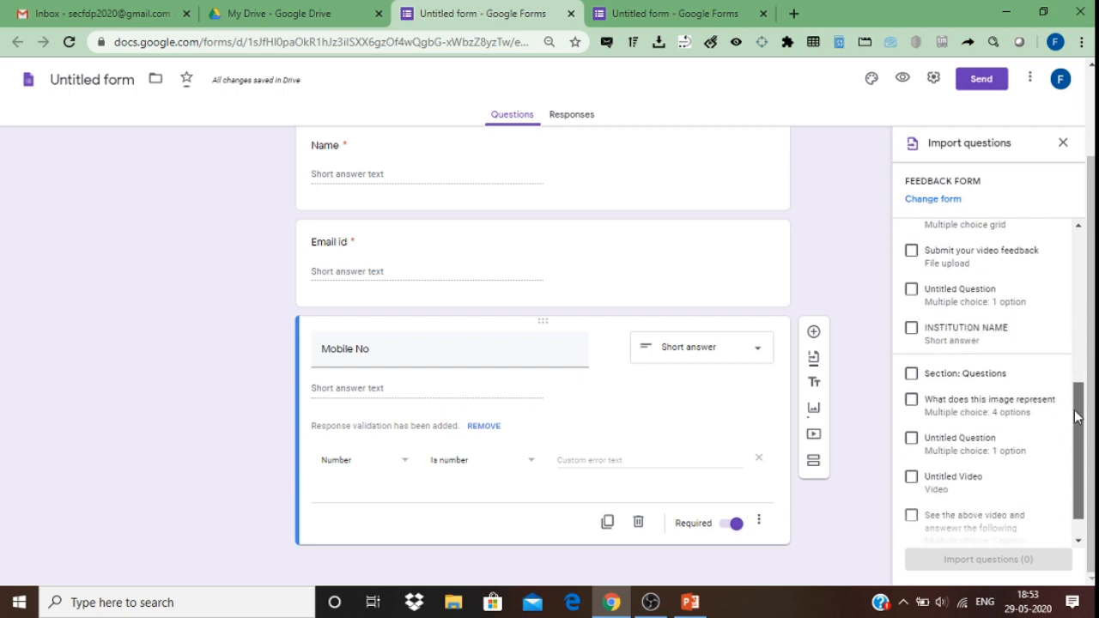
{"action": "left_click", "coordinate": [912, 334]}
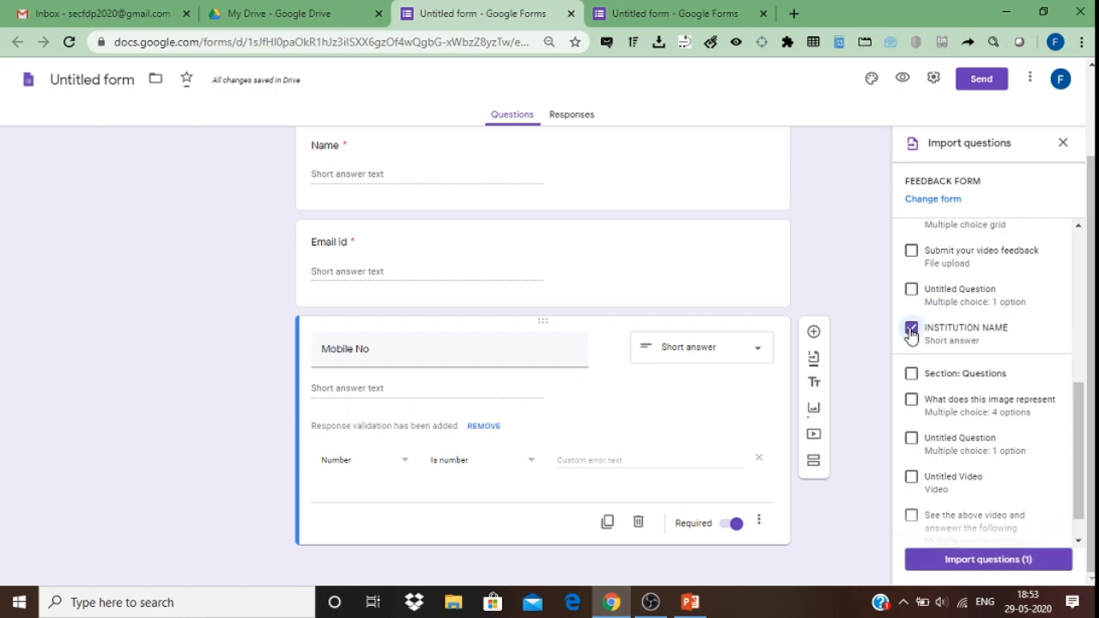
{"action": "left_click", "coordinate": [1005, 560]}
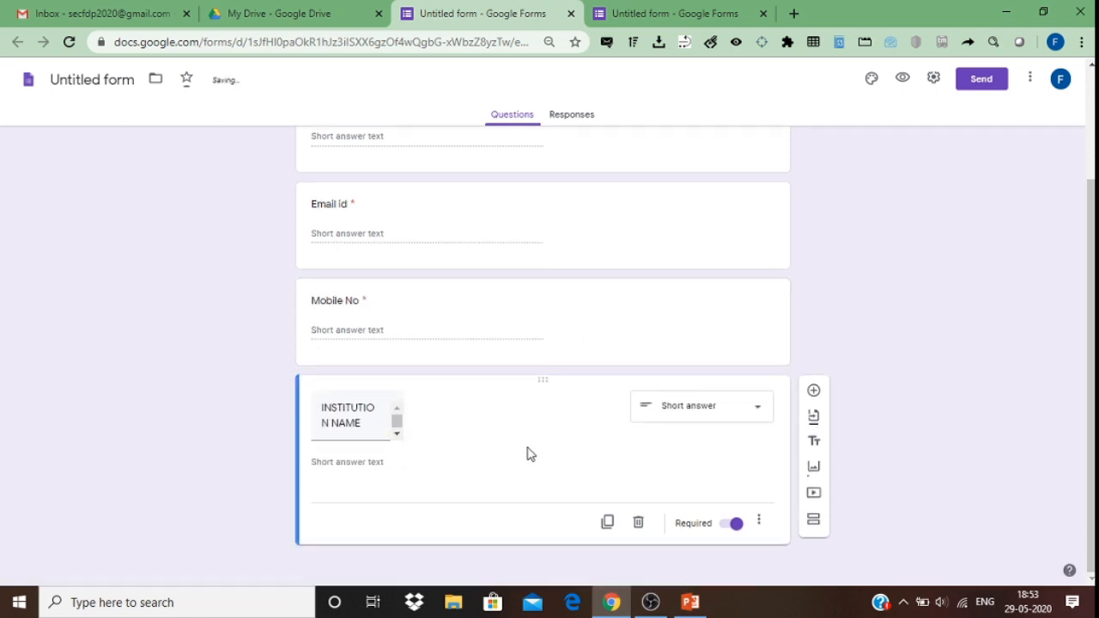
{"action": "left_click", "coordinate": [385, 409]}
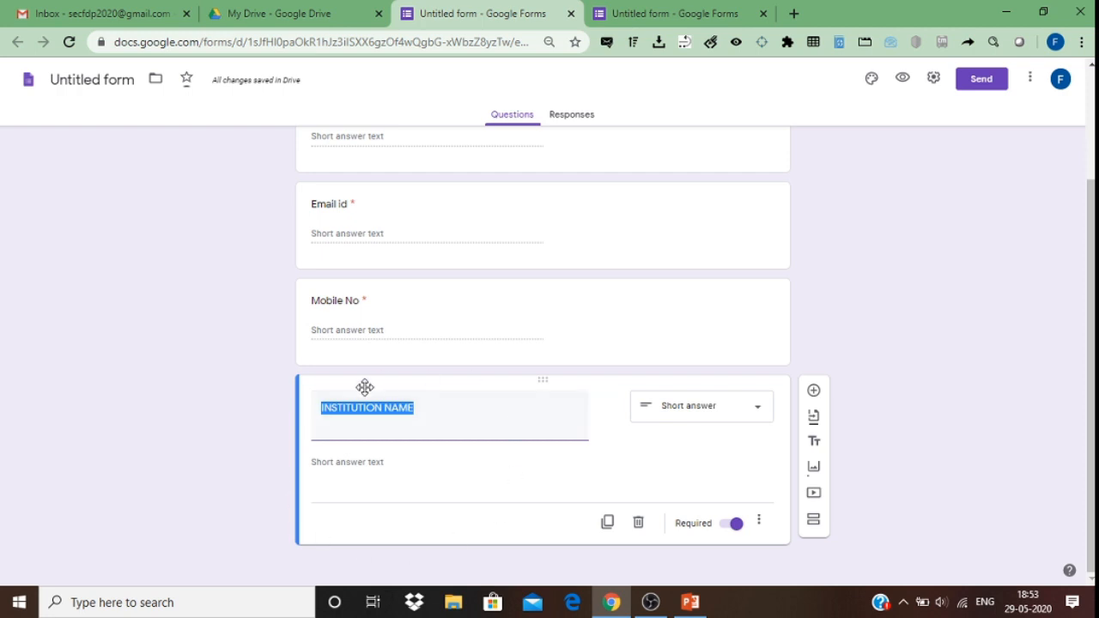
{"action": "scroll", "coordinate": [1089, 344], "scroll_direction": "up", "scroll_amount": 2}
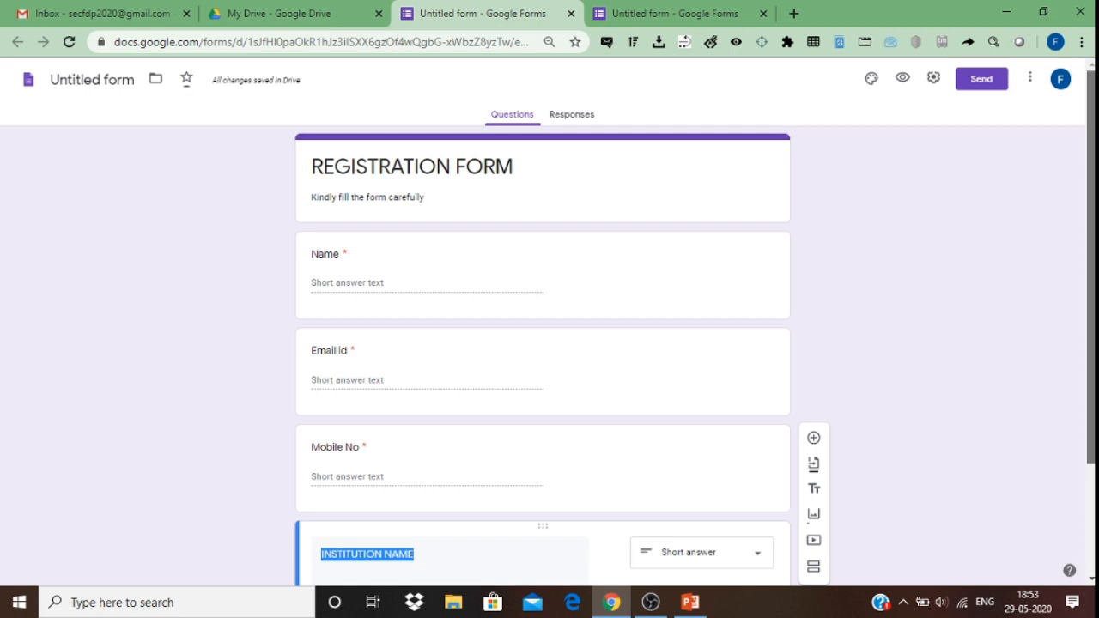
{"action": "scroll", "coordinate": [1089, 343], "scroll_direction": "down", "scroll_amount": 3}
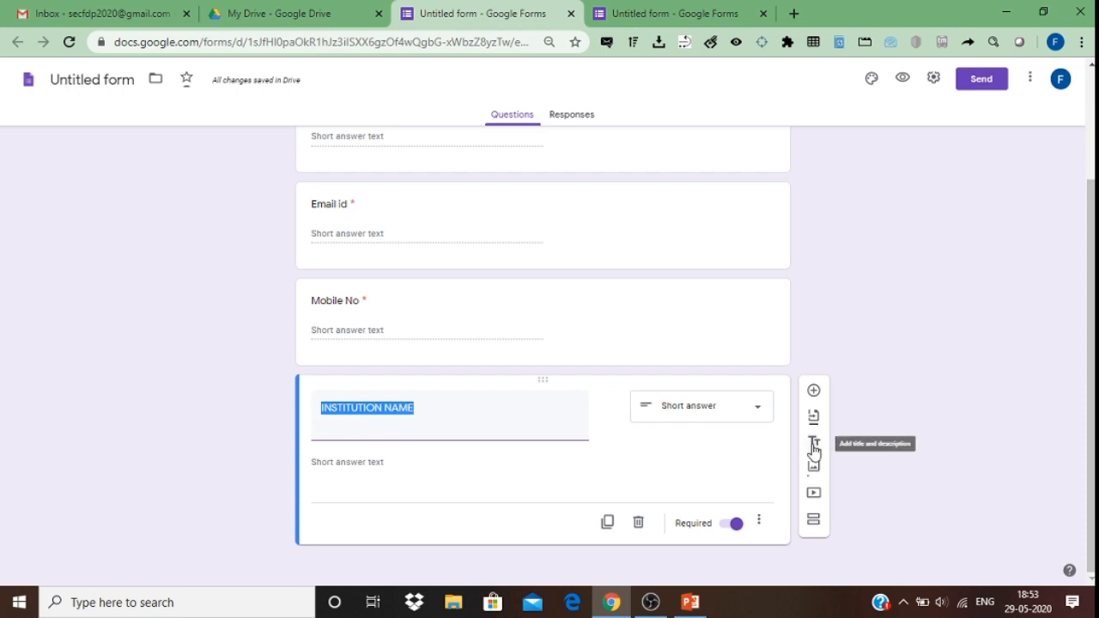
{"action": "scroll", "coordinate": [601, 344], "scroll_direction": "up", "scroll_amount": 2}
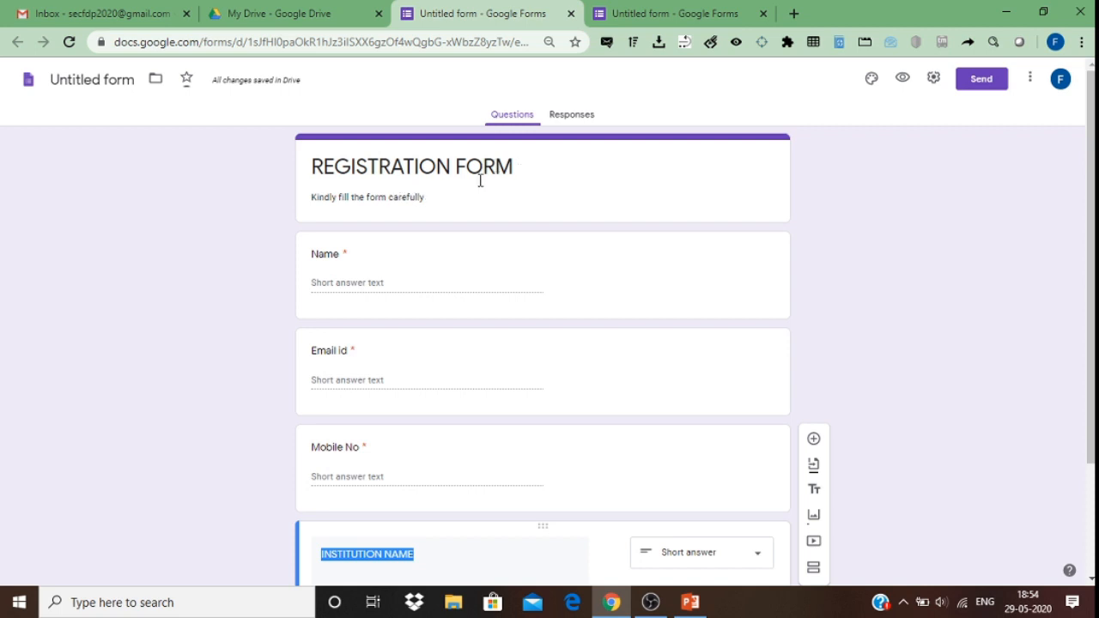
Add a title block reading "SAVEETHA ENGINEERING COLLEGE" directly below the form header, leaving its description empty.
{"action": "left_click", "coordinate": [574, 194]}
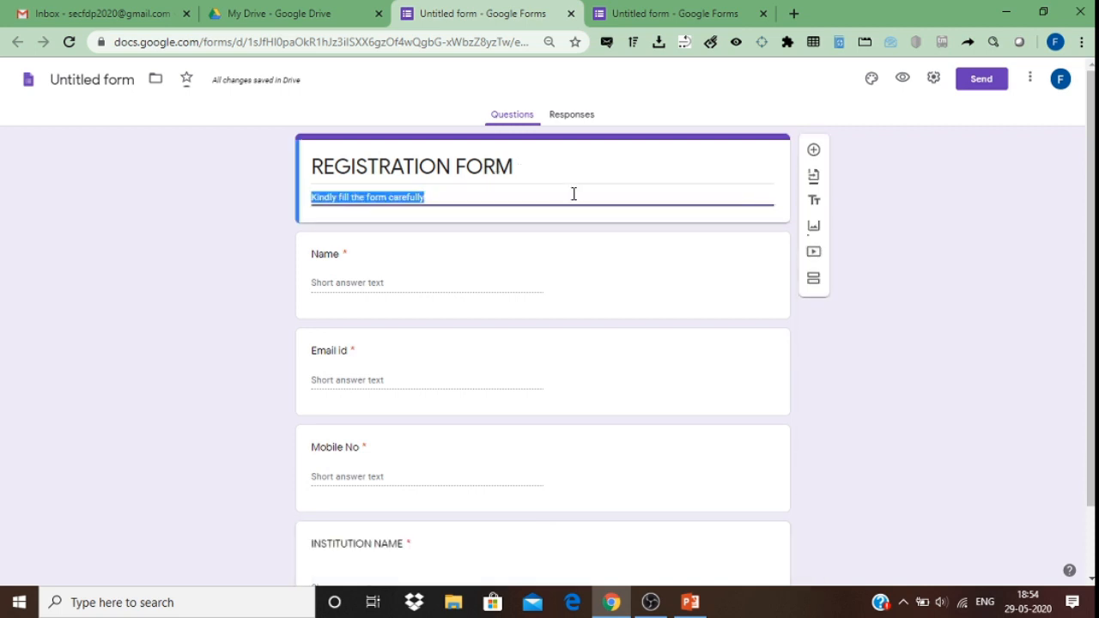
{"action": "left_click", "coordinate": [814, 204]}
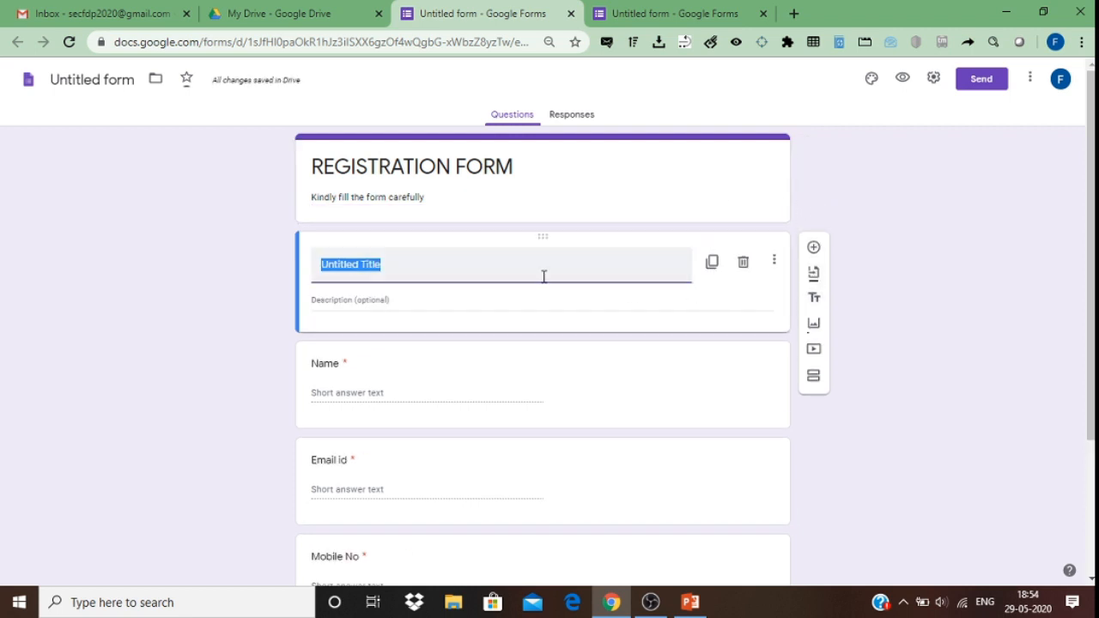
{"action": "type", "text": "SA"}
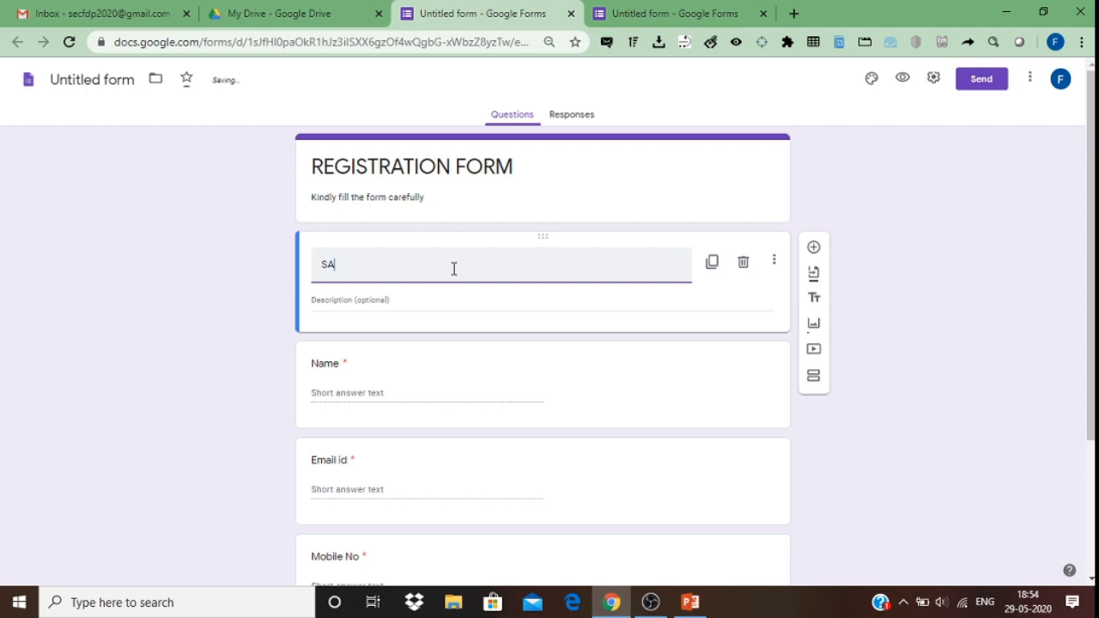
{"action": "type", "text": "VEETHA ENGINEER"}
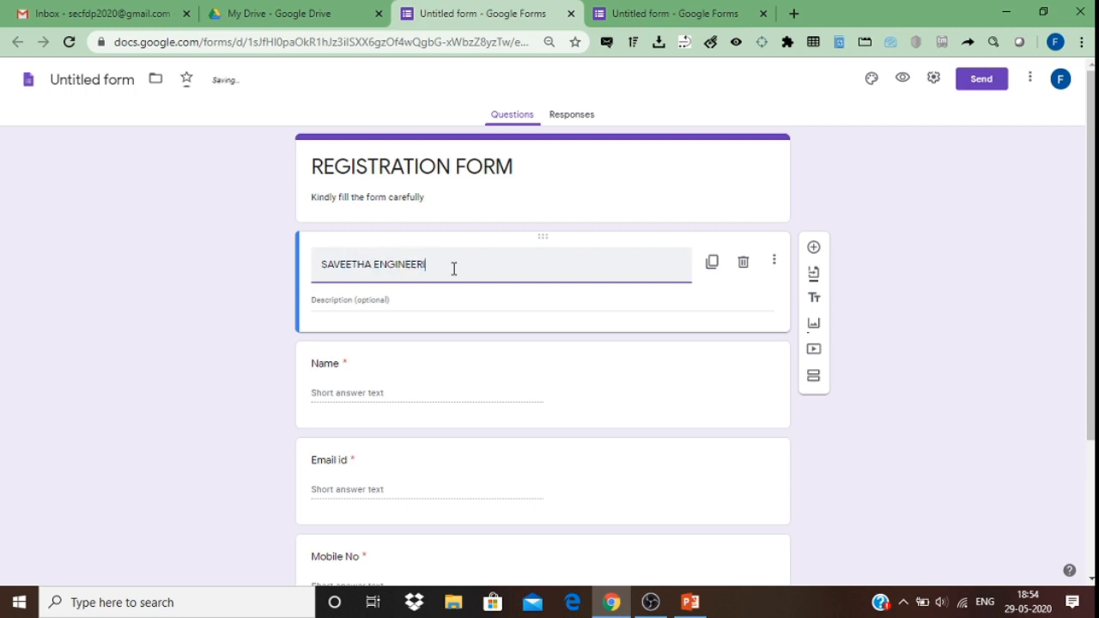
{"action": "type", "text": "ING COLLEGE"}
{"action": "left_click", "coordinate": [447, 297]}
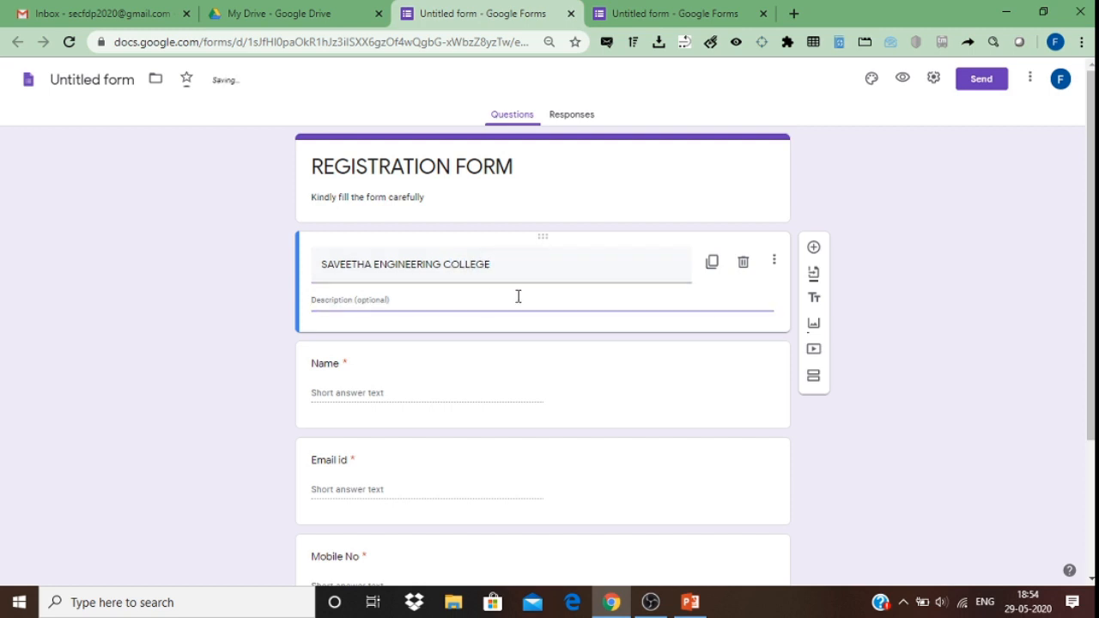
{"action": "left_click", "coordinate": [900, 393]}
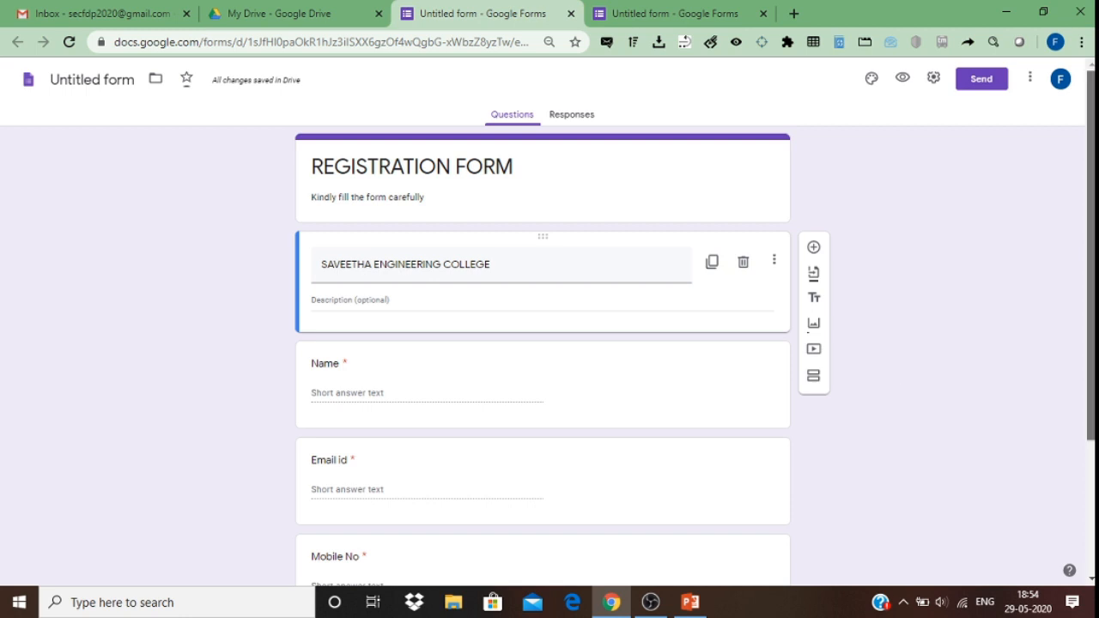
Add a multiple-choice question below INSTITUTION NAME and insert the "computing" image from the Downloads folder into it.
{"action": "scroll", "coordinate": [1093, 438], "scroll_direction": "down", "scroll_amount": 2}
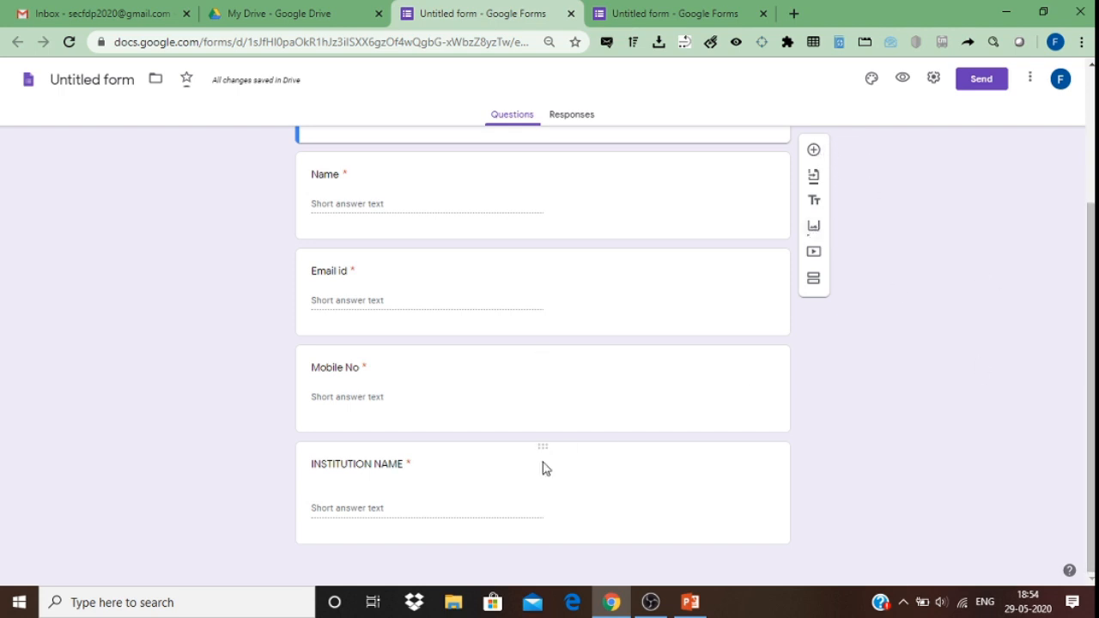
{"action": "left_click", "coordinate": [590, 513]}
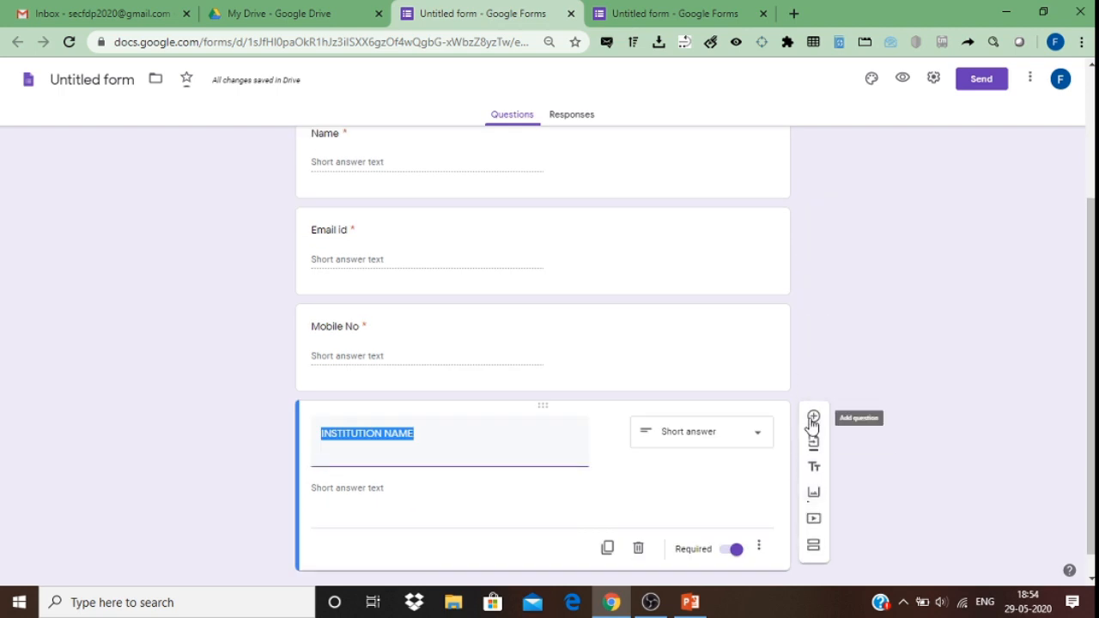
{"action": "left_click", "coordinate": [814, 419]}
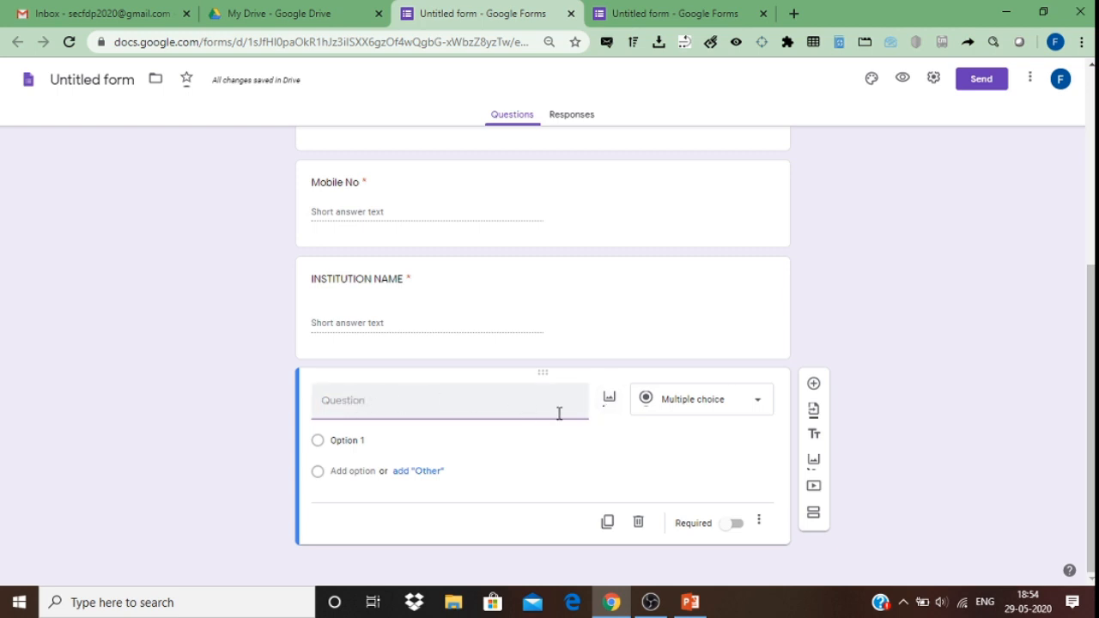
{"action": "left_click", "coordinate": [609, 402]}
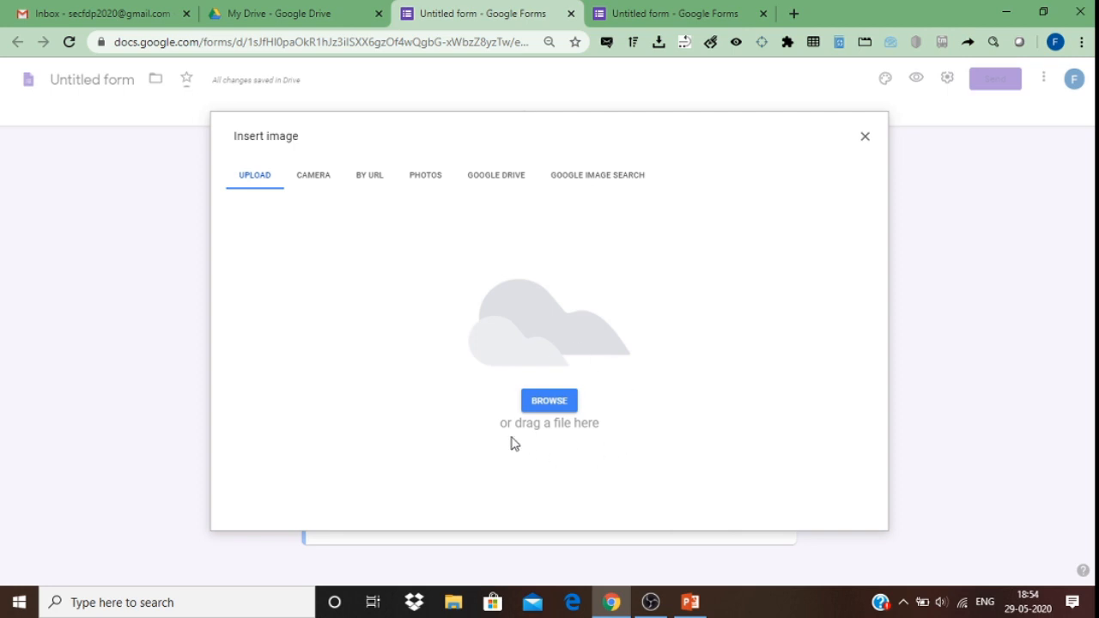
{"action": "left_click", "coordinate": [540, 411]}
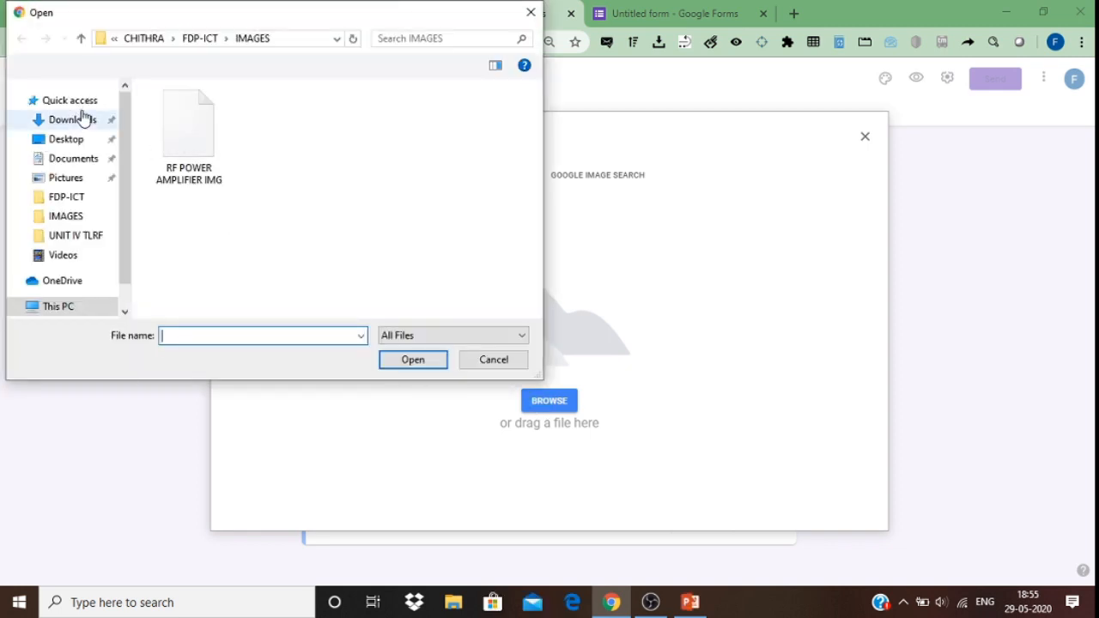
{"action": "left_click", "coordinate": [83, 125]}
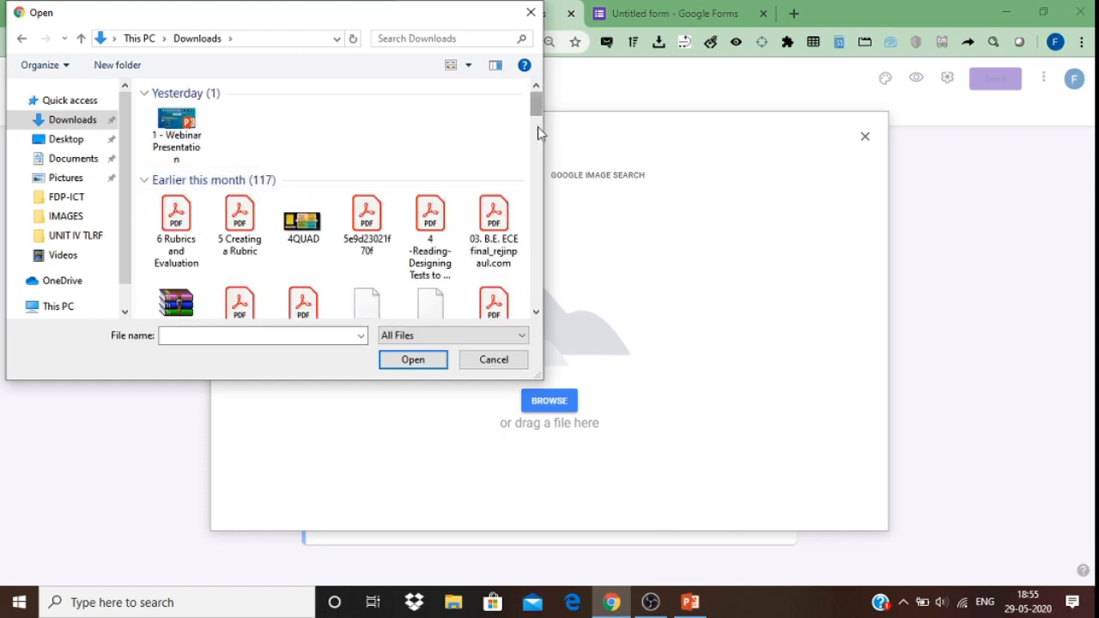
{"action": "mouse_move", "coordinate": [536, 107]}
{"action": "left_mouse_down"}
{"action": "mouse_move", "coordinate": [536, 126]}
{"action": "mouse_move", "coordinate": [536, 101]}
{"action": "mouse_move", "coordinate": [537, 111]}
{"action": "left_mouse_up"}
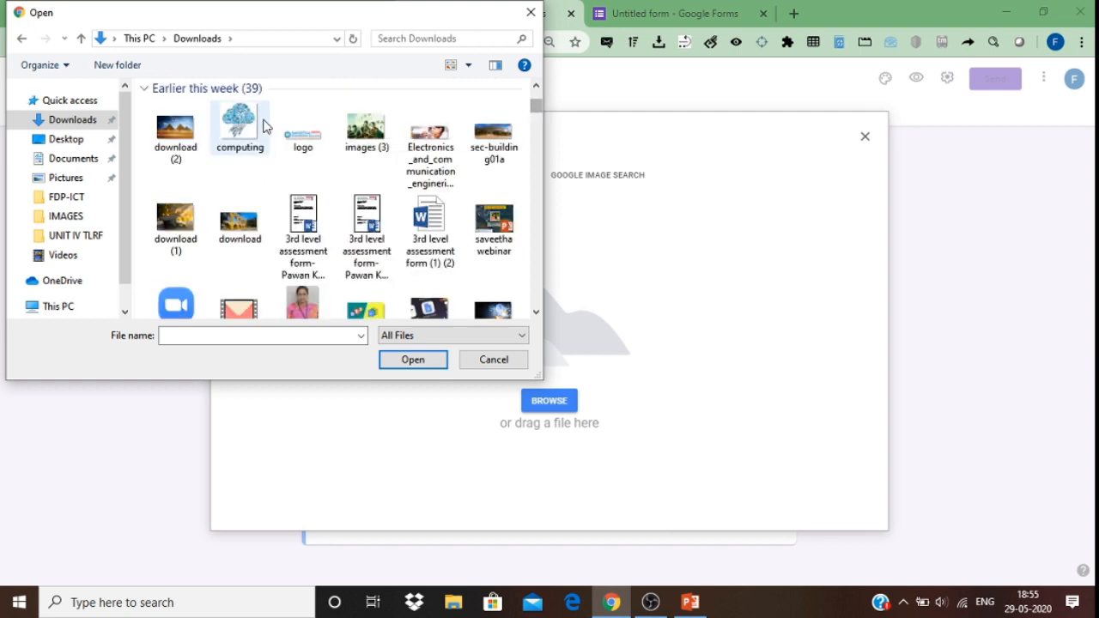
{"action": "double_click", "coordinate": [229, 138]}
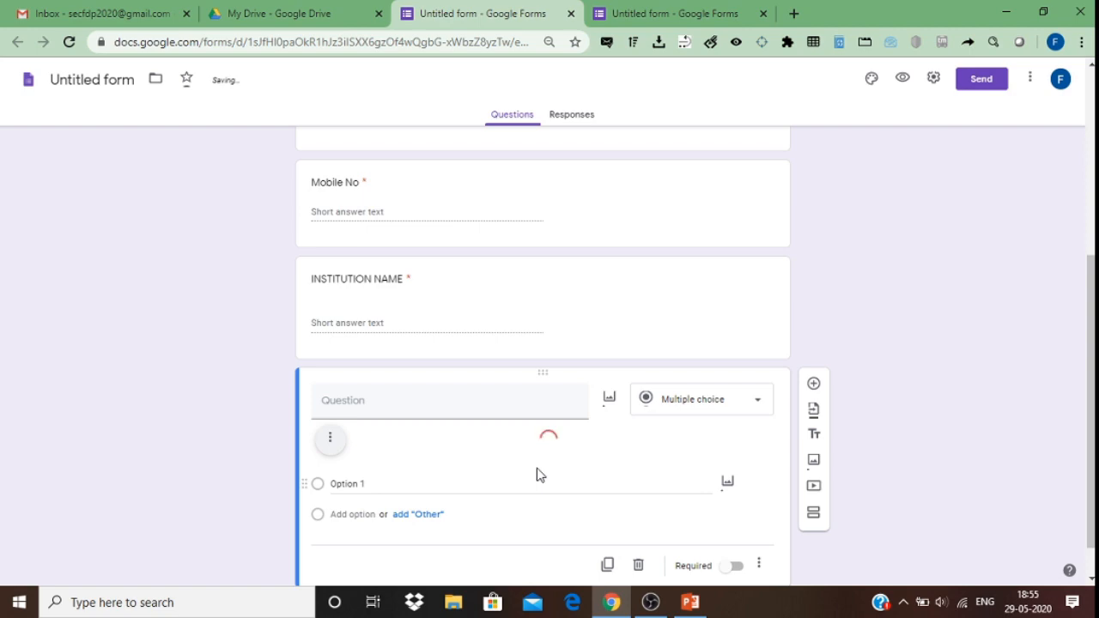
{"action": "scroll", "coordinate": [558, 455], "scroll_direction": "down", "scroll_amount": 2}
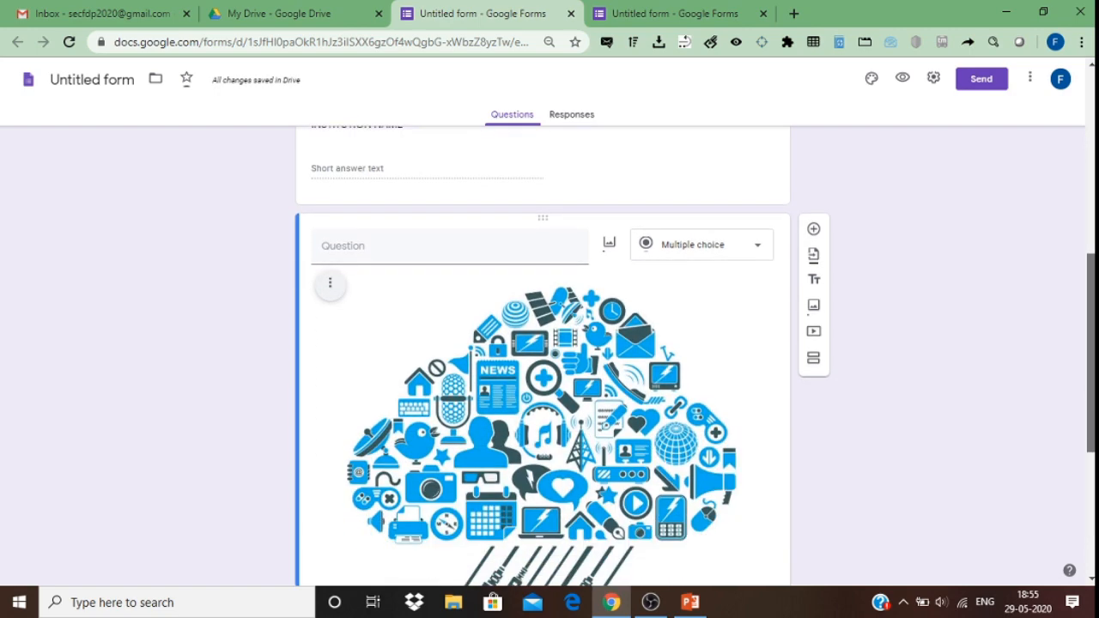
{"action": "scroll", "coordinate": [528, 268], "scroll_direction": "down", "scroll_amount": 4}
{"action": "scroll", "coordinate": [528, 268], "scroll_direction": "up", "scroll_amount": 4}
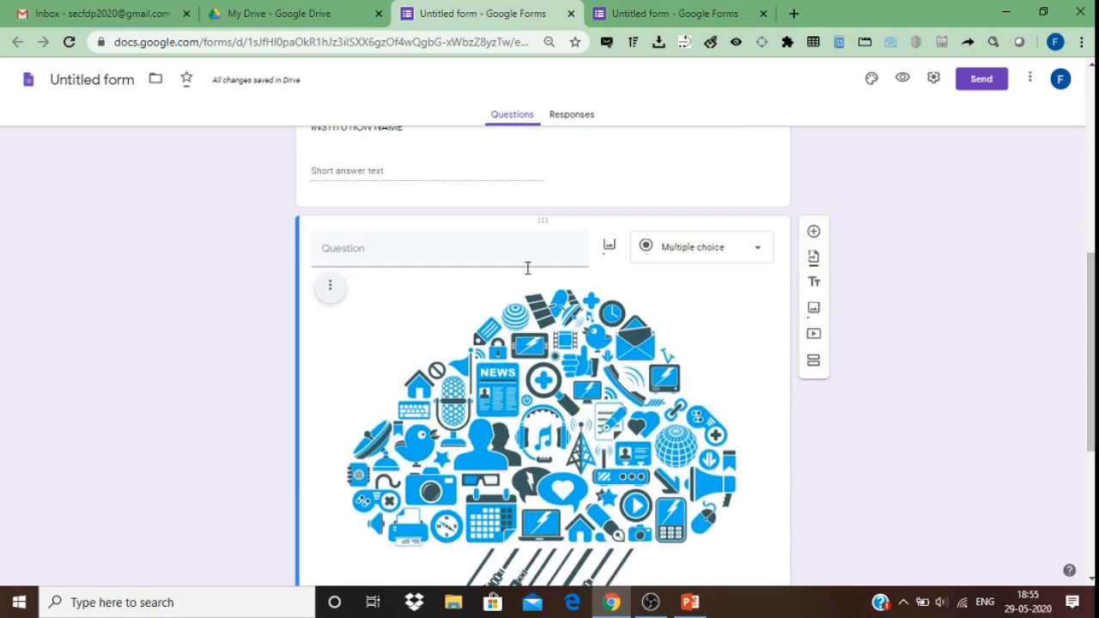
Title the image question "What does this image represent".
{"action": "left_click", "coordinate": [428, 254]}
{"action": "type", "text": "W"}
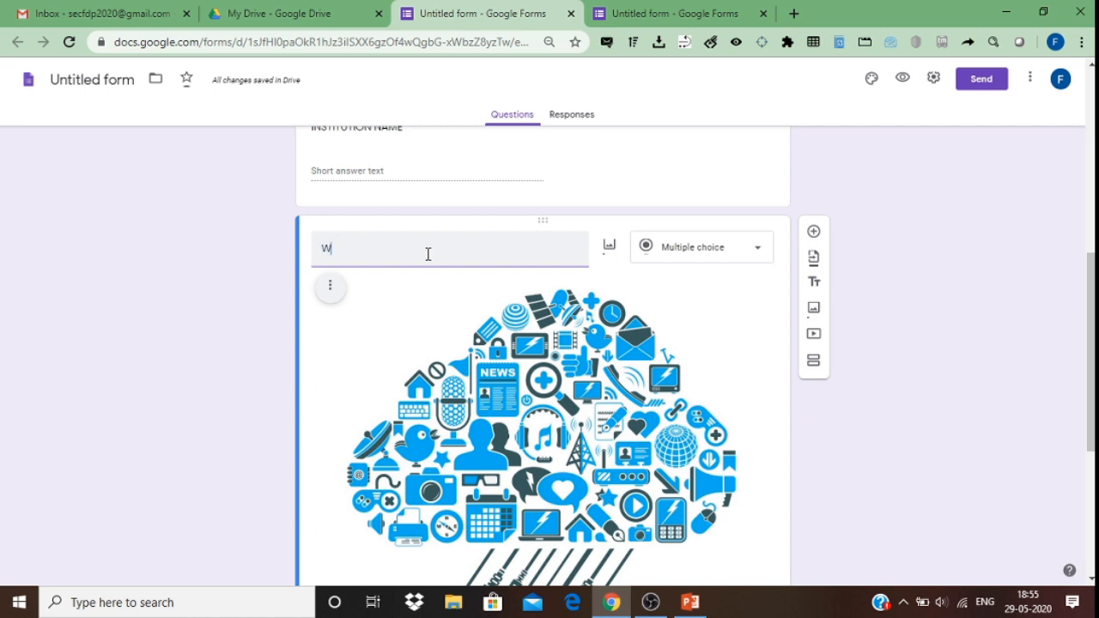
{"action": "type", "text": "hat does this image reprse"}
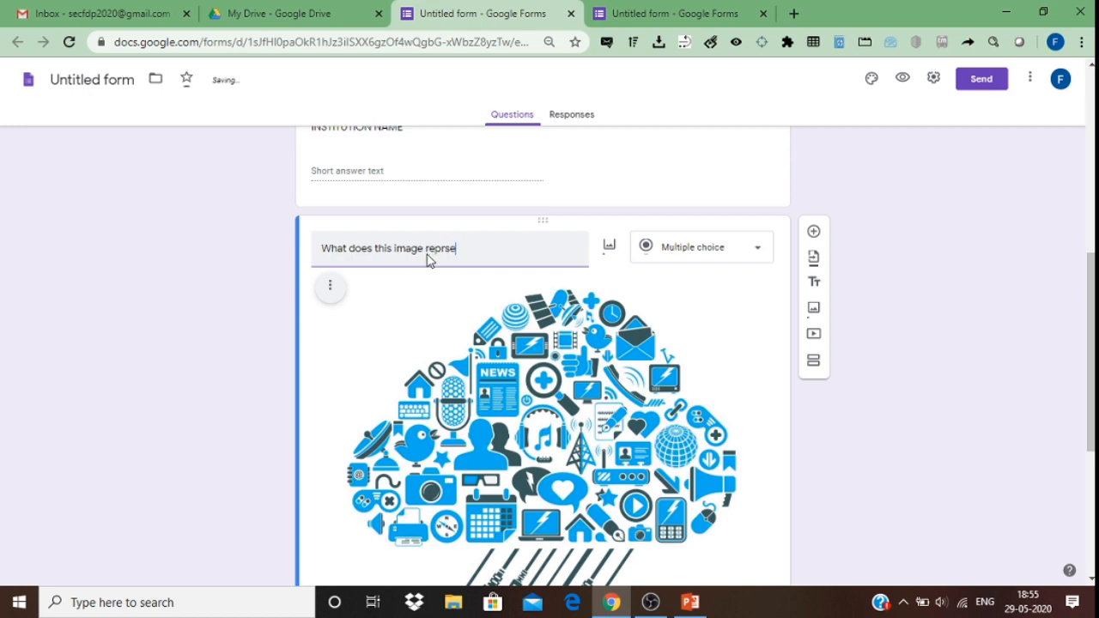
{"action": "type", "text": "ent"}
{"action": "left_click", "coordinate": [448, 253]}
{"action": "type", "text": "e"}
Give the image question the options "Wifi", "Cloud server" and "Other", and make it required.
{"action": "scroll", "coordinate": [1091, 387], "scroll_direction": "down", "scroll_amount": 2}
{"action": "scroll", "coordinate": [1091, 386], "scroll_direction": "down", "scroll_amount": 2}
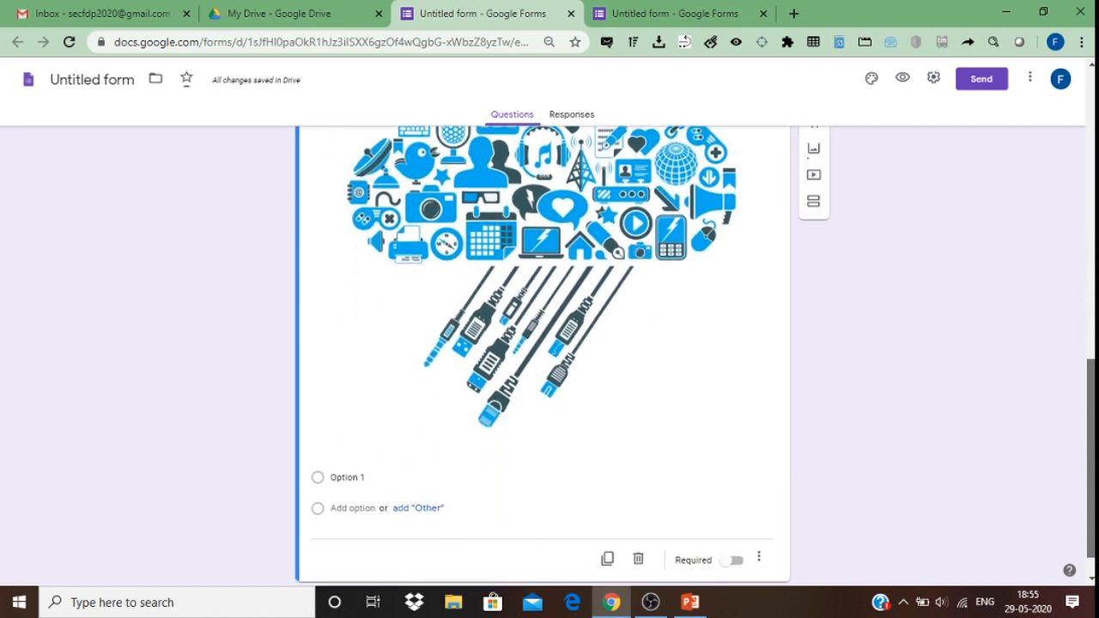
{"action": "left_click", "coordinate": [355, 440]}
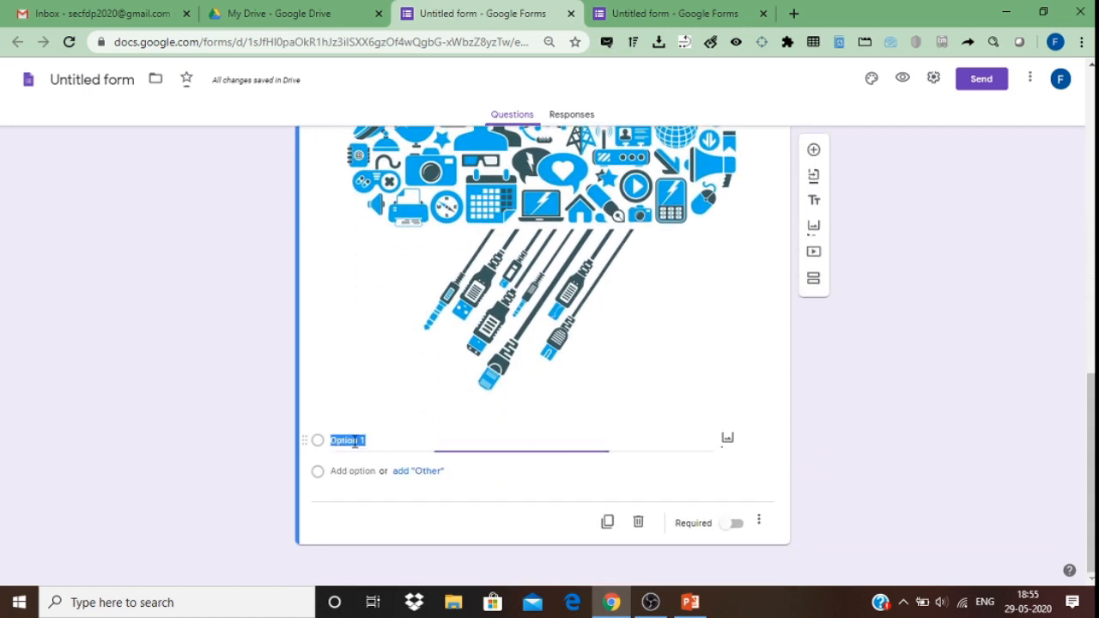
{"action": "type", "text": "Wifi"}
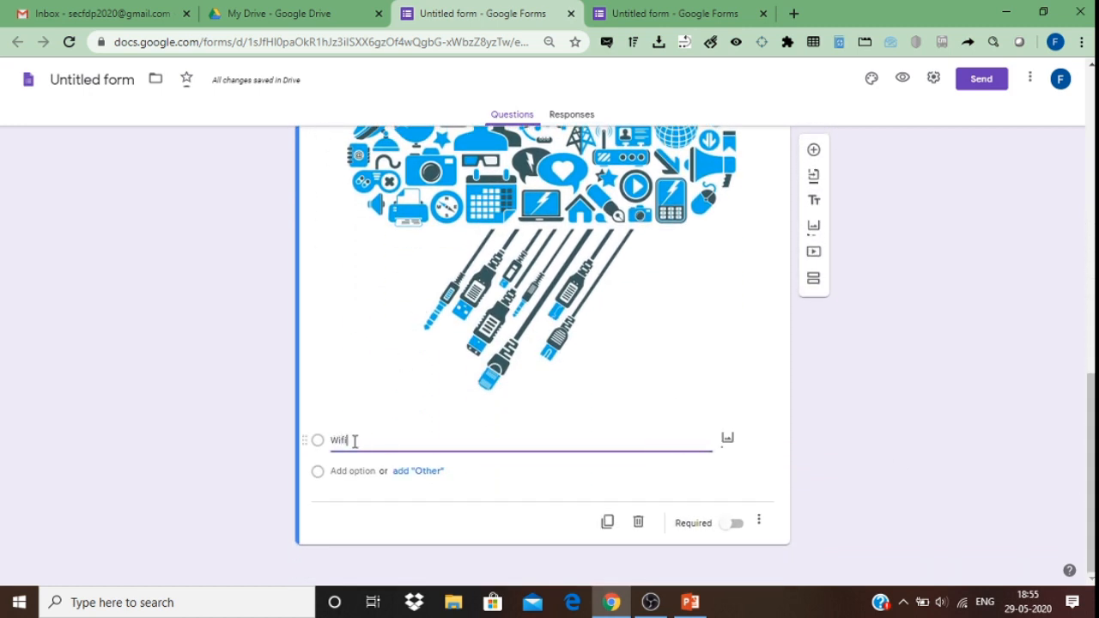
{"action": "left_click", "coordinate": [350, 470]}
{"action": "type", "text": "c"}
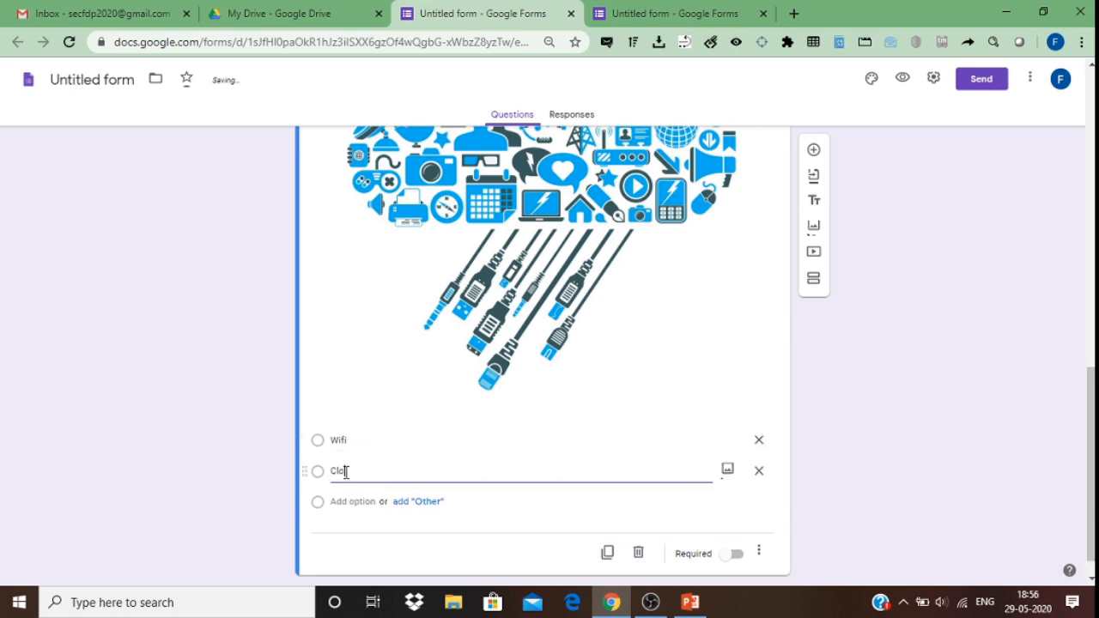
{"action": "type", "text": "loud server"}
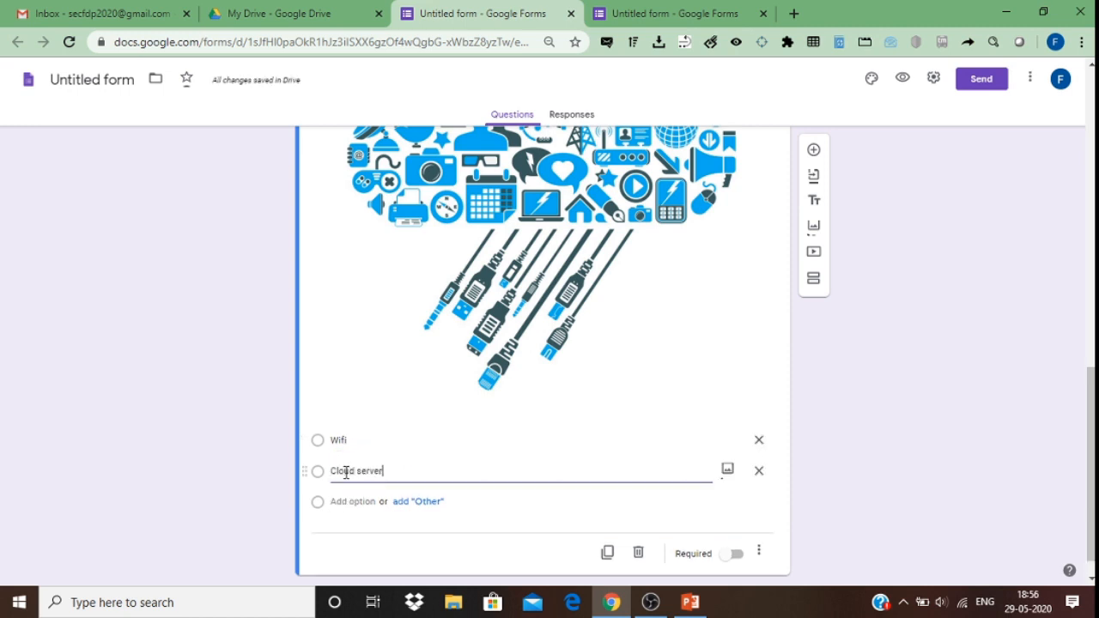
{"action": "left_click", "coordinate": [427, 504]}
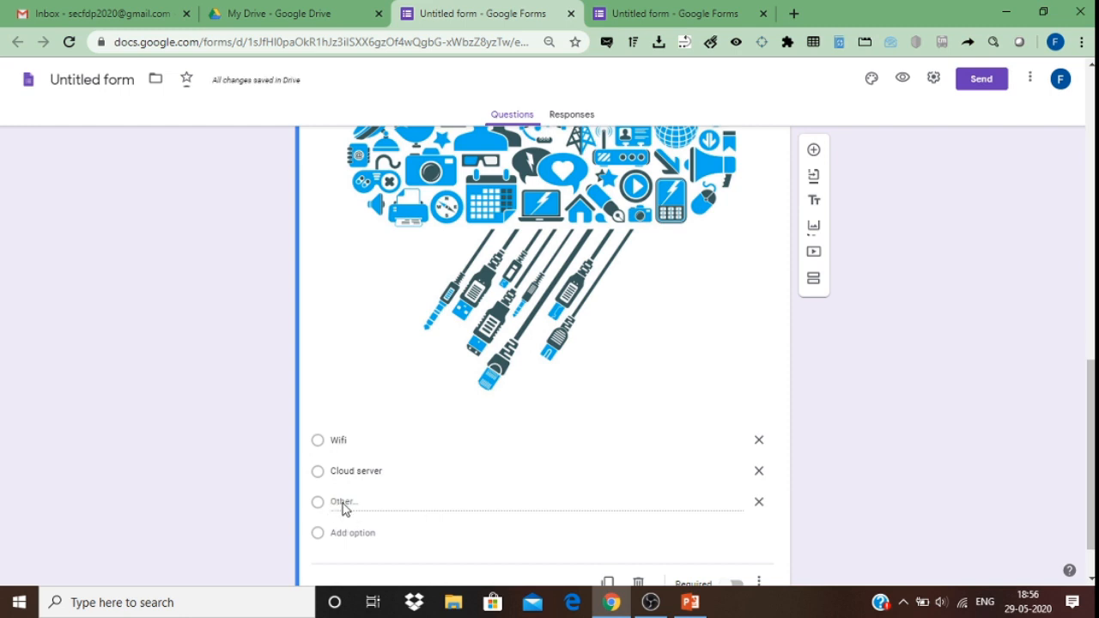
{"action": "scroll", "coordinate": [1089, 429], "scroll_direction": "up", "scroll_amount": 3}
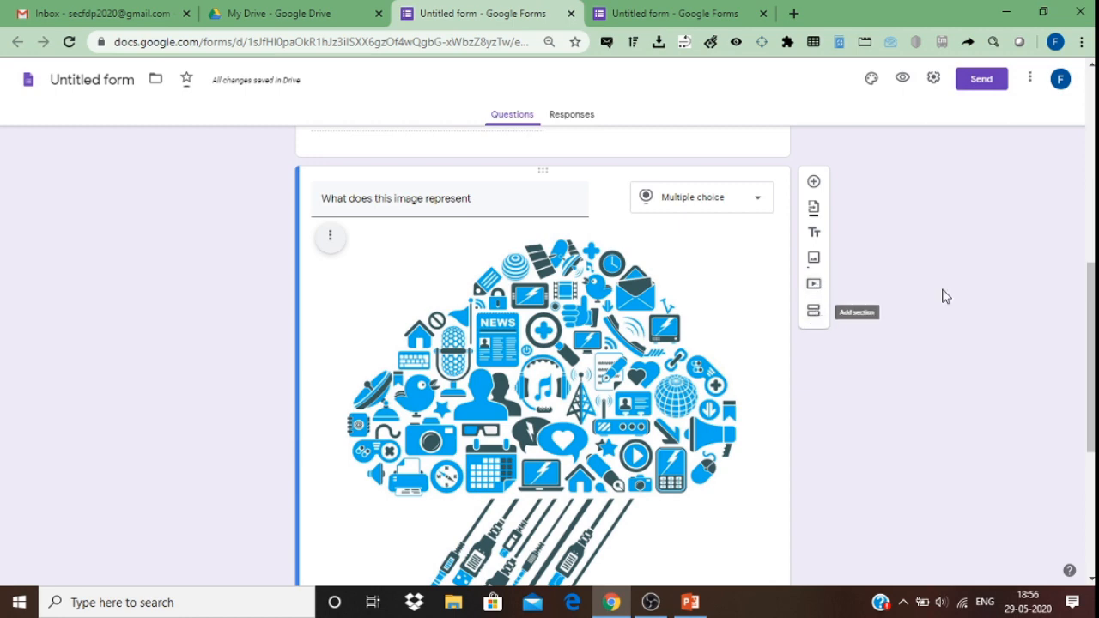
{"action": "left_click_drag", "start_coordinate": [1091, 317], "coordinate": [998, 497]}
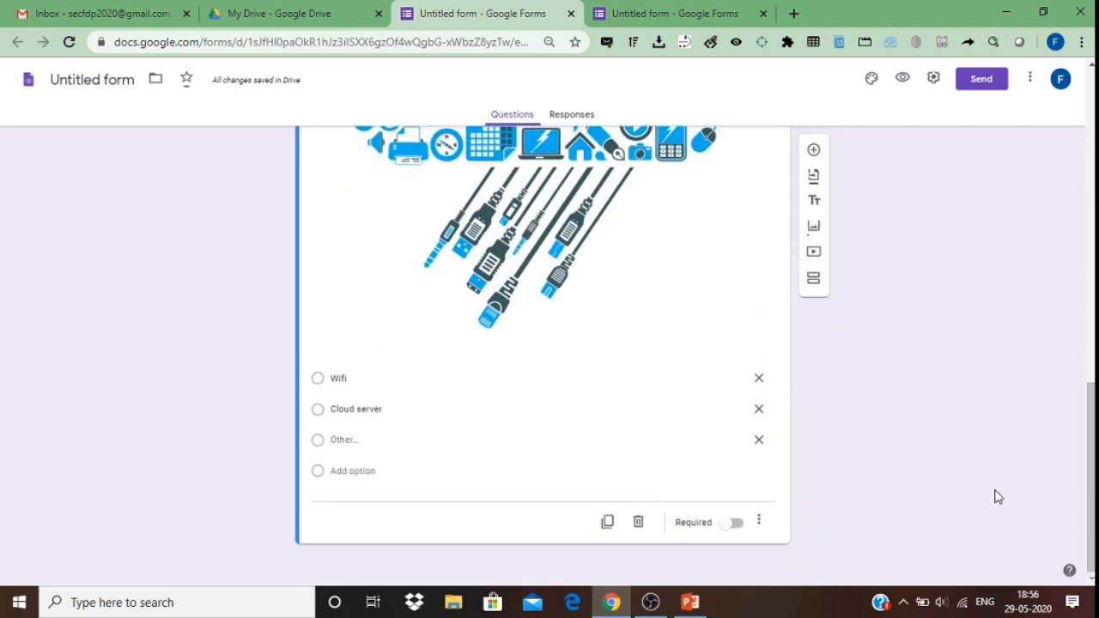
{"action": "left_click", "coordinate": [734, 524]}
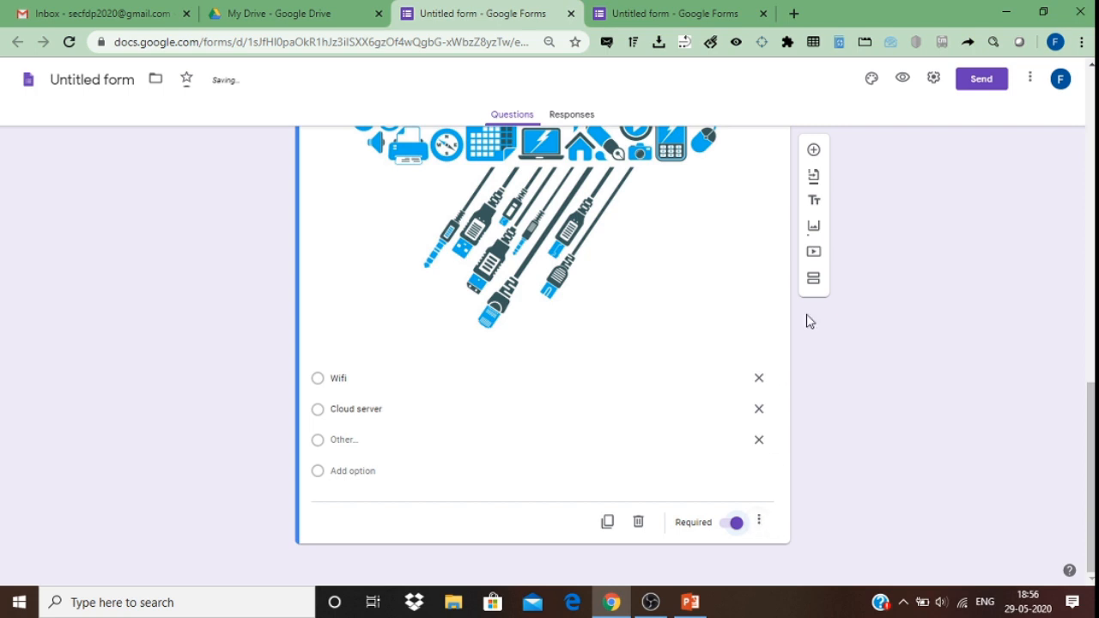
Add a second section after the image question and title it "FEEDBACK".
{"action": "left_click", "coordinate": [815, 280]}
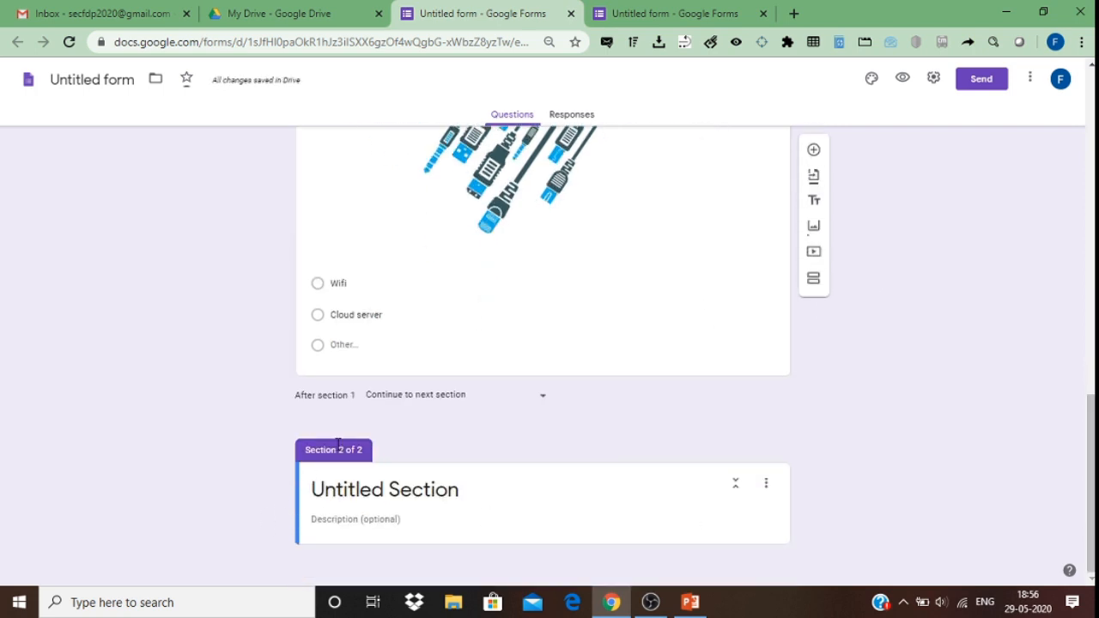
{"action": "scroll", "coordinate": [1091, 481], "scroll_direction": "up", "scroll_amount": 15}
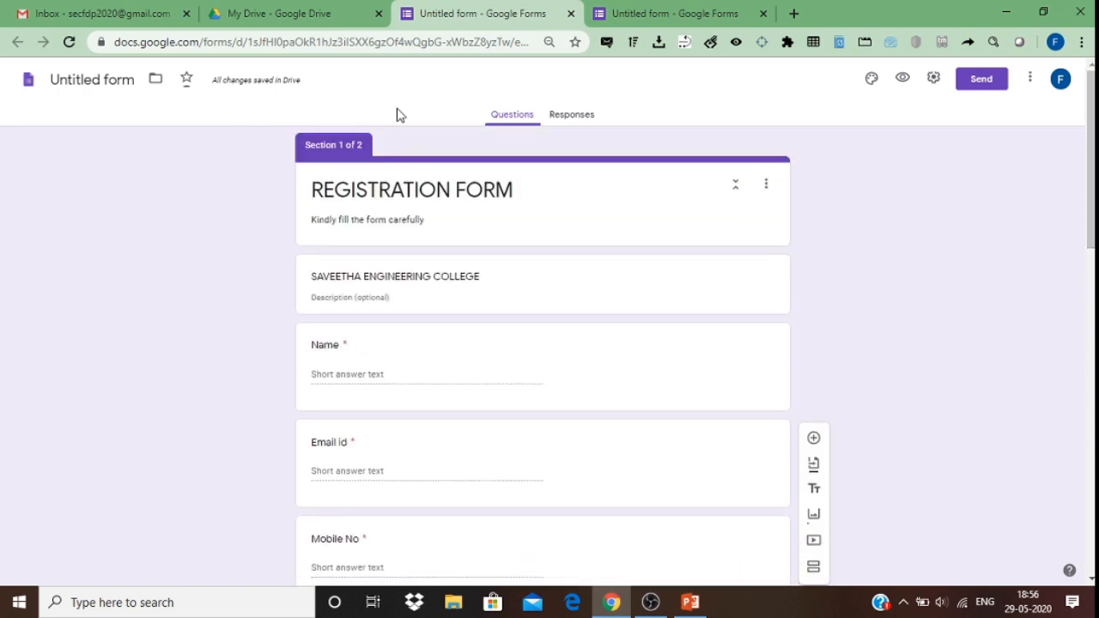
{"action": "scroll", "coordinate": [1091, 215], "scroll_direction": "down", "scroll_amount": 4}
{"action": "scroll", "coordinate": [1091, 258], "scroll_direction": "down", "scroll_amount": 6}
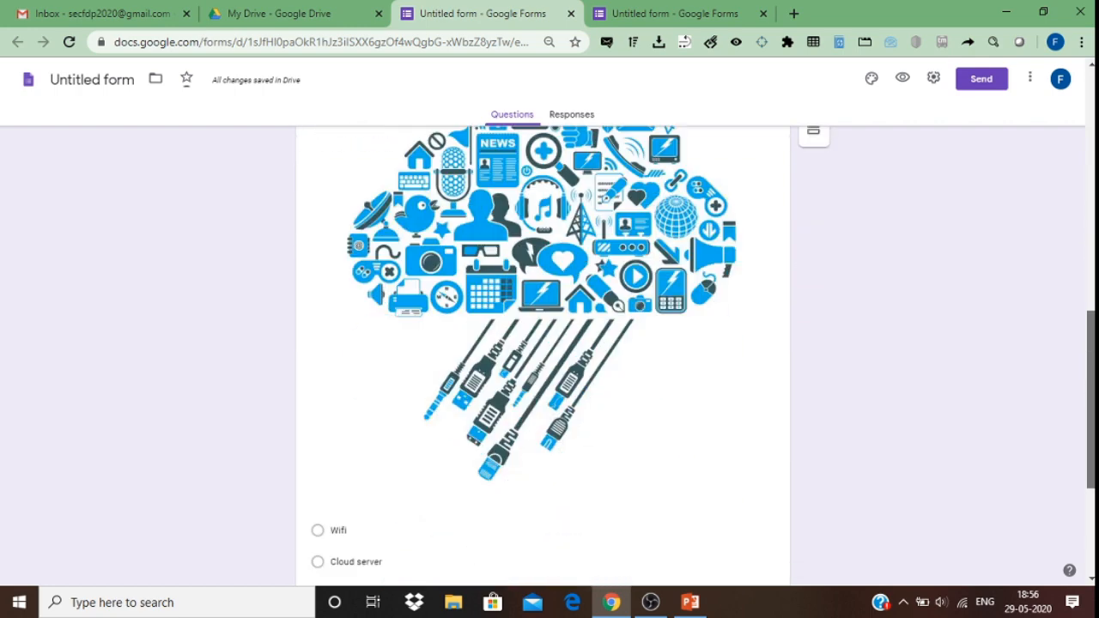
{"action": "left_click", "coordinate": [467, 490]}
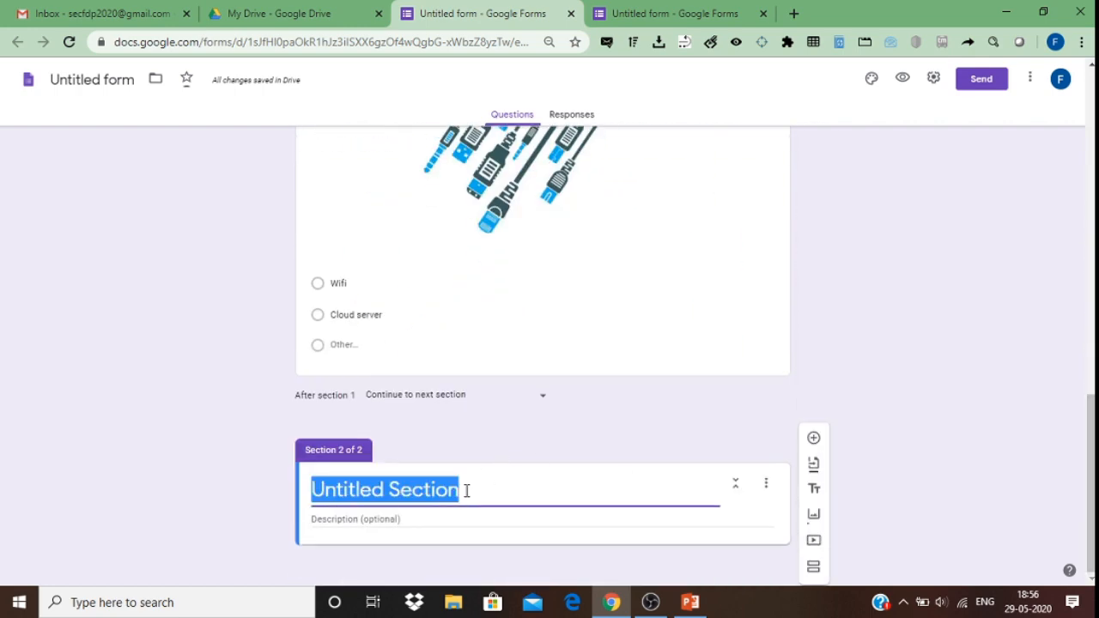
{"action": "type", "text": "FED"}
{"action": "key", "text": "BackSpace"}
{"action": "type", "text": "EDBACK"}
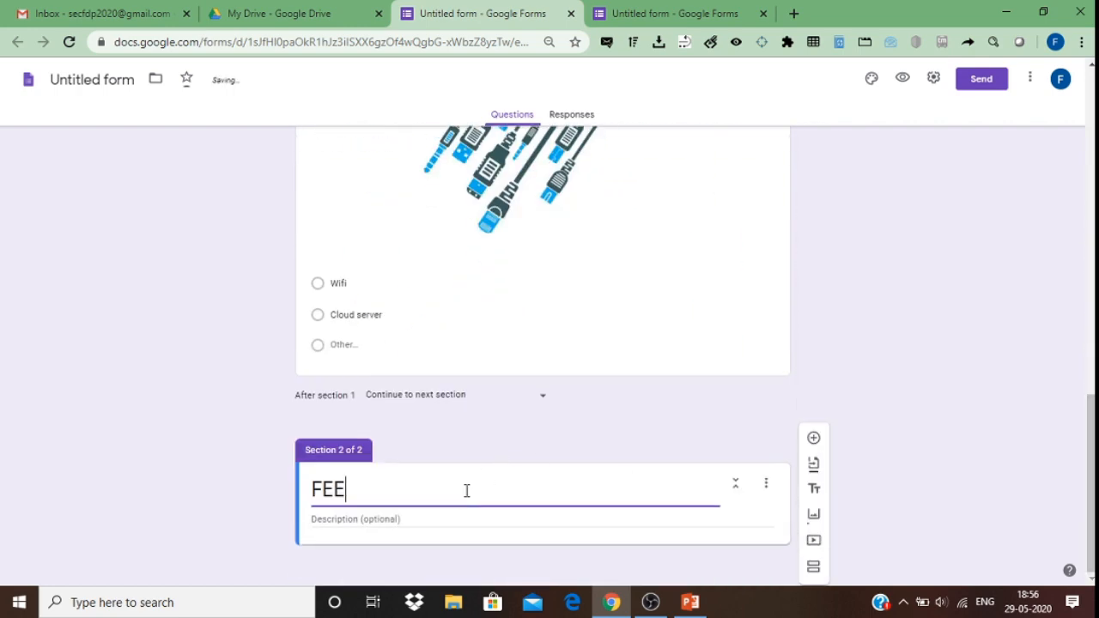
Add a linear scale question to the FEEDBACK section titled "Rate the effectiveness of the FDP".
{"action": "left_click", "coordinate": [814, 439]}
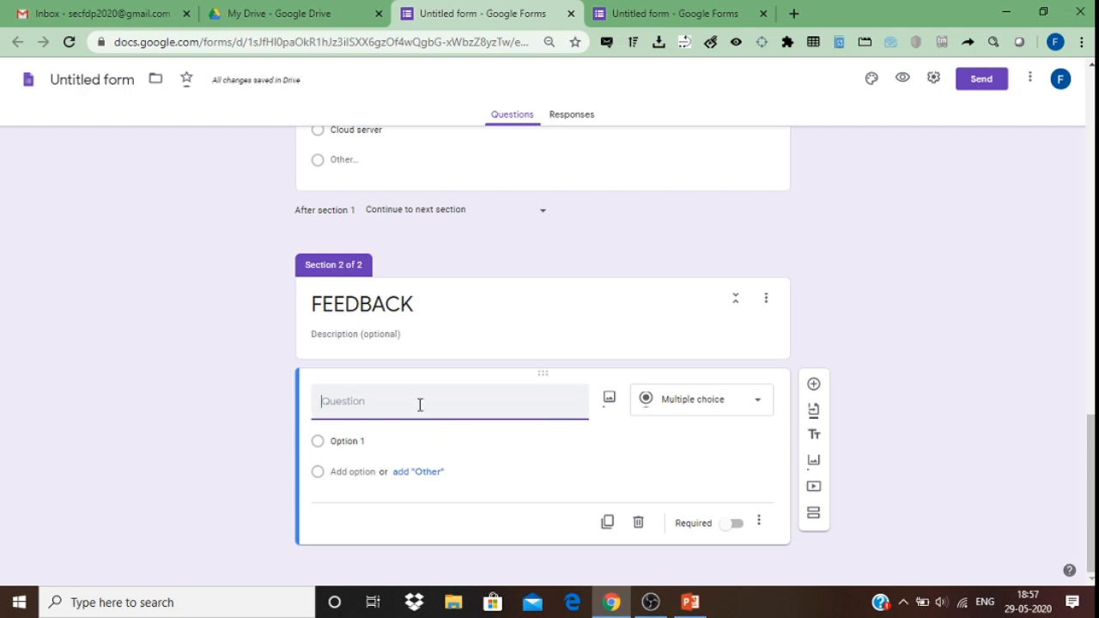
{"action": "type", "text": "Rate the effectiveness of the FDP"}
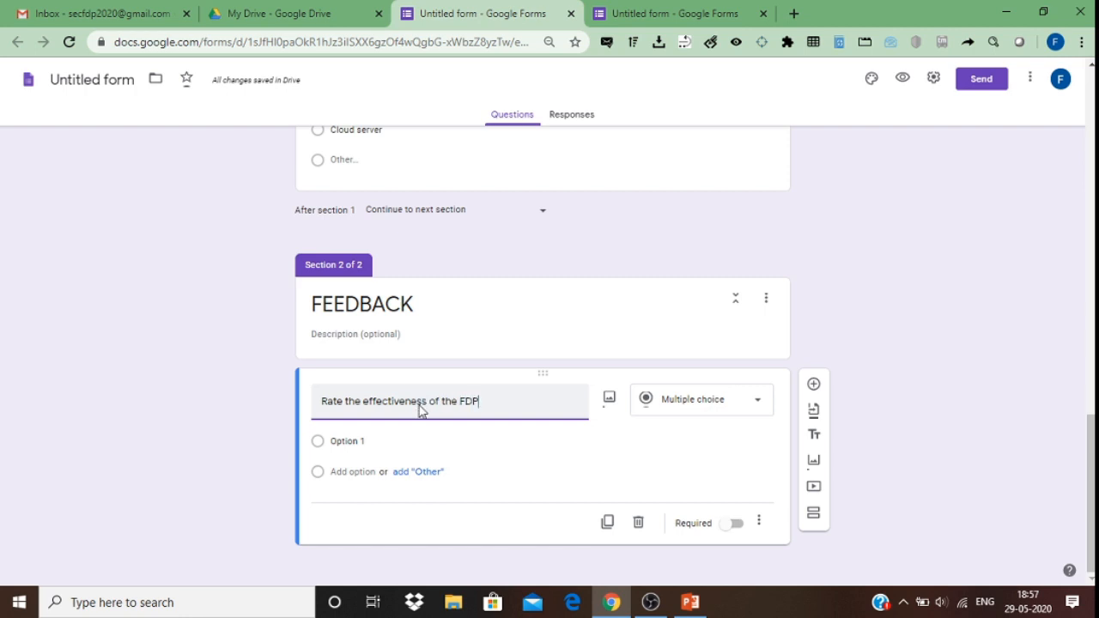
{"action": "left_click", "coordinate": [731, 402]}
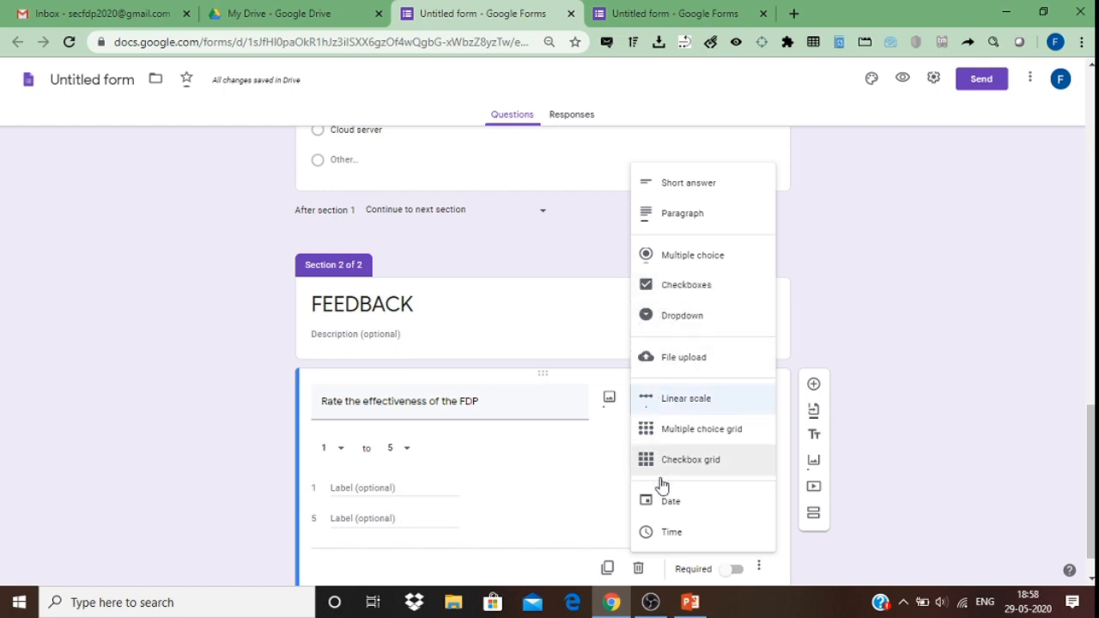
{"action": "left_click", "coordinate": [550, 407]}
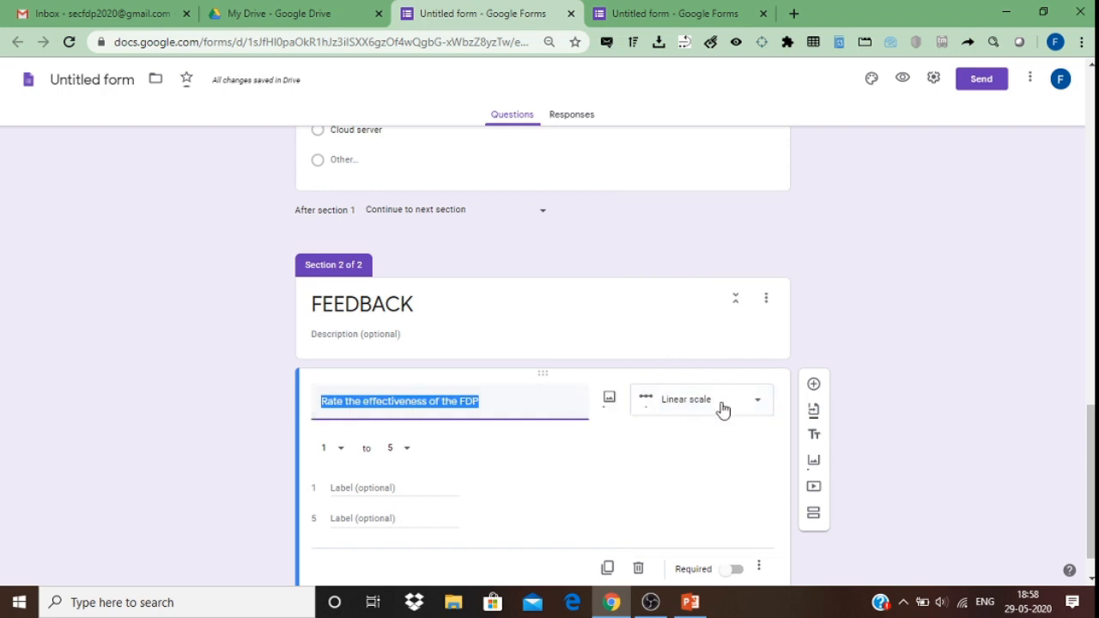
Label value 1 of the effectiveness scale "Least effective" and value 5 "Most effective".
{"action": "scroll", "coordinate": [1091, 481], "scroll_direction": "down", "scroll_amount": 1}
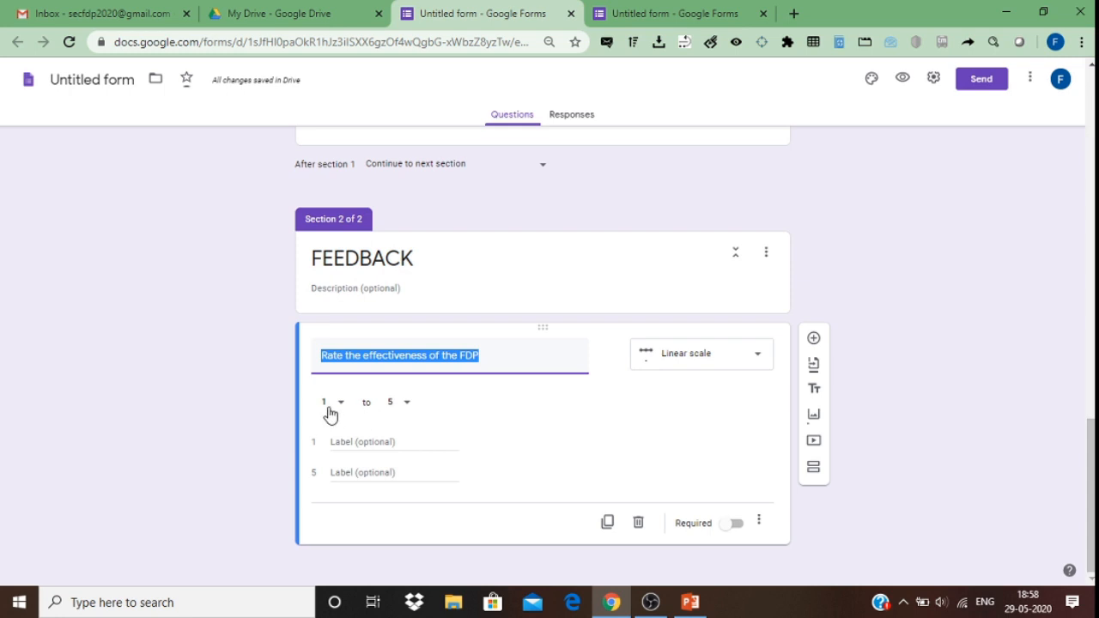
{"action": "left_click", "coordinate": [337, 446]}
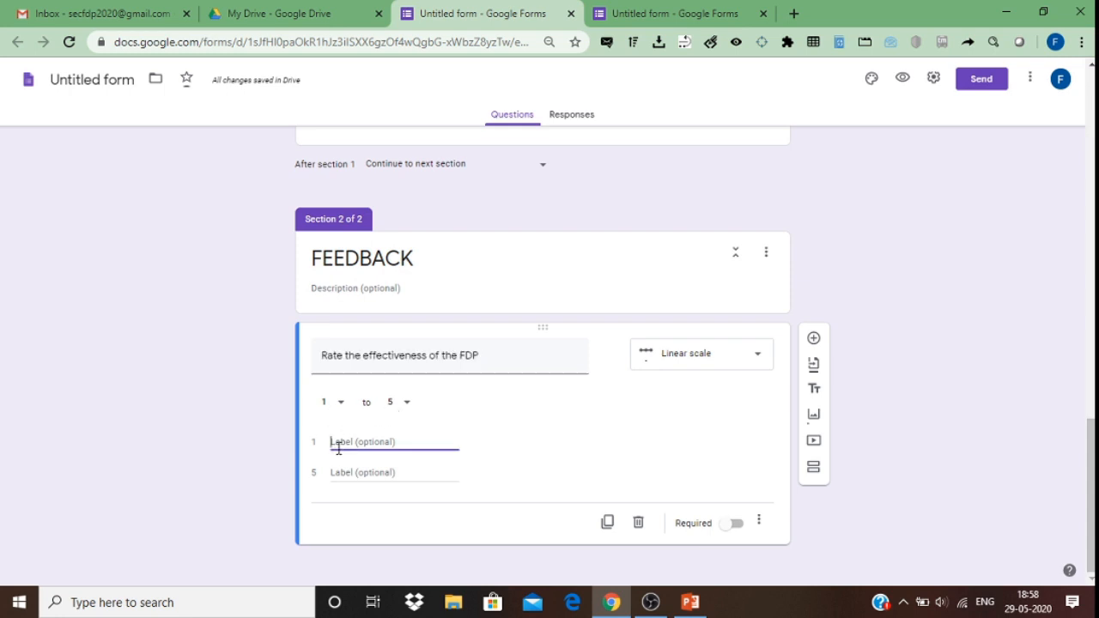
{"action": "type", "text": "L"}
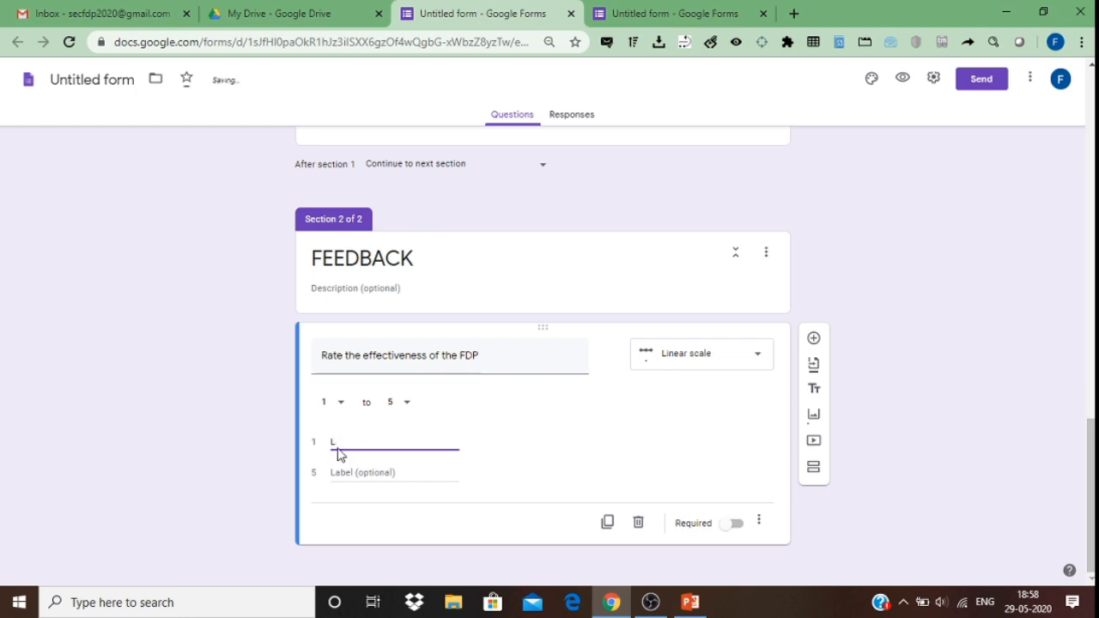
{"action": "type", "text": "easeast effecctive"}
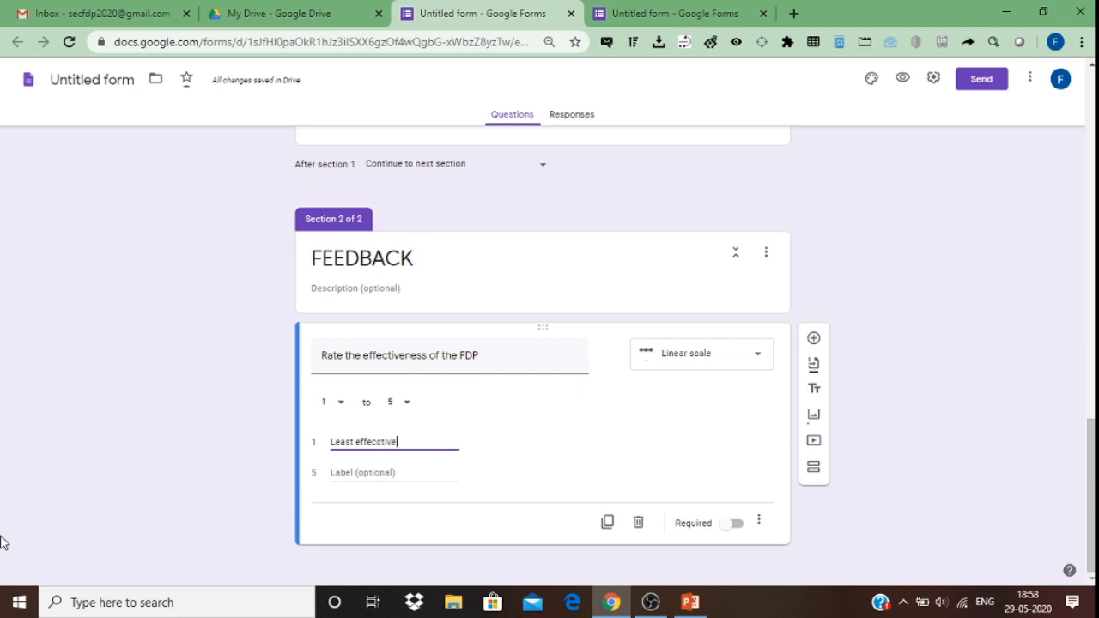
{"action": "key", "text": "BackSpace"}
{"action": "left_click", "coordinate": [347, 481]}
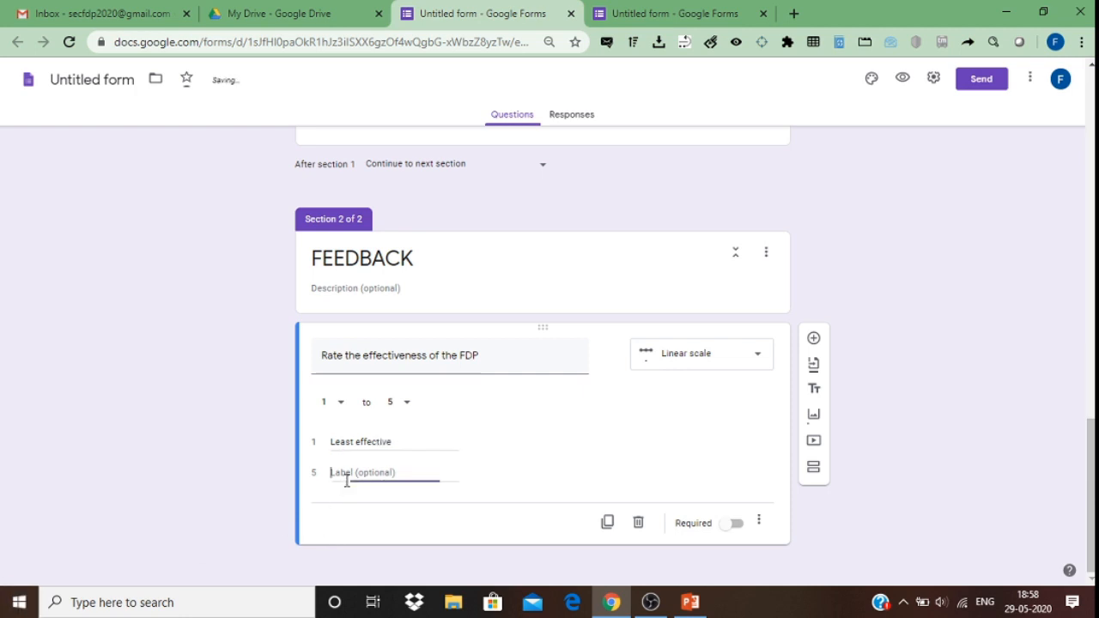
{"action": "type", "text": "Most e"}
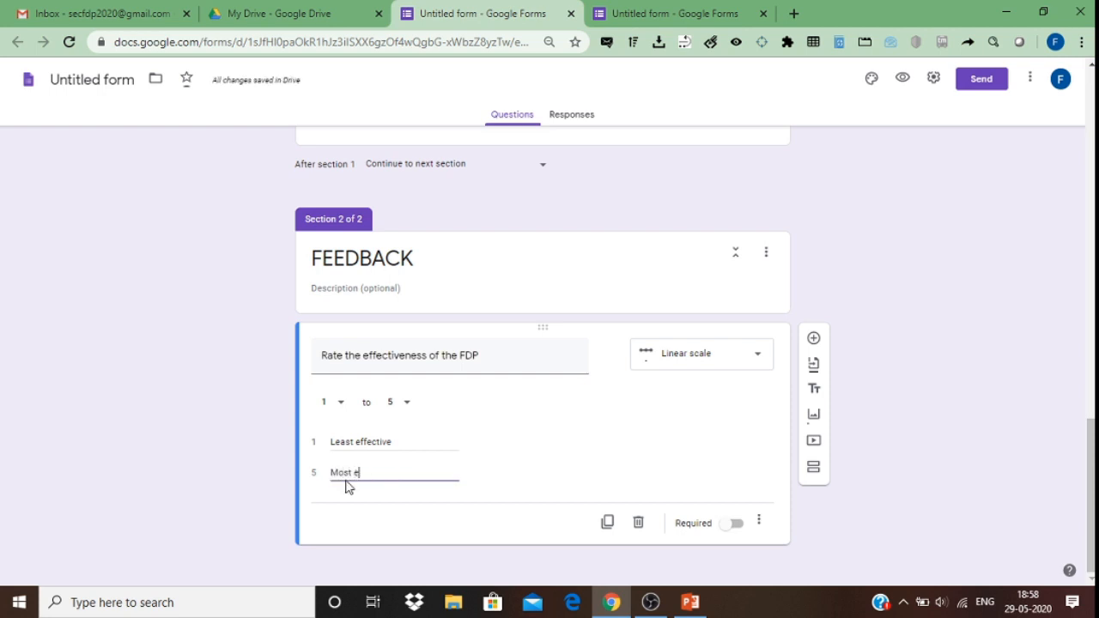
{"action": "type", "text": "ffective"}
Add a question below the effectiveness scale titled "How did you come to know about this FDP".
{"action": "left_click", "coordinate": [815, 339]}
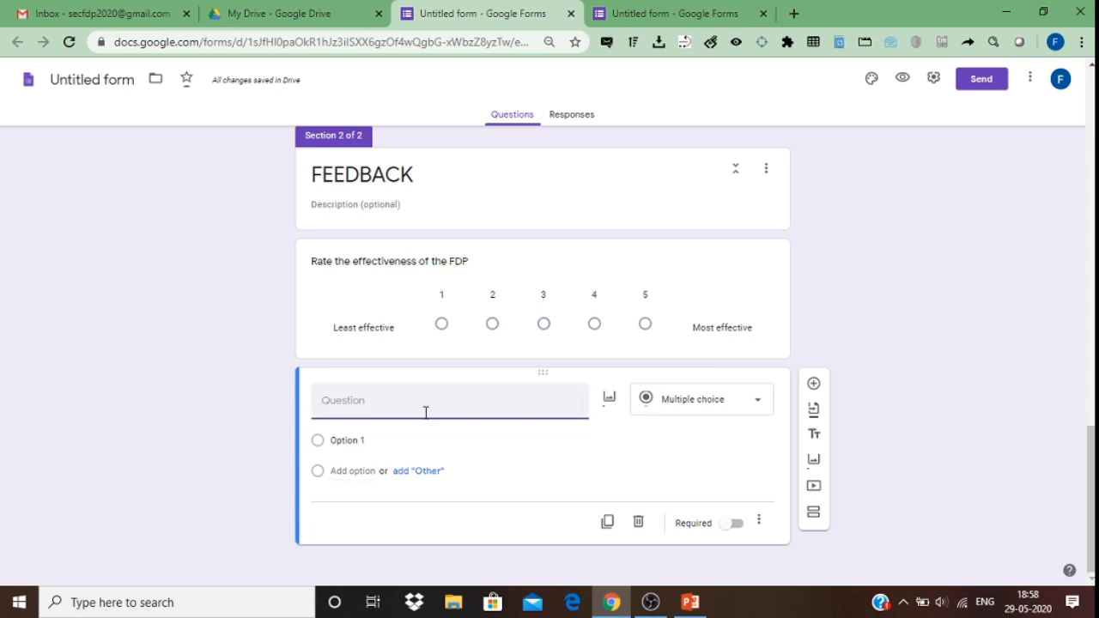
{"action": "type", "text": "How di"}
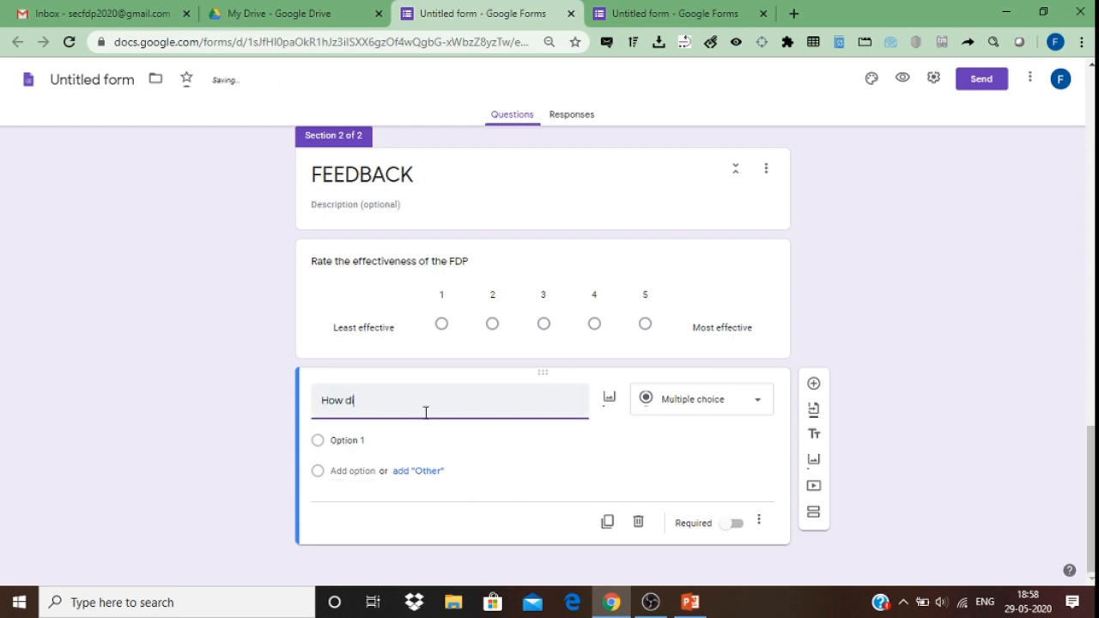
{"action": "type", "text": "d uo"}
{"action": "key", "text": "BackSpace"}
{"action": "type", "text": "you come to know ab"}
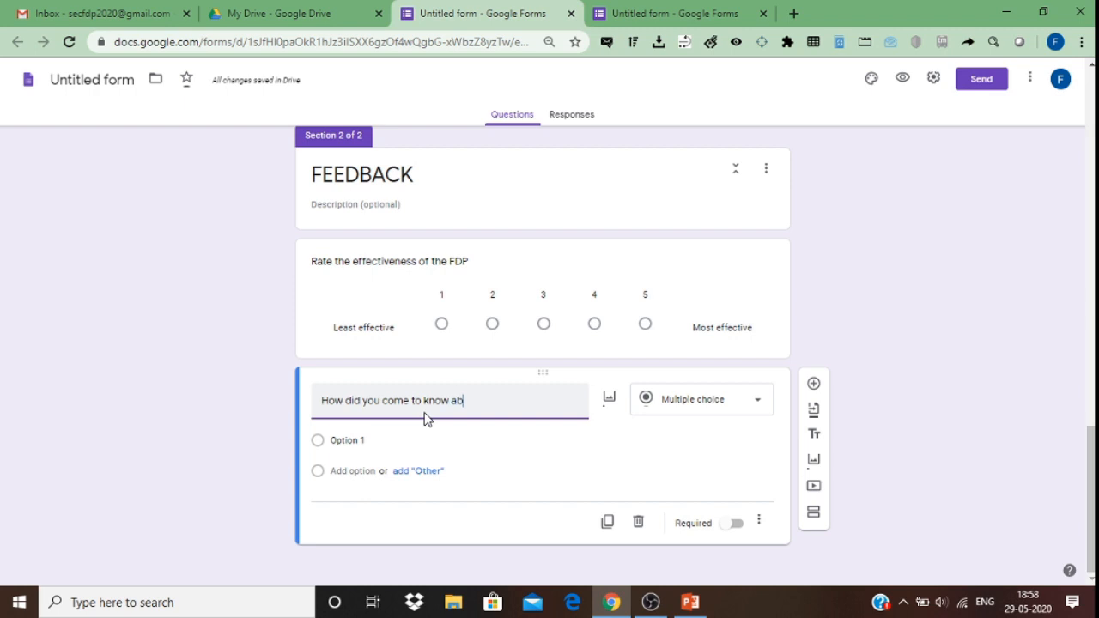
{"action": "type", "text": "out th"}
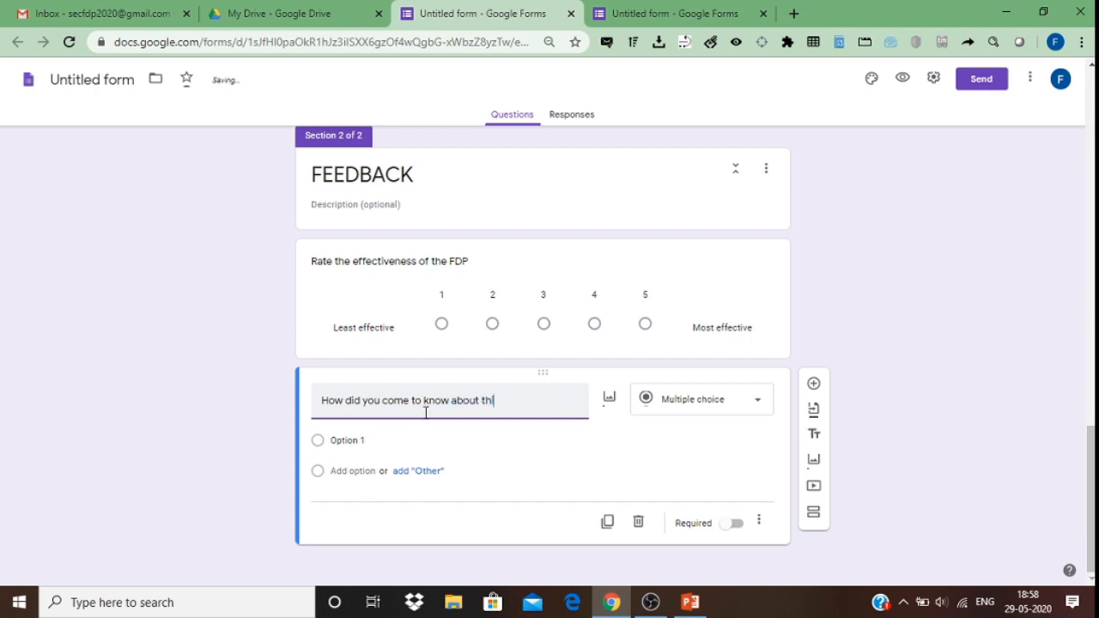
{"action": "type", "text": "is FDP"}
Change the "How did you come to know about this FDP" question to Dropdown with the options "WhatsApp" and "Telegram".
{"action": "left_click", "coordinate": [677, 406]}
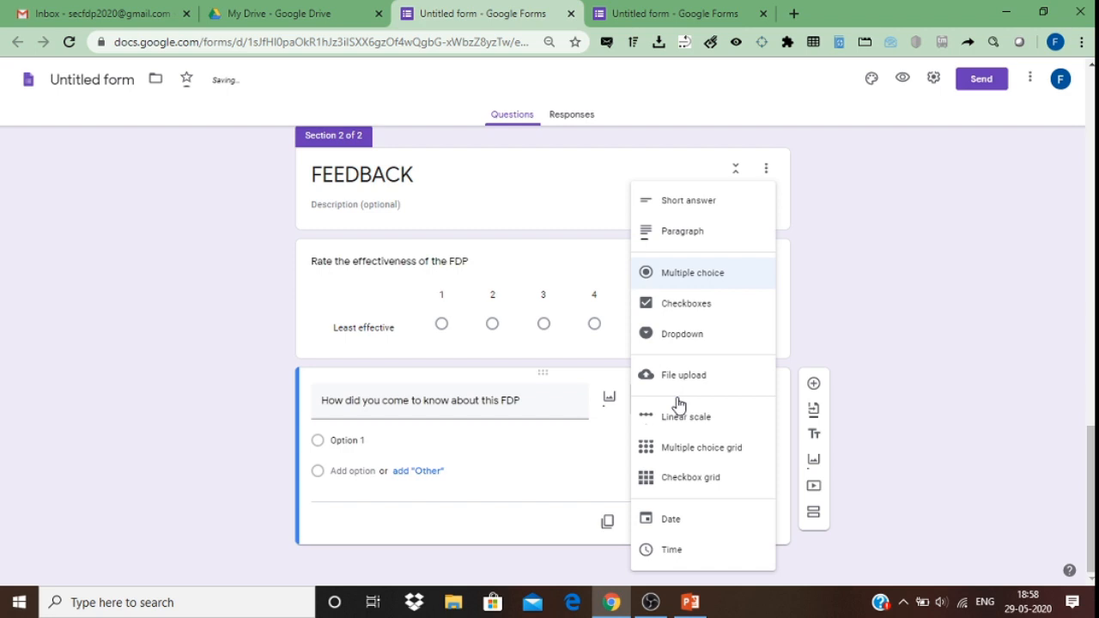
{"action": "left_click", "coordinate": [679, 340]}
{"action": "left_click", "coordinate": [359, 441]}
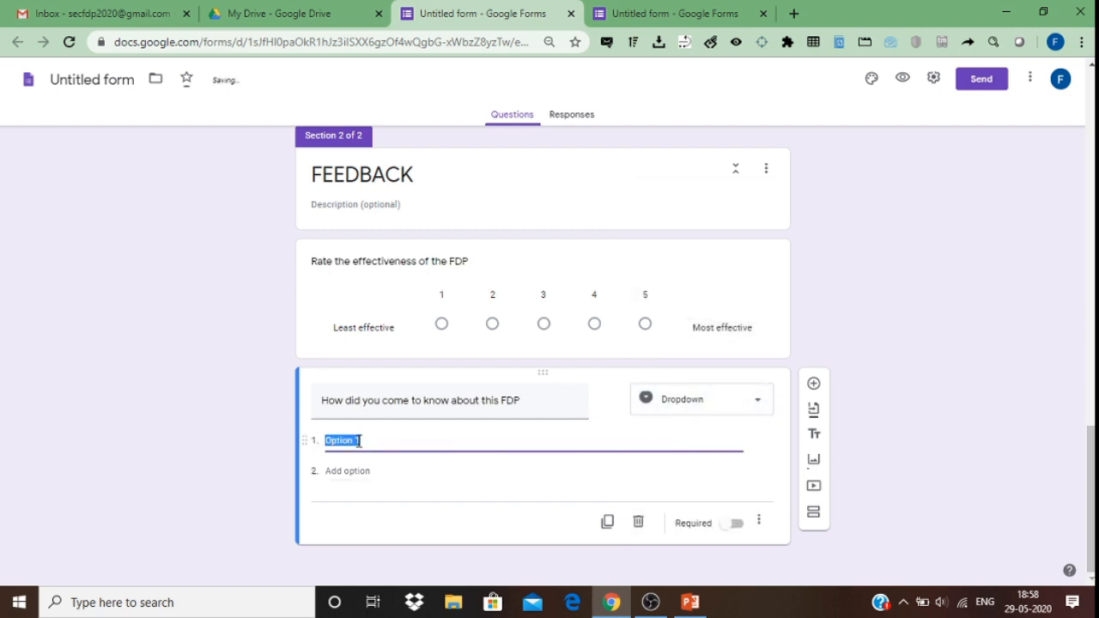
{"action": "type", "text": "WhatsApp"}
{"action": "left_click", "coordinate": [342, 470]}
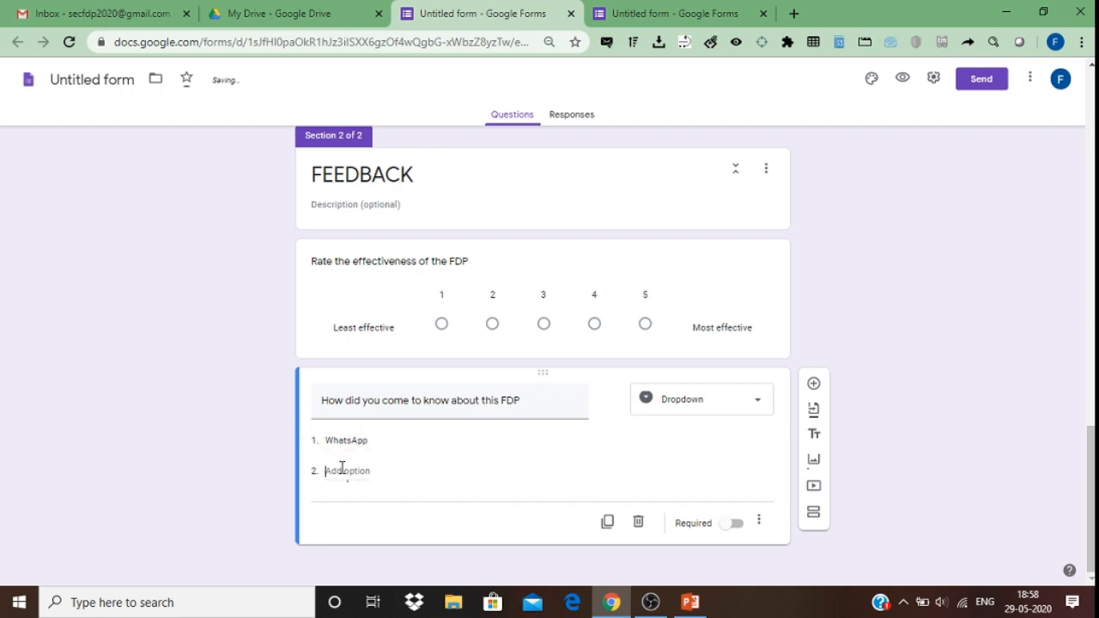
{"action": "type", "text": "Tele"}
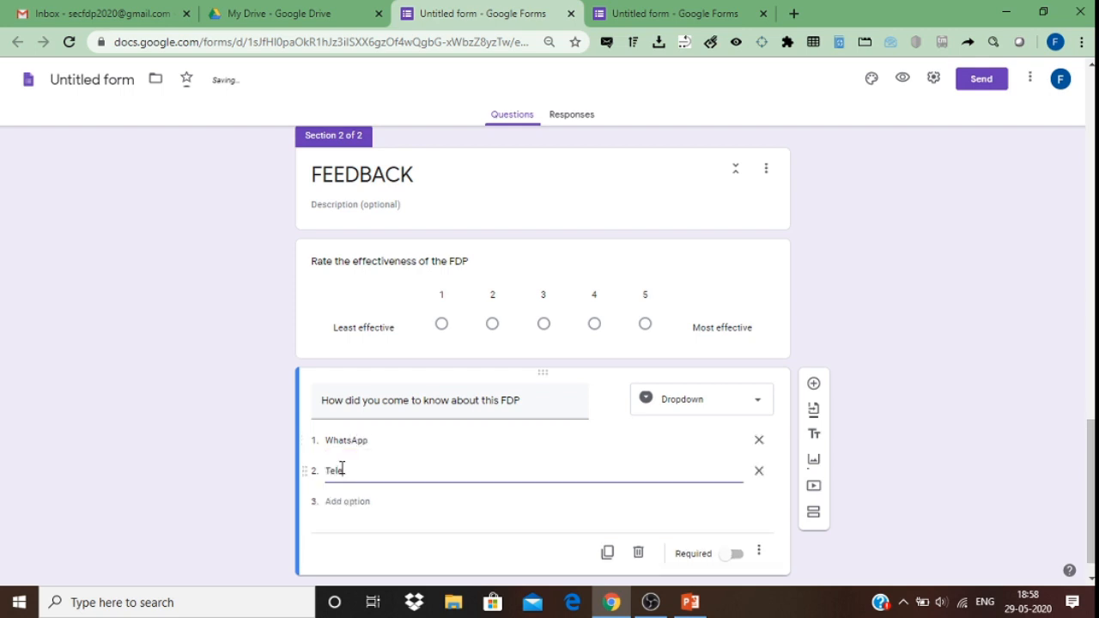
{"action": "type", "text": "gram"}
Make both the dropdown question and the effectiveness rating question required.
{"action": "left_click", "coordinate": [742, 558]}
{"action": "left_click", "coordinate": [764, 300]}
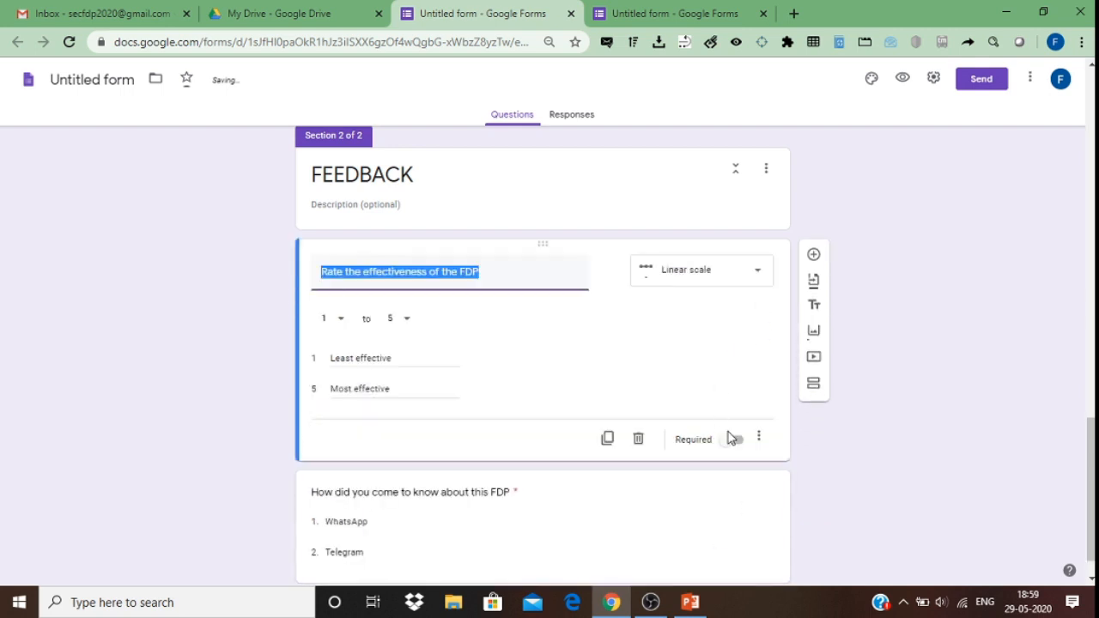
{"action": "left_click", "coordinate": [733, 440]}
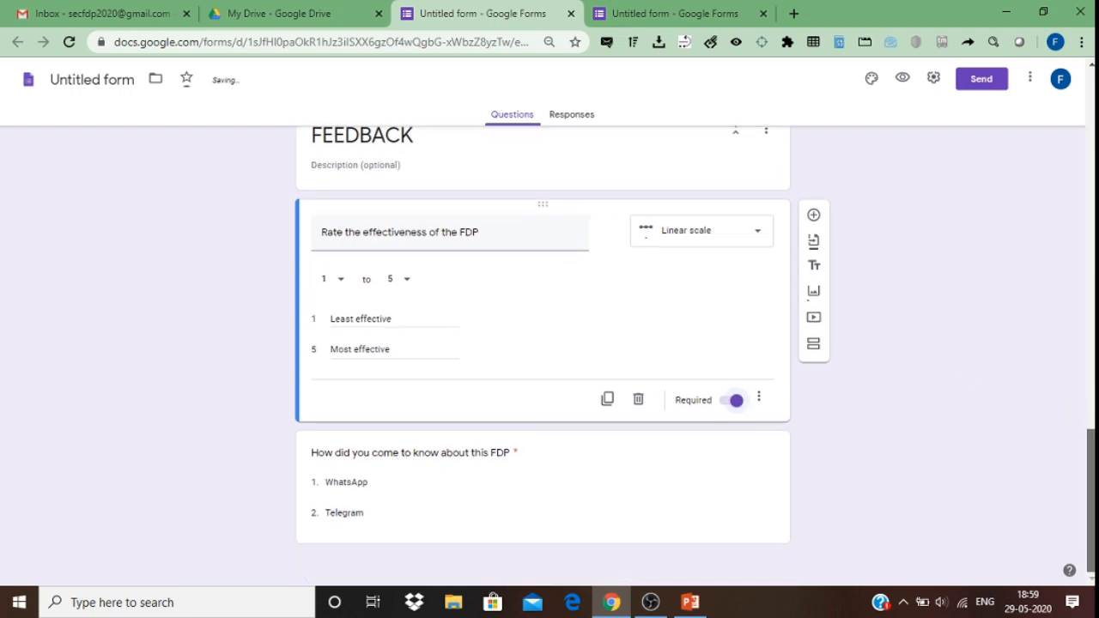
Add a question below the dropdown question and title it "Upload your video feedback".
{"action": "left_click", "coordinate": [764, 503]}
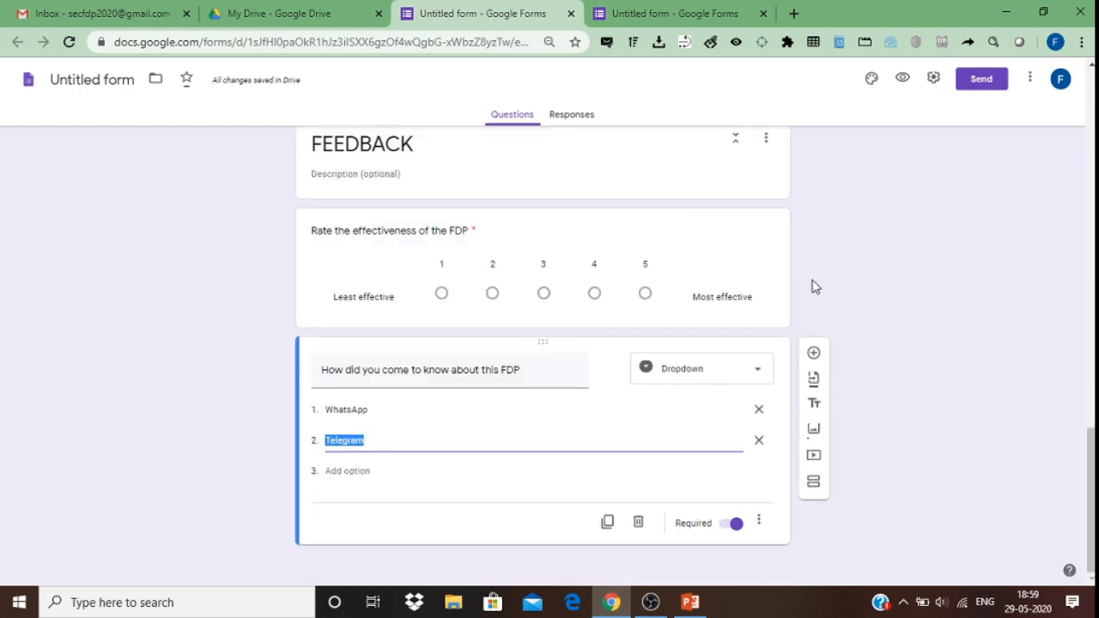
{"action": "left_click", "coordinate": [815, 355]}
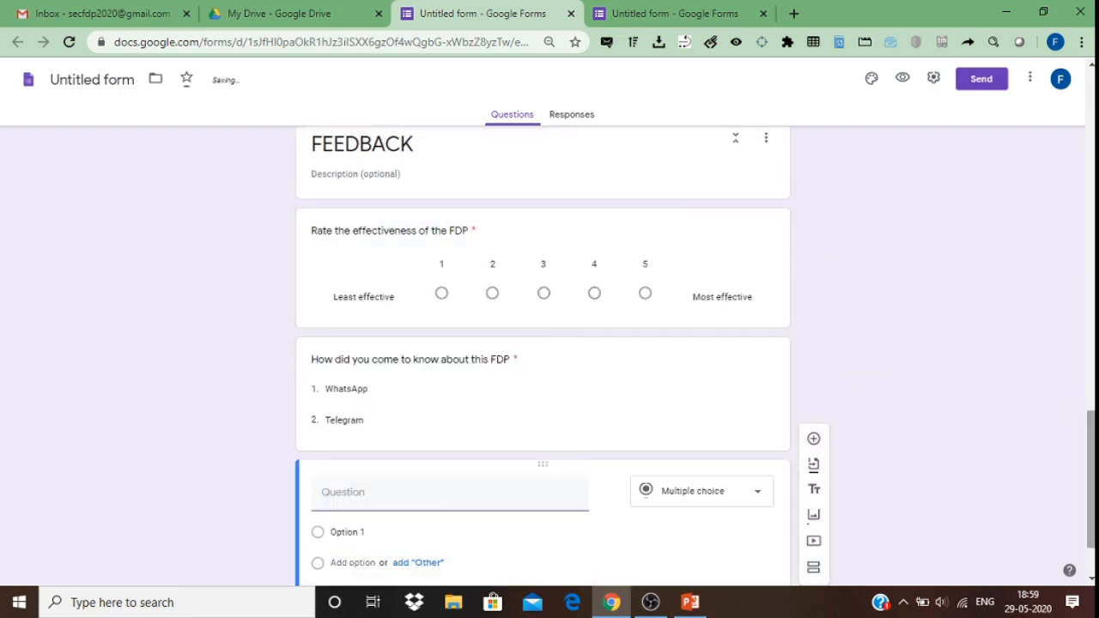
{"action": "left_click_drag", "start_coordinate": [1091, 494], "coordinate": [1091, 524]}
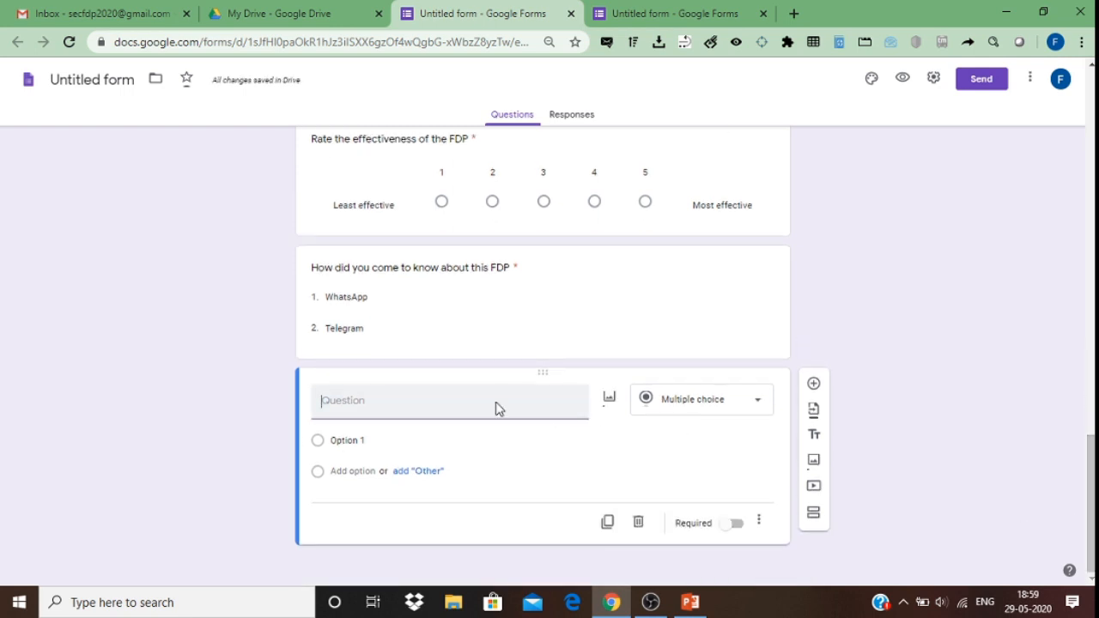
{"action": "type", "text": "Upload your"}
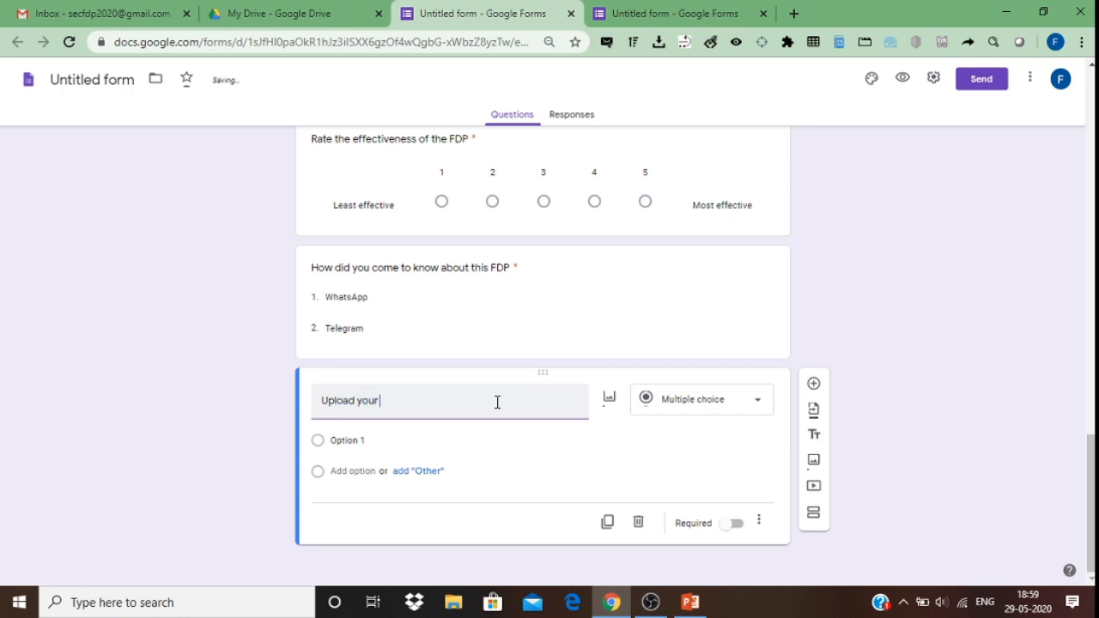
{"action": "type", "text": " video feed"}
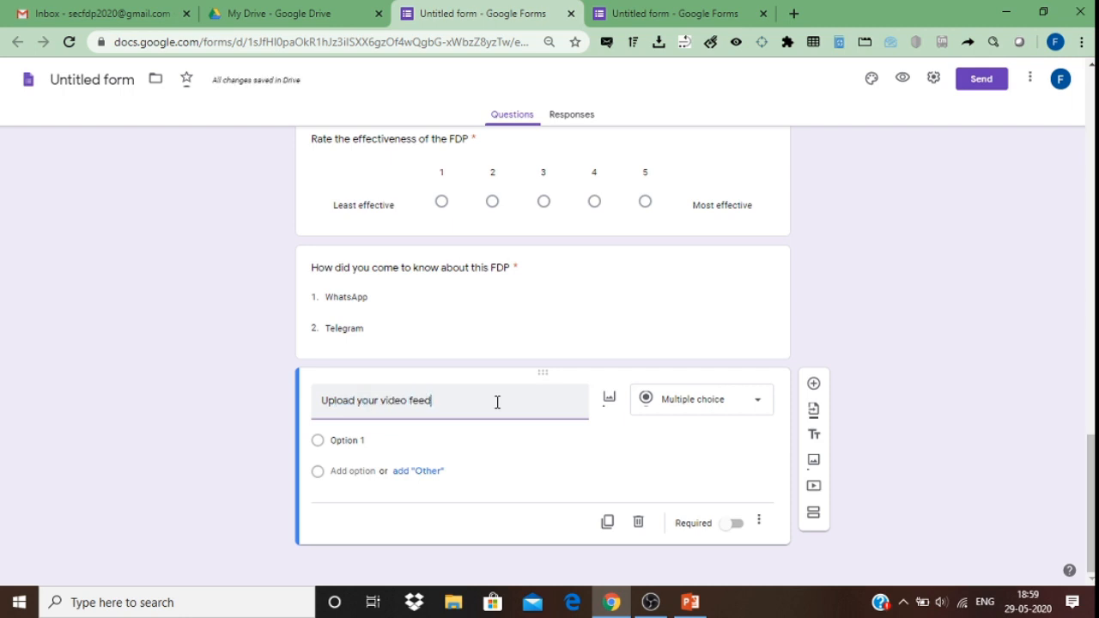
{"action": "type", "text": "back"}
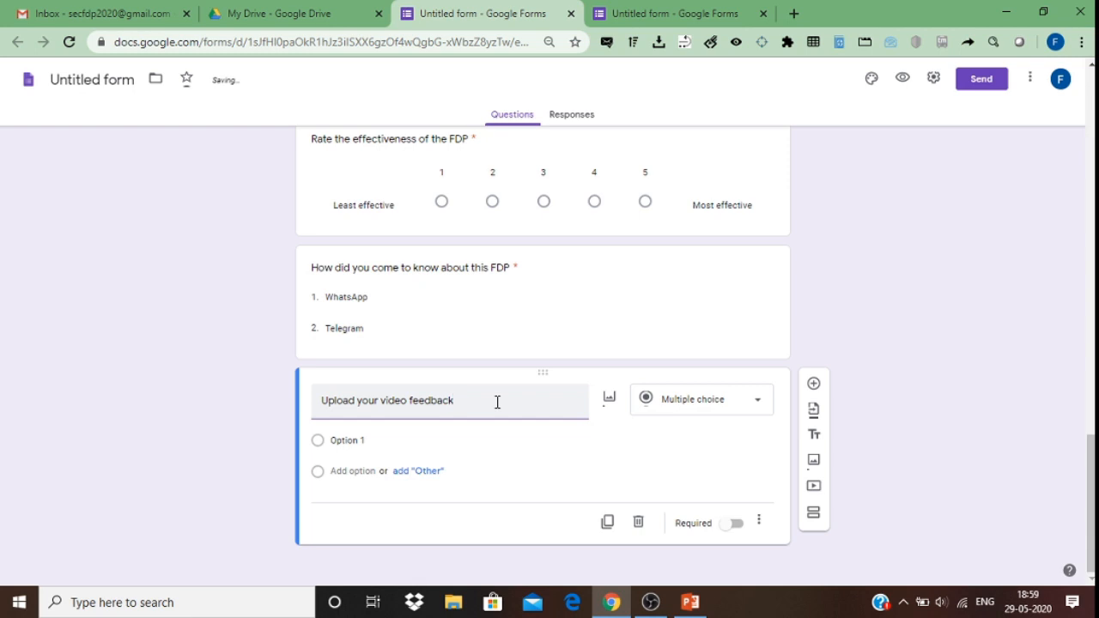
Change the video feedback question to File upload, allow uploads to Drive, keep the maximum at 1 file and leave it optional.
{"action": "left_click", "coordinate": [748, 411]}
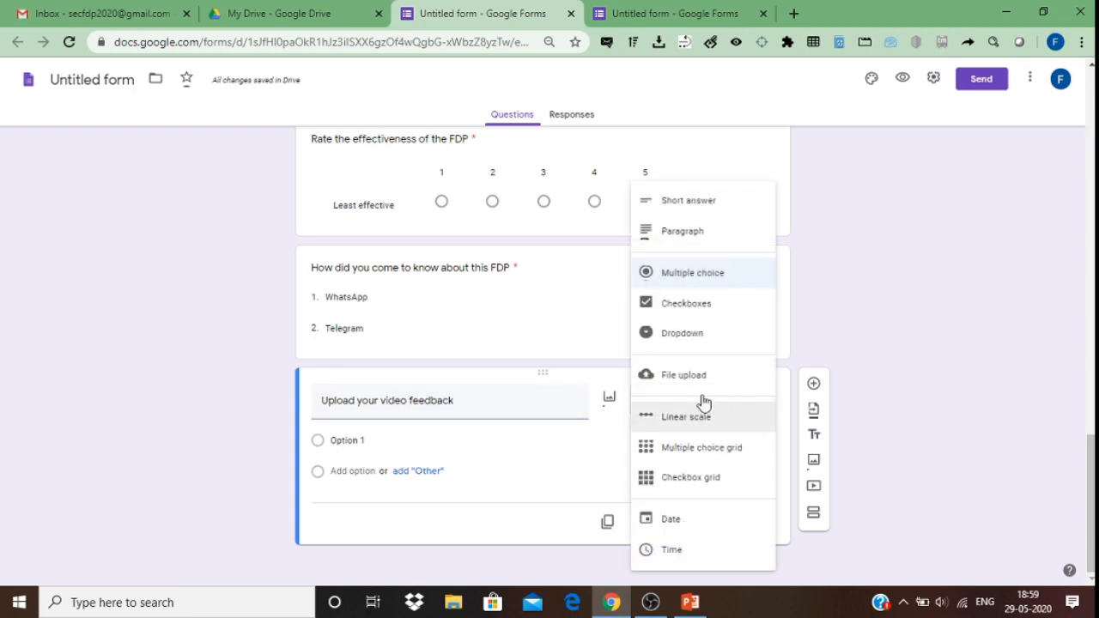
{"action": "left_click", "coordinate": [688, 376]}
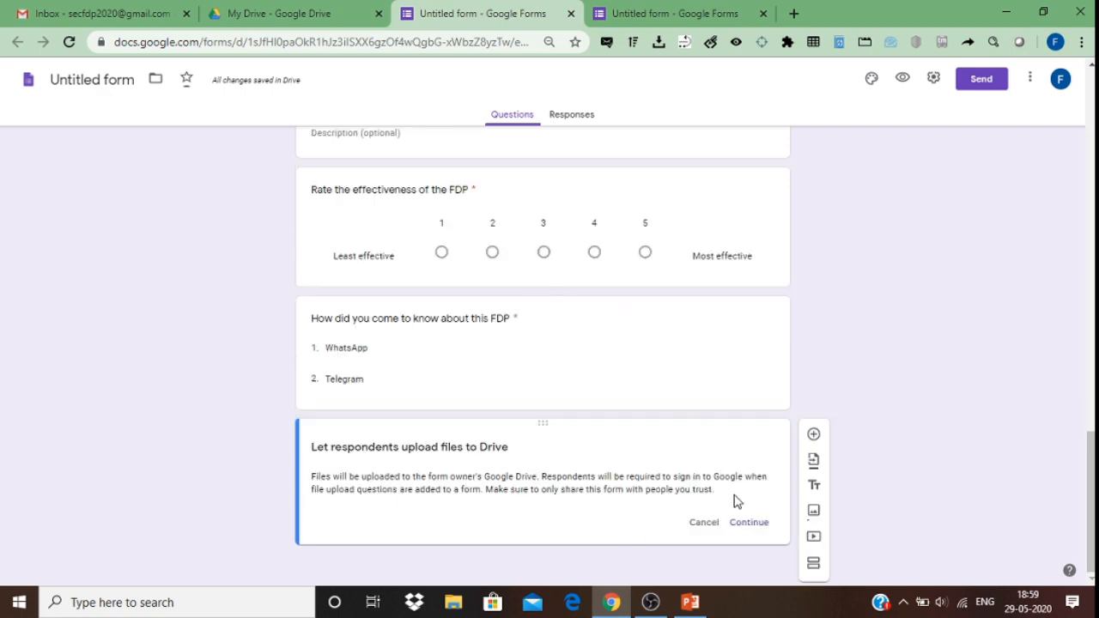
{"action": "left_click", "coordinate": [747, 524]}
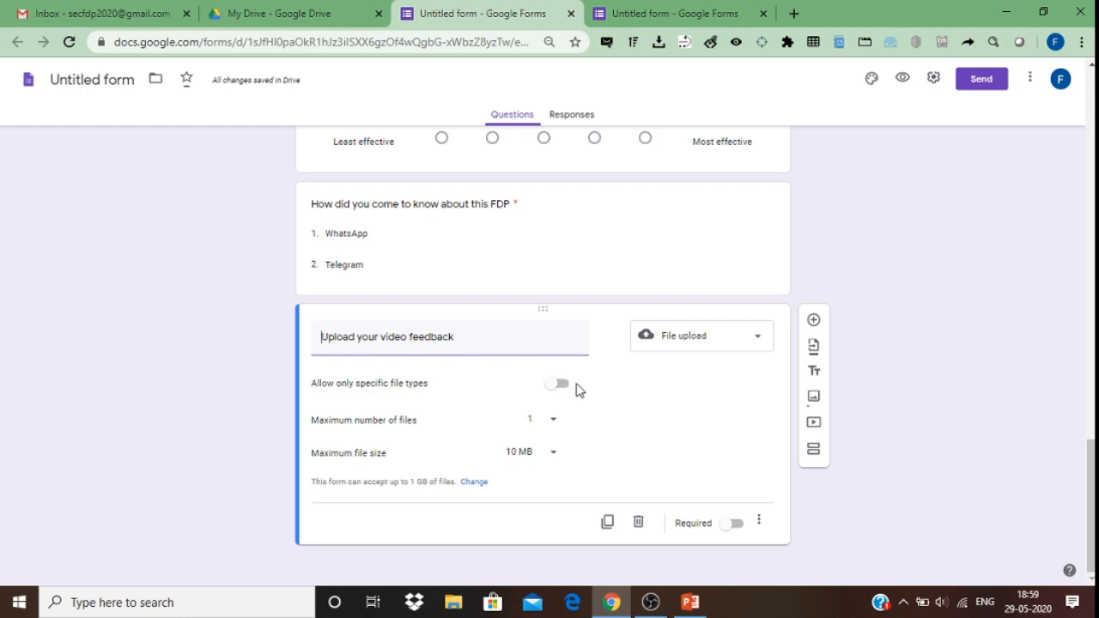
{"action": "left_click", "coordinate": [550, 427]}
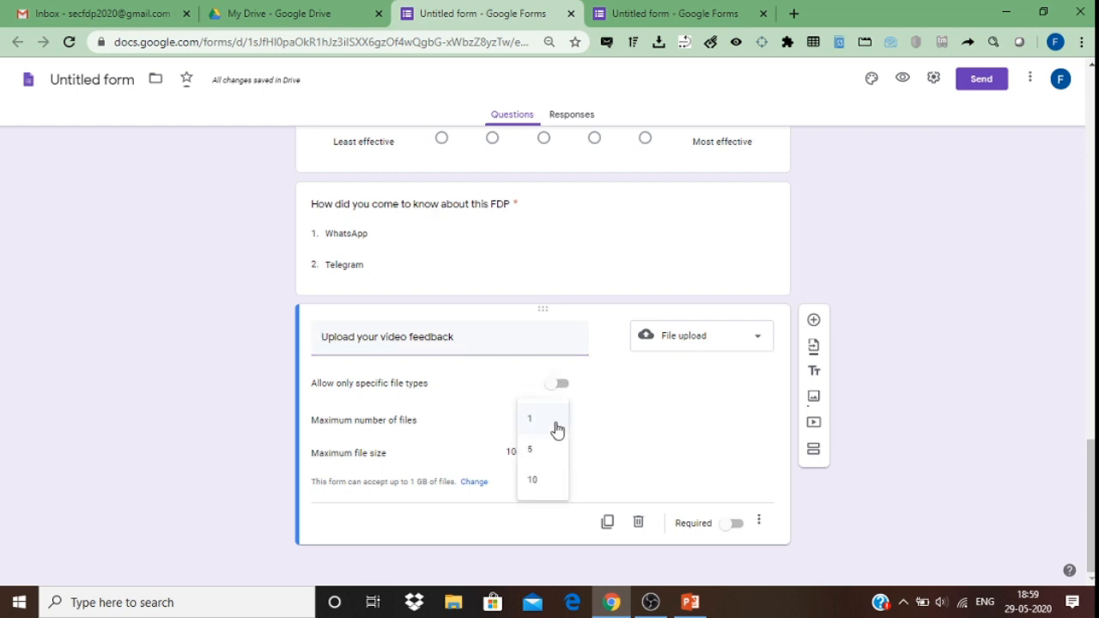
{"action": "left_click", "coordinate": [554, 430]}
{"action": "left_click", "coordinate": [735, 526]}
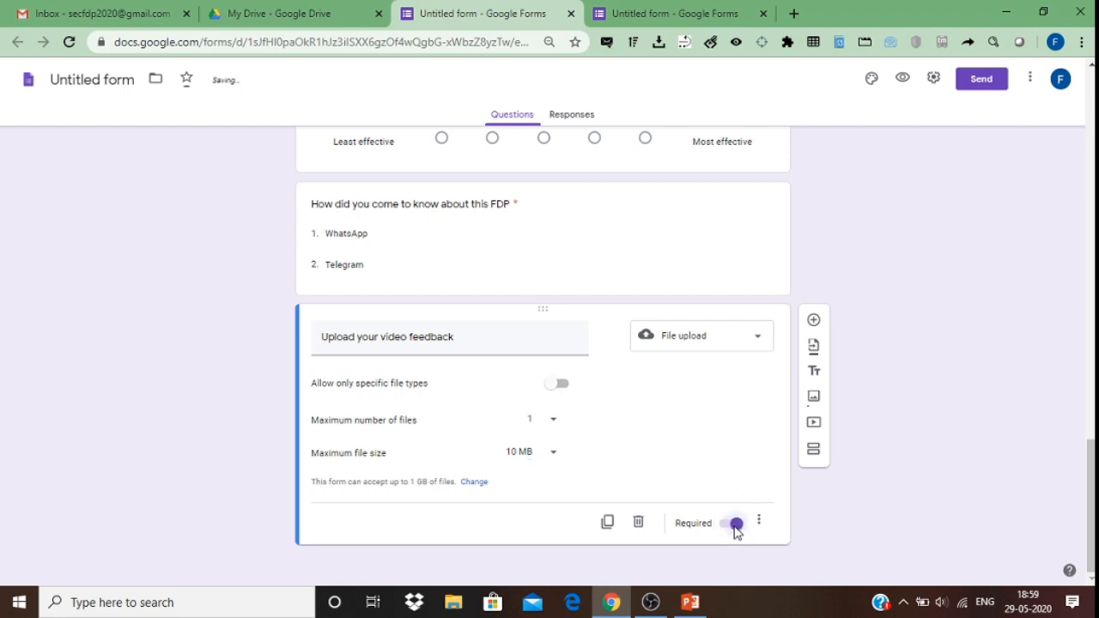
{"action": "left_click", "coordinate": [736, 526]}
Add a Multiple choice grid question below the video feedback question and title it "Feedback".
{"action": "left_click", "coordinate": [814, 323]}
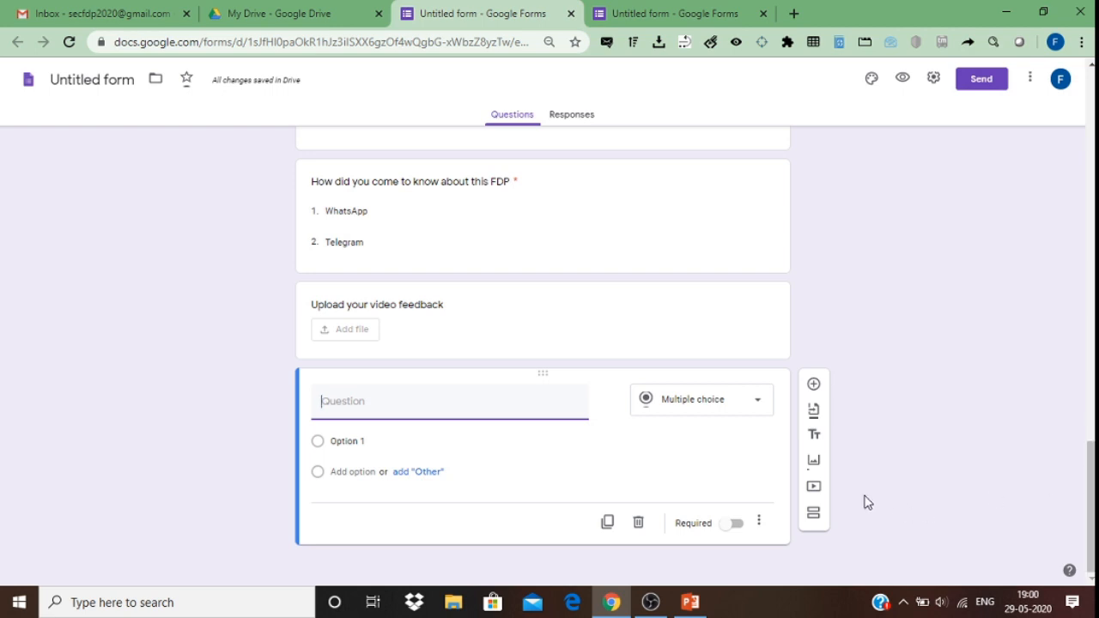
{"action": "left_click", "coordinate": [729, 402]}
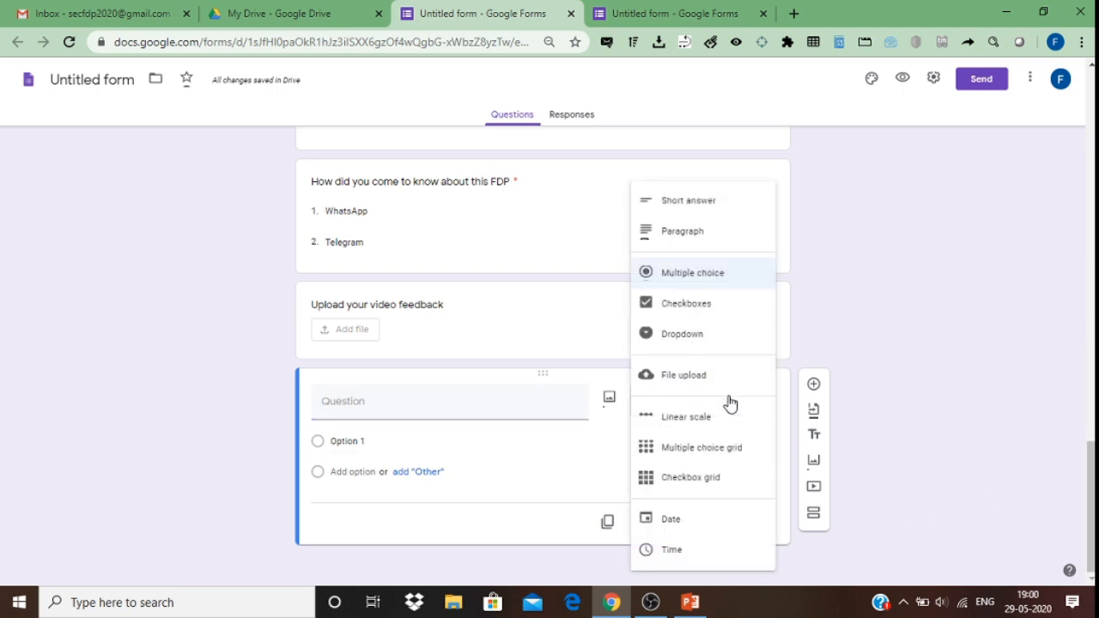
{"action": "left_click", "coordinate": [709, 453]}
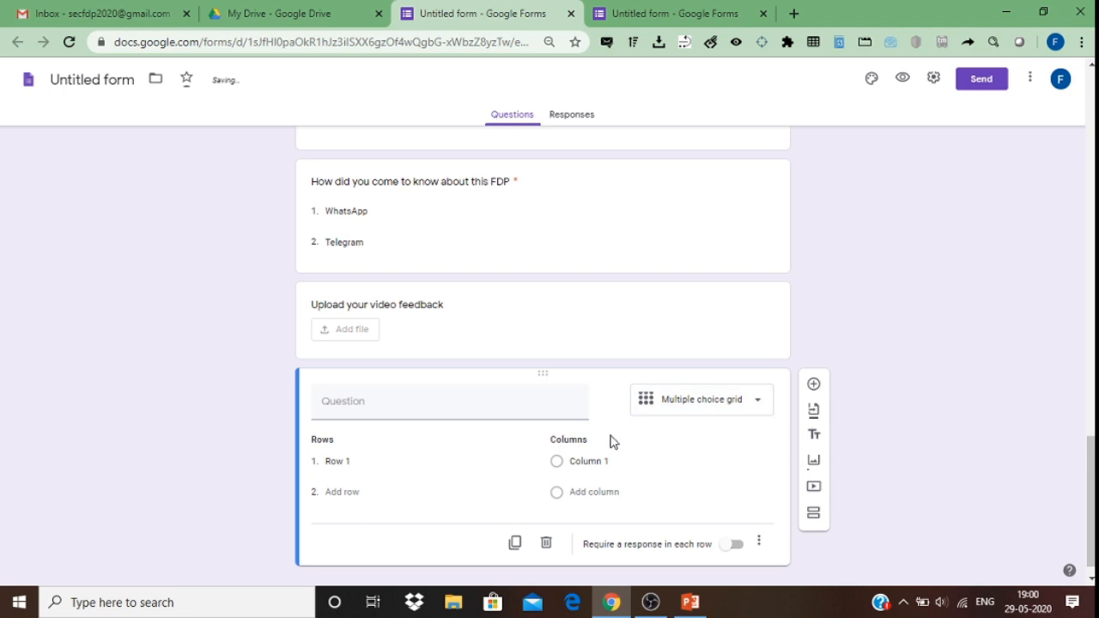
{"action": "left_click", "coordinate": [493, 408]}
{"action": "type", "text": "F"}
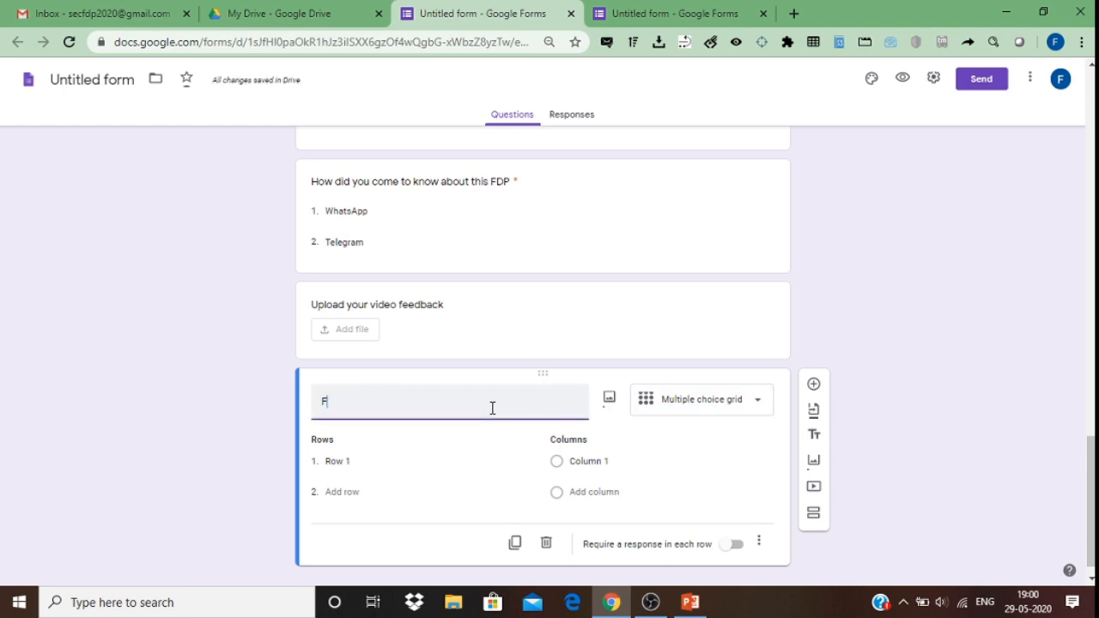
{"action": "type", "text": "eedback"}
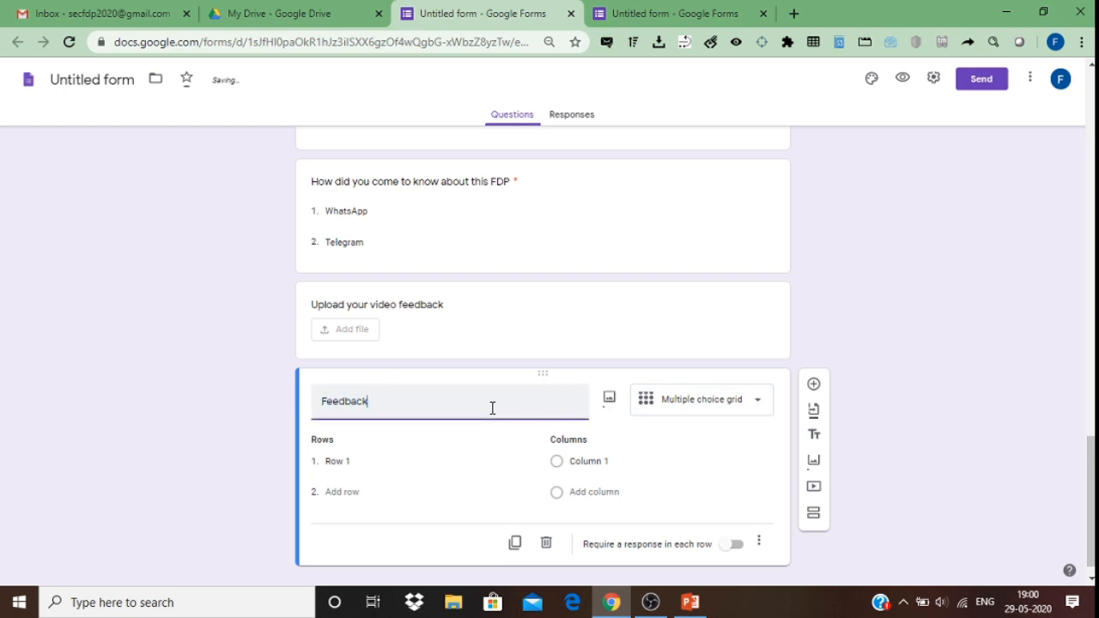
Fill in the Feedback grid's rows with "Communication", "Clarity" and "Content".
{"action": "left_click", "coordinate": [361, 464]}
{"action": "type", "text": "O"}
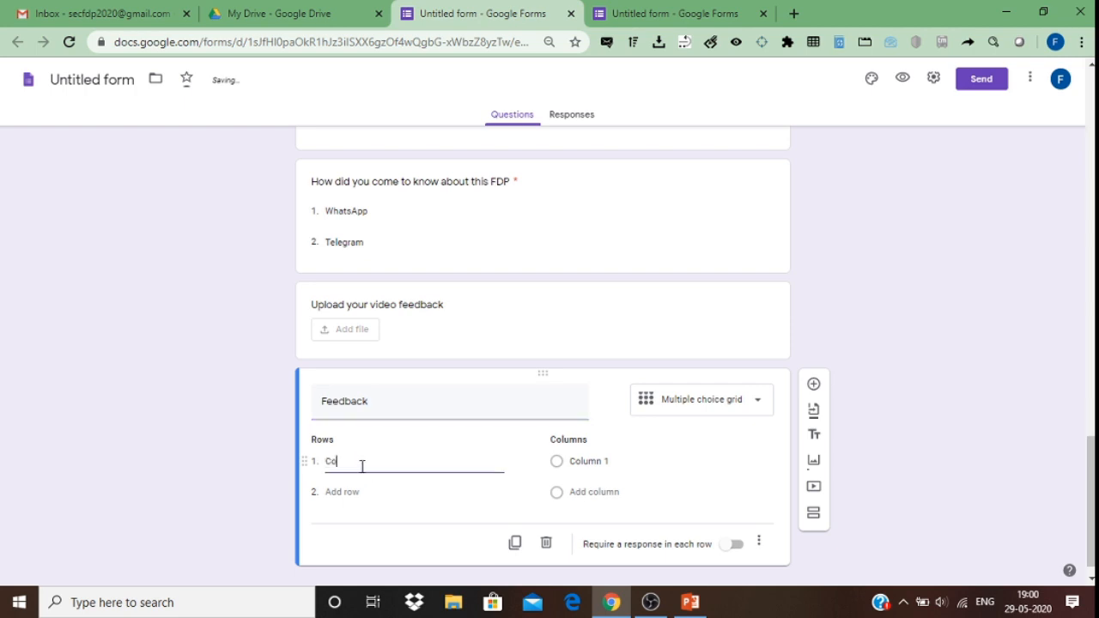
{"action": "type", "text": "ommunicatio"}
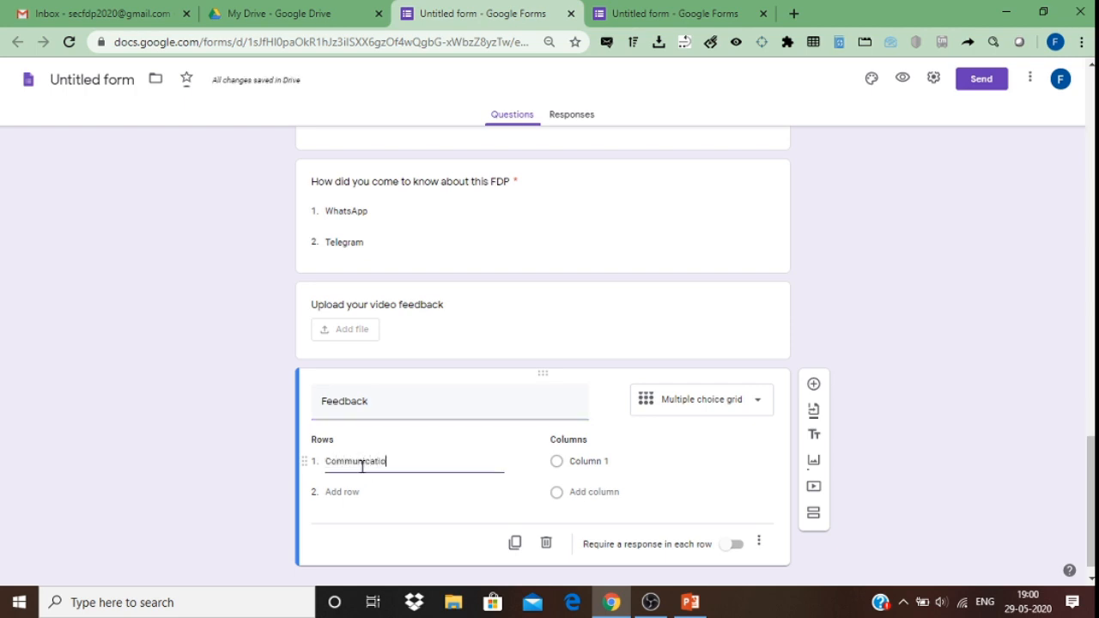
{"action": "type", "text": "n"}
{"action": "left_click", "coordinate": [349, 493]}
{"action": "type", "text": "C"}
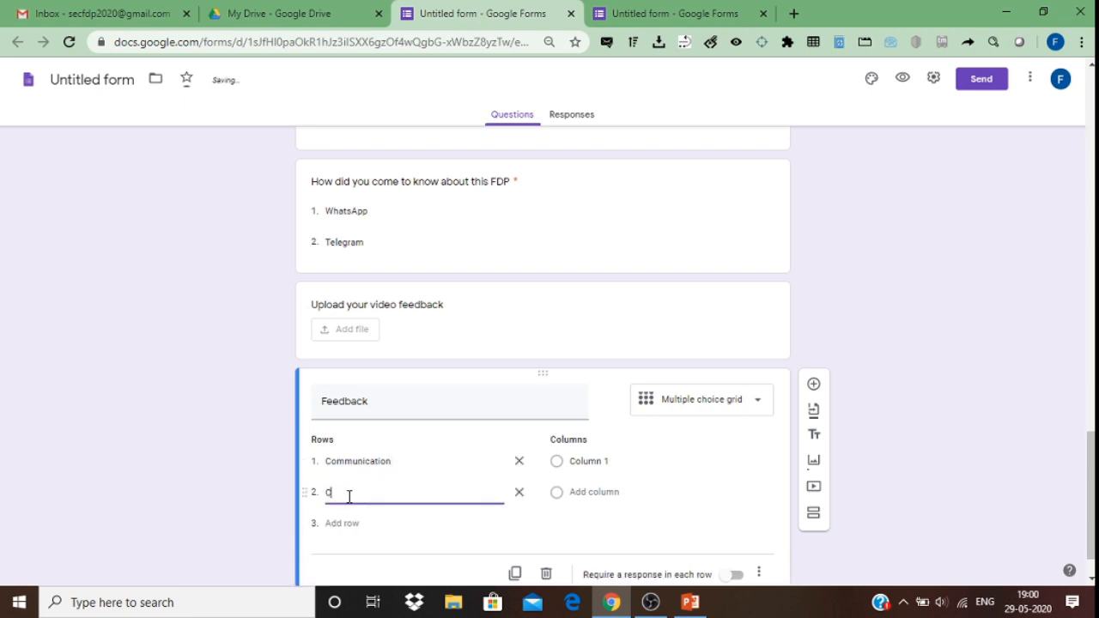
{"action": "type", "text": "larity"}
{"action": "left_click", "coordinate": [343, 523]}
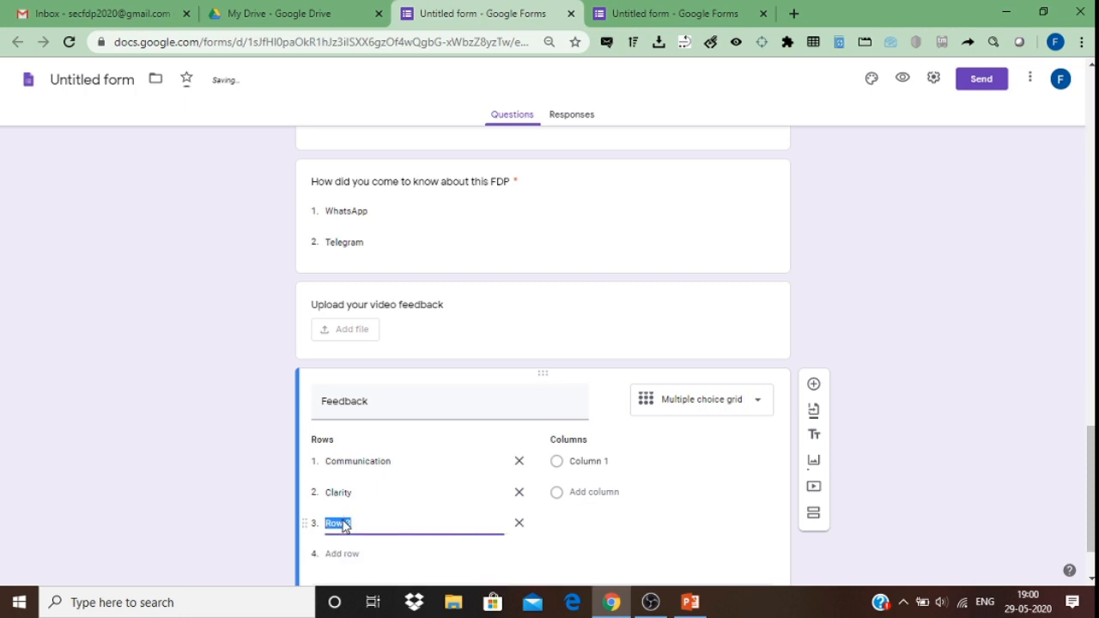
{"action": "type", "text": "Content"}
Fill in the Feedback grid's columns with "Excellent", "Good" and "Average".
{"action": "left_click", "coordinate": [606, 461]}
{"action": "type", "text": "E"}
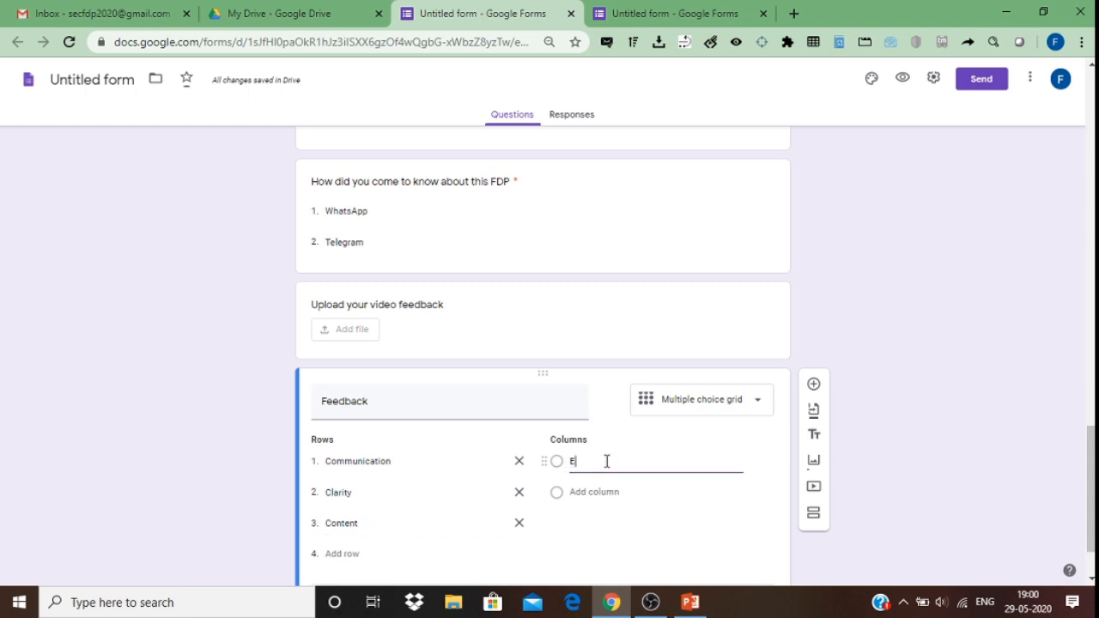
{"action": "type", "text": "xcellent"}
{"action": "left_click", "coordinate": [593, 493]}
{"action": "type", "text": "G"}
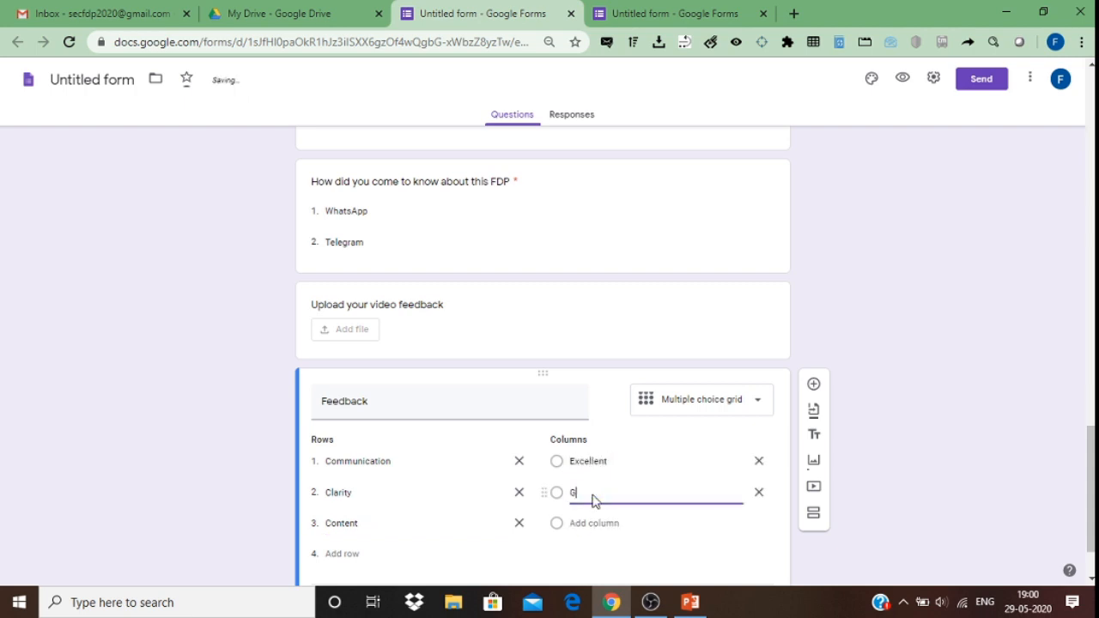
{"action": "type", "text": "ood"}
{"action": "left_click", "coordinate": [589, 522]}
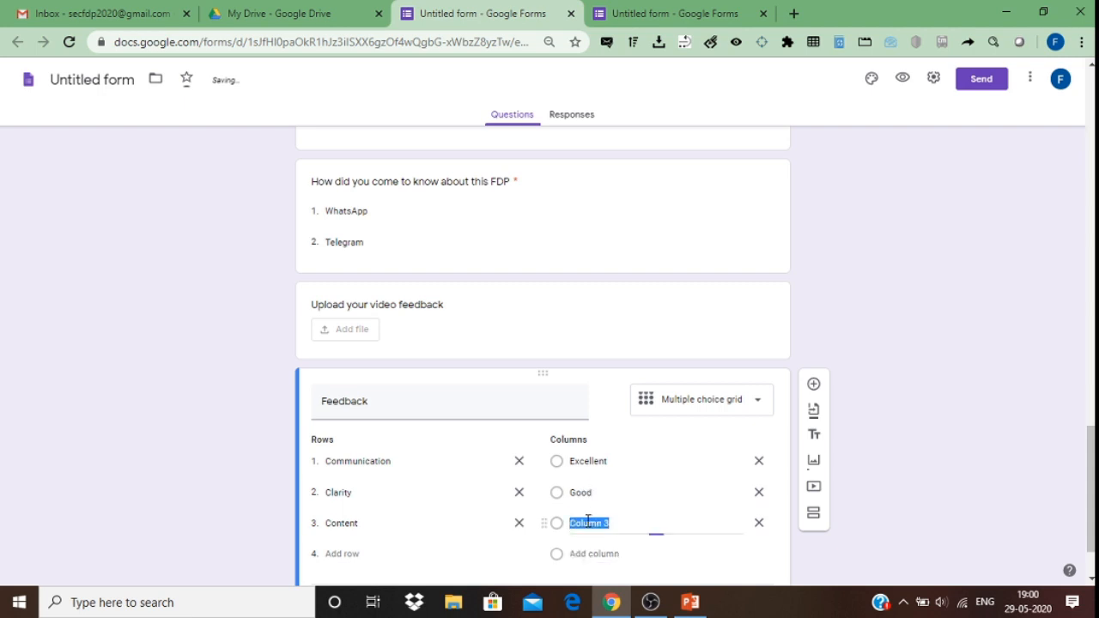
{"action": "type", "text": "Average"}
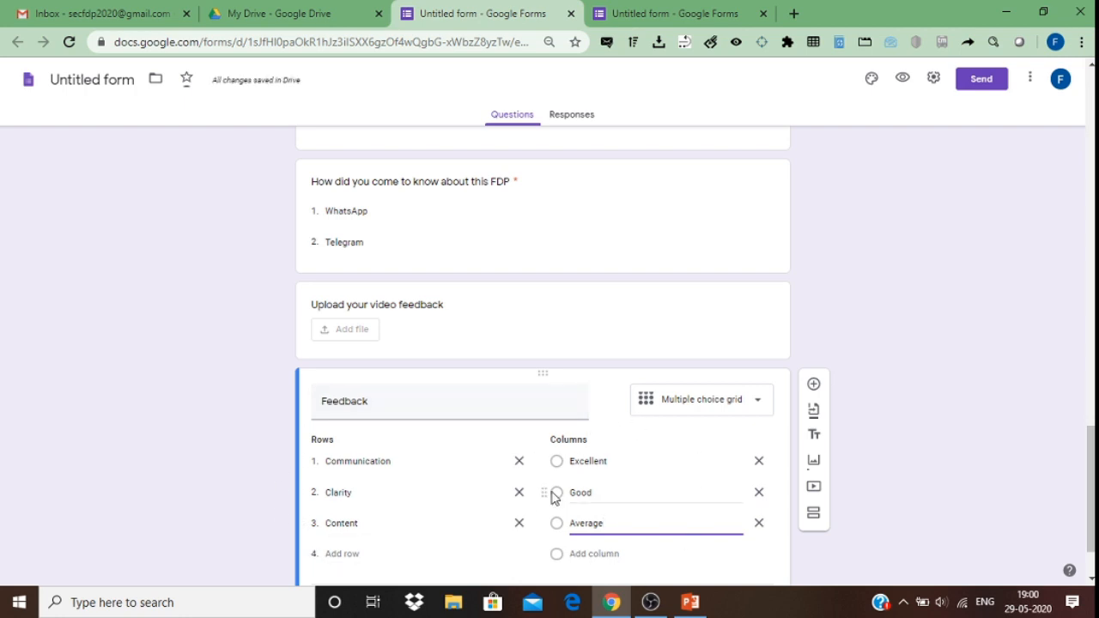
{"action": "left_click", "coordinate": [814, 387]}
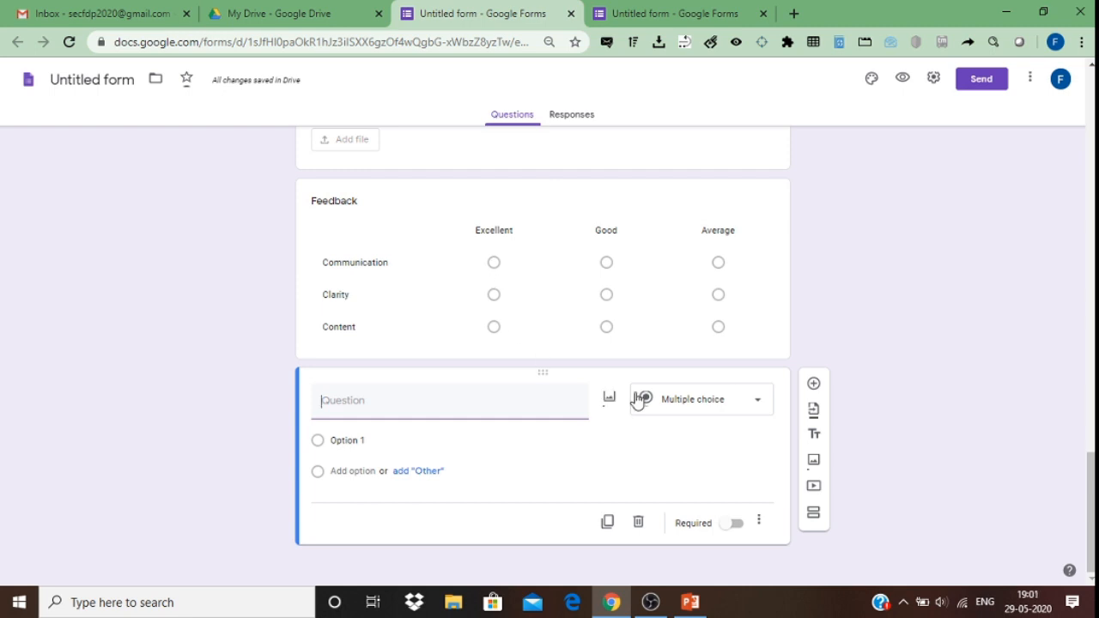
{"action": "left_click", "coordinate": [725, 412]}
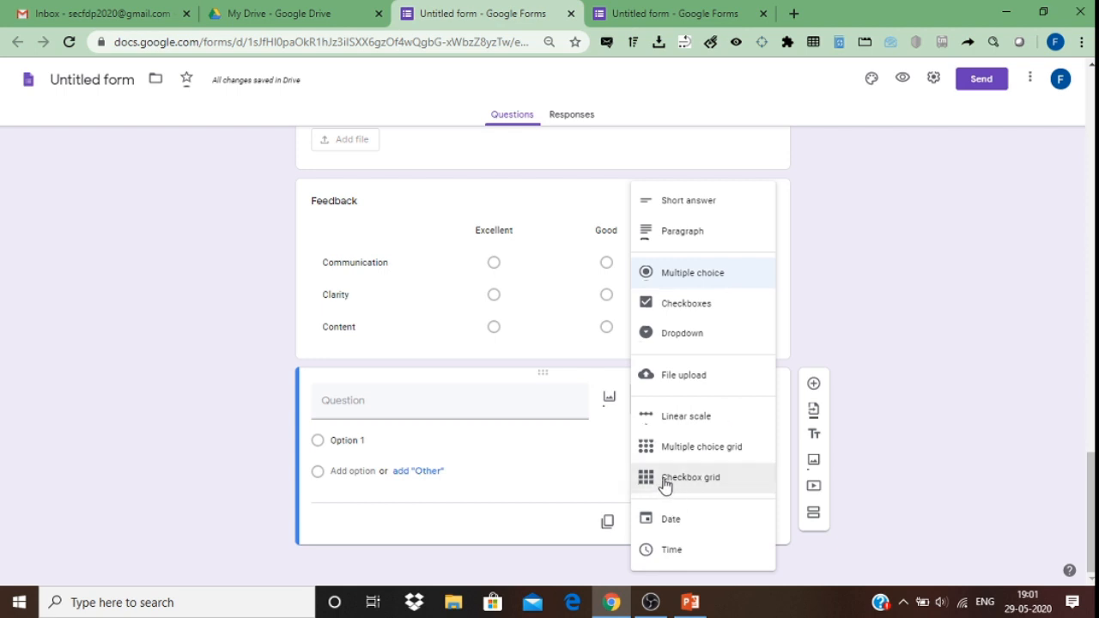
{"action": "left_click", "coordinate": [866, 484]}
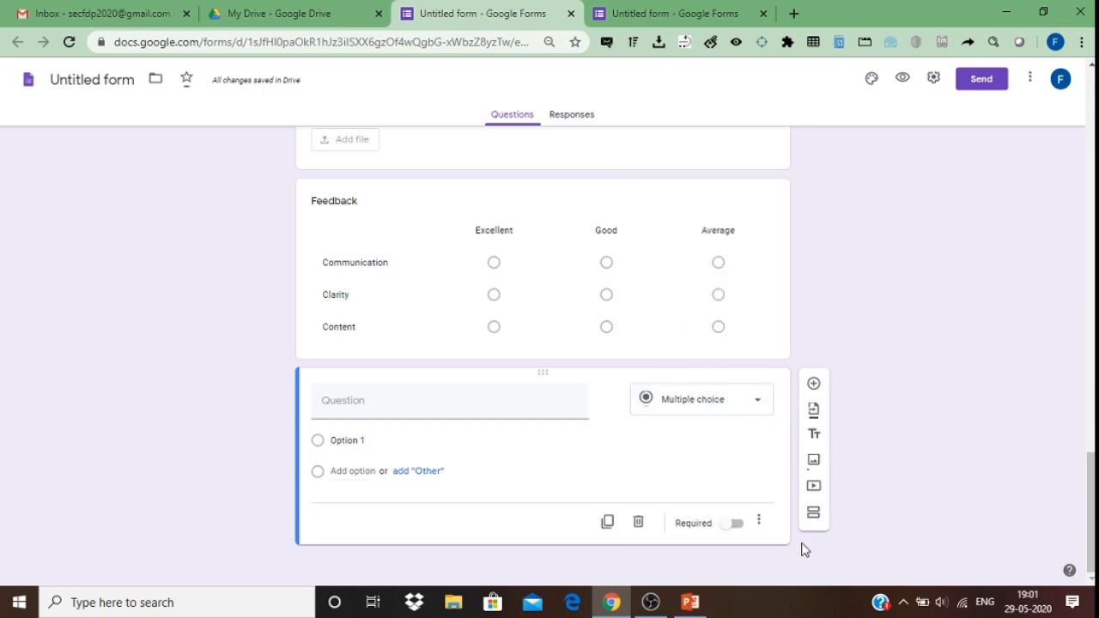
{"action": "left_click_drag", "start_coordinate": [1091, 513], "coordinate": [1091, 136]}
{"action": "left_click", "coordinate": [640, 527]}
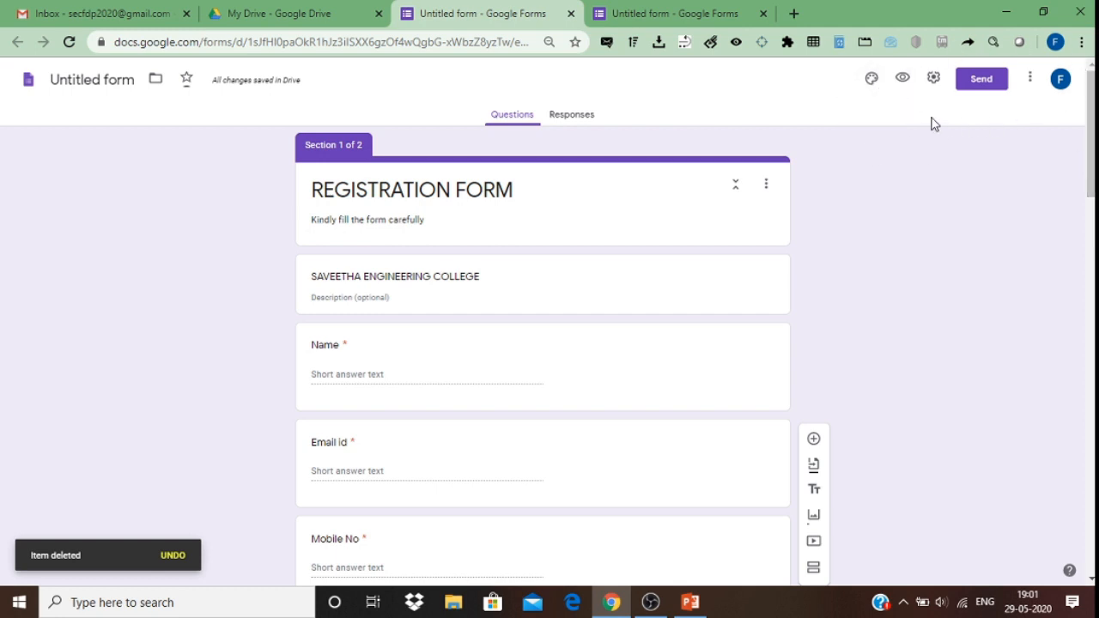
Set the form's theme color to orange and its background to the third, darkest orange shade.
{"action": "left_click", "coordinate": [872, 79]}
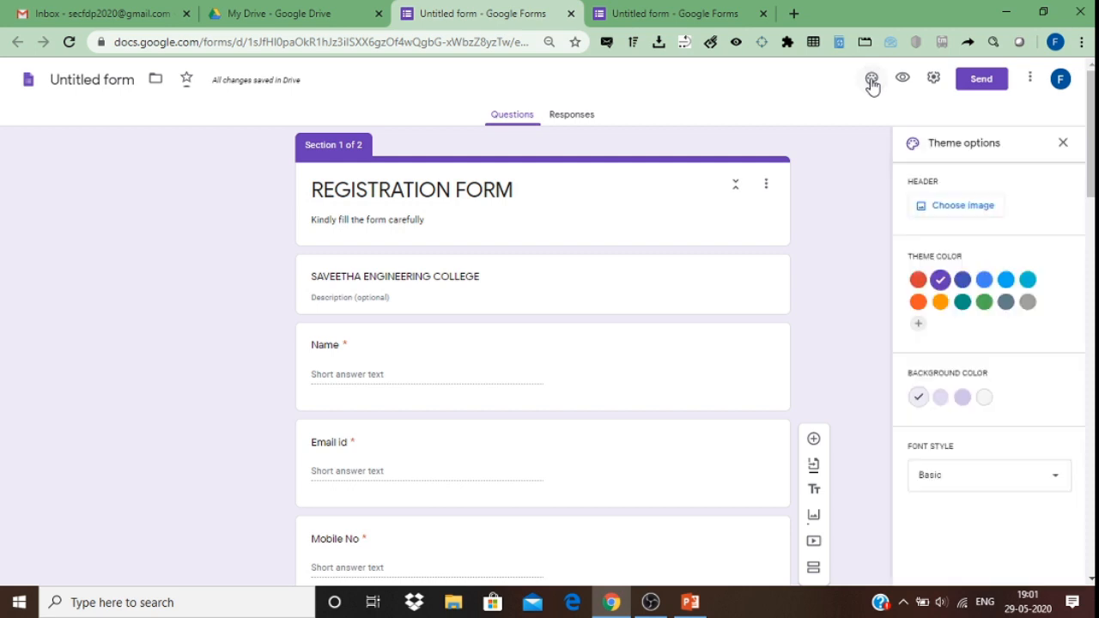
{"action": "left_click", "coordinate": [942, 302]}
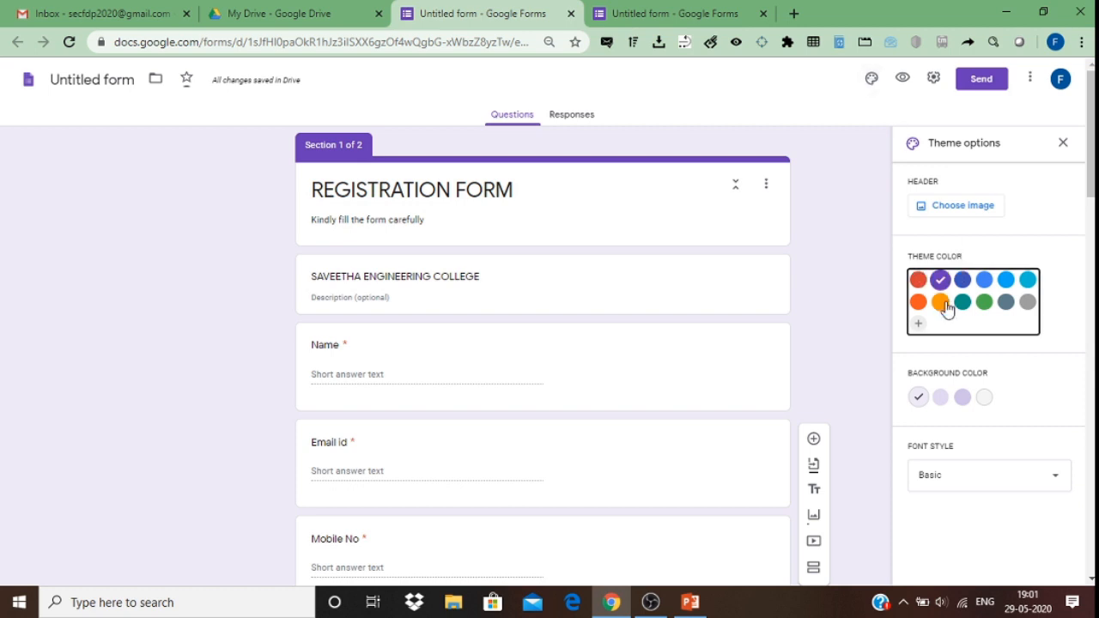
{"action": "left_click", "coordinate": [962, 396]}
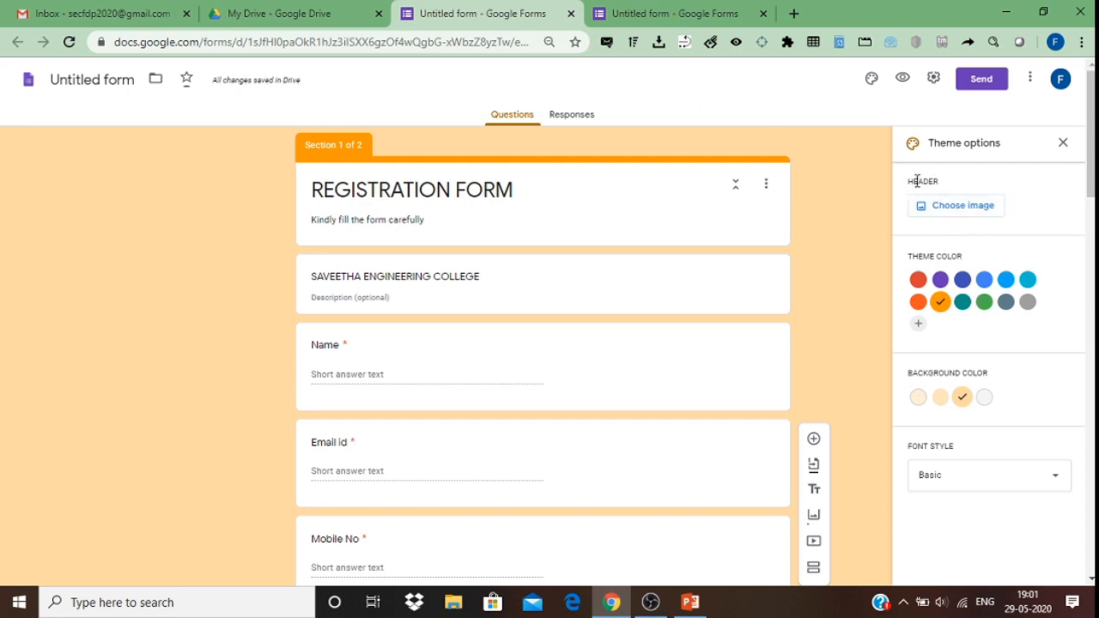
Insert the basketball player image from the Work and School themes as the form's header.
{"action": "left_click", "coordinate": [950, 217]}
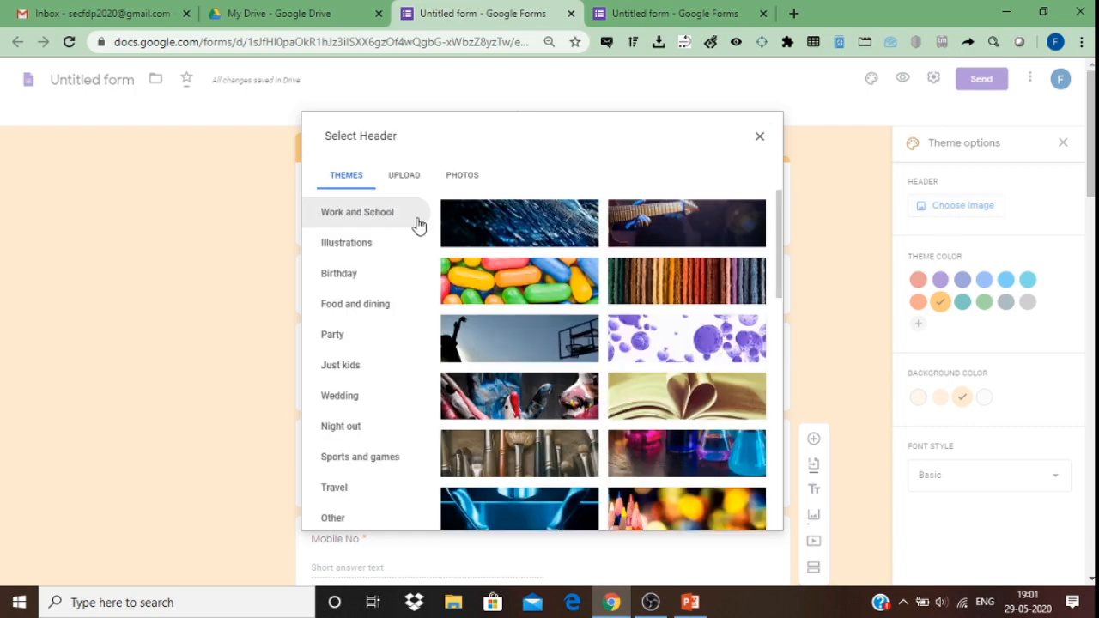
{"action": "scroll", "coordinate": [782, 258], "scroll_direction": "down", "scroll_amount": 1}
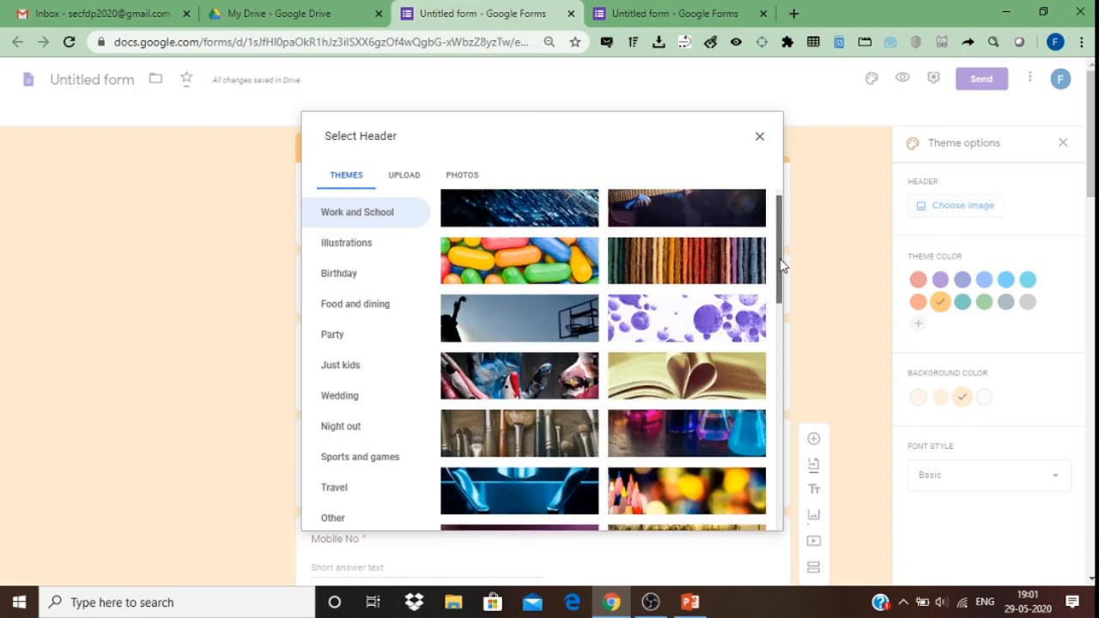
{"action": "left_click_drag", "start_coordinate": [781, 266], "coordinate": [773, 478]}
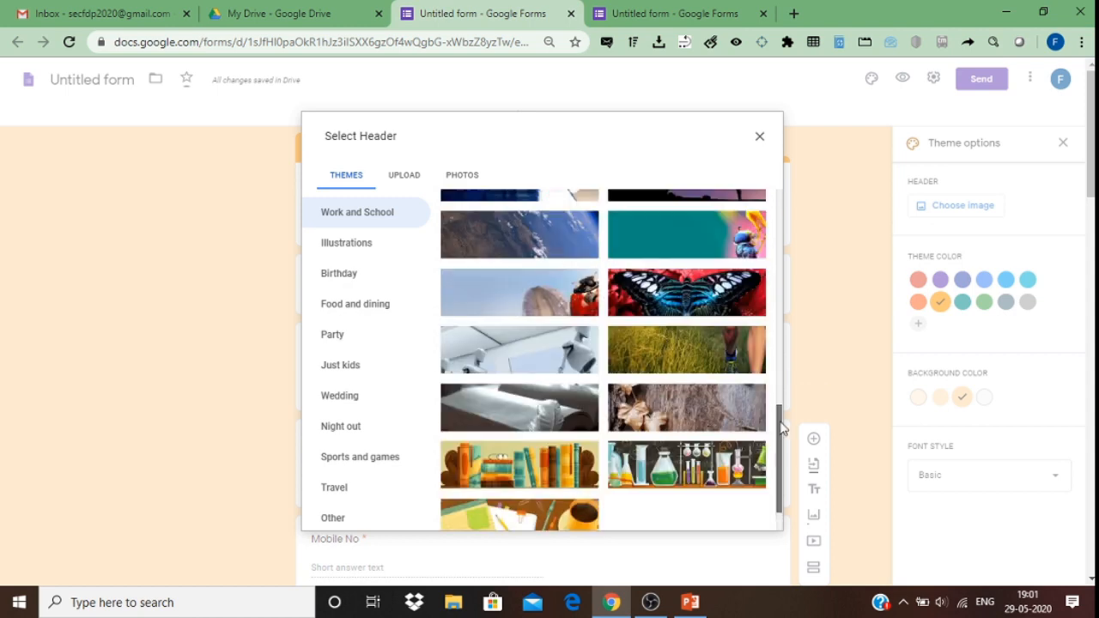
{"action": "left_click_drag", "start_coordinate": [781, 430], "coordinate": [788, 206]}
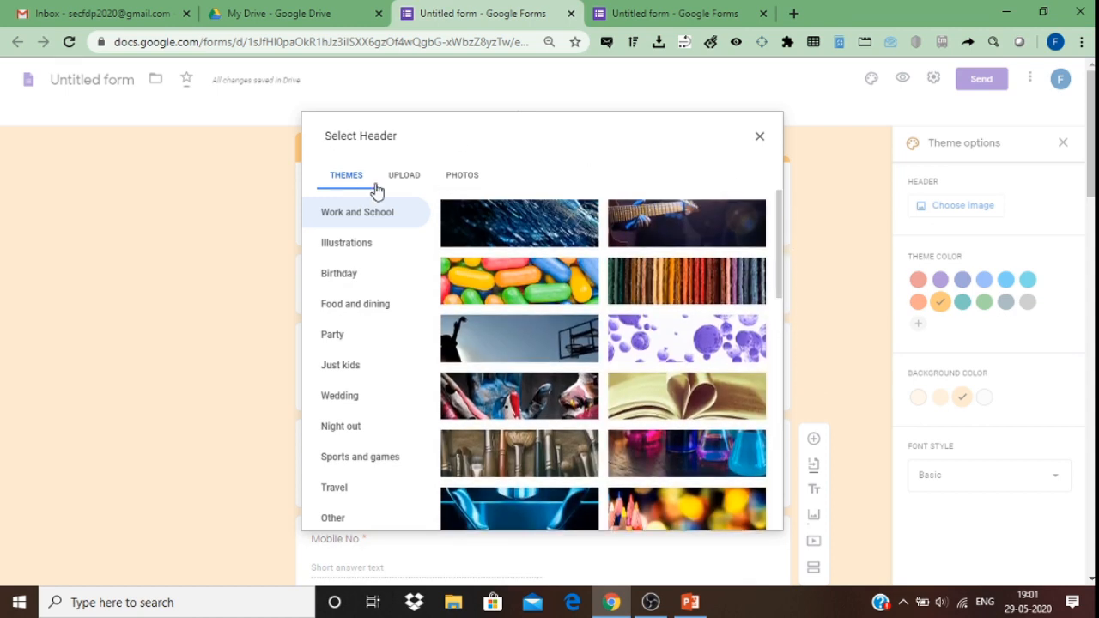
{"action": "left_click", "coordinate": [404, 180]}
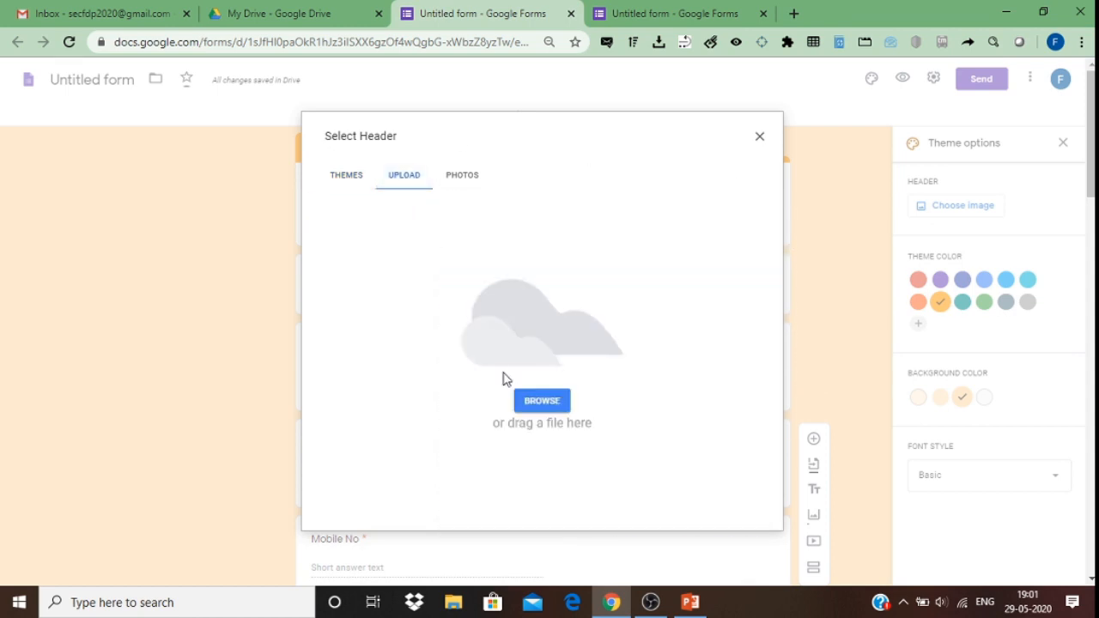
{"action": "left_click", "coordinate": [347, 180]}
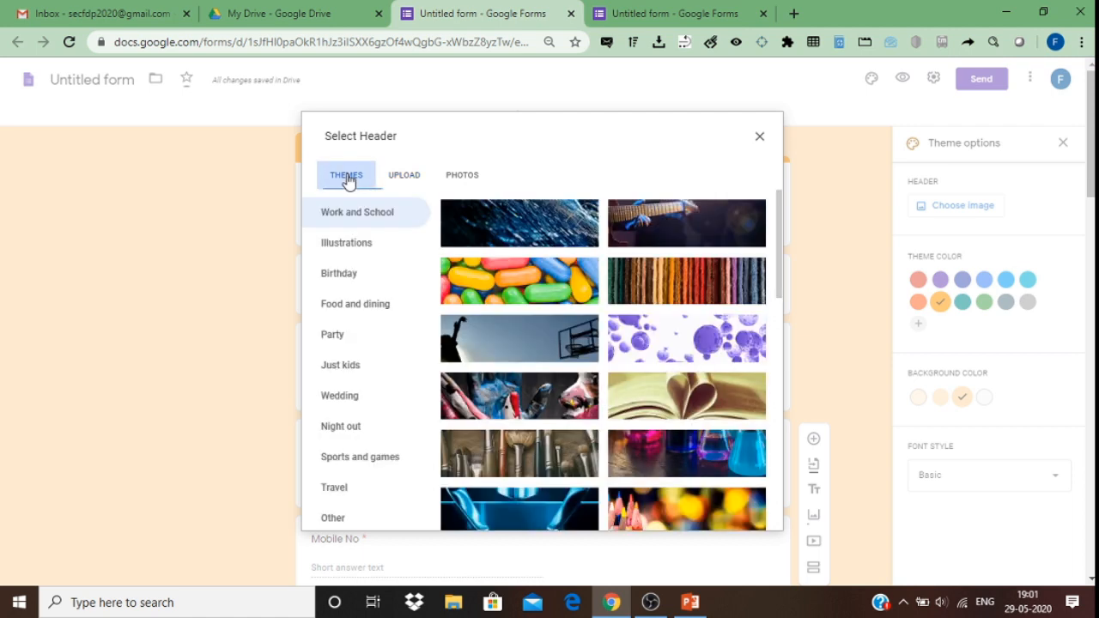
{"action": "left_click", "coordinate": [574, 344]}
{"action": "left_click", "coordinate": [742, 520]}
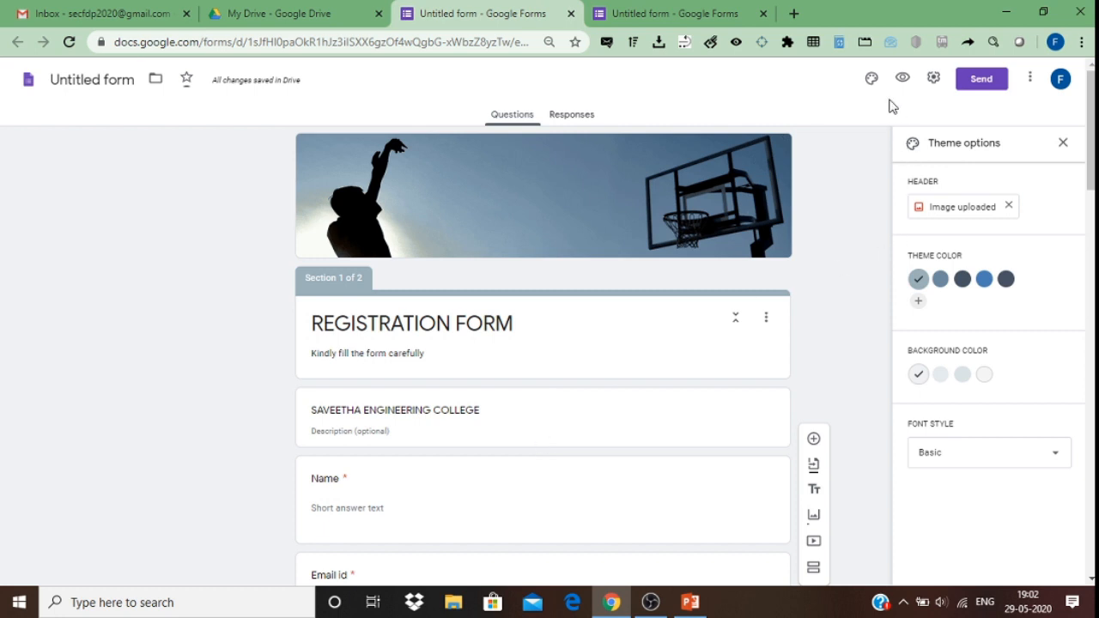
Try the Decorative and Playful font styles on the form and return it to Basic.
{"action": "left_click", "coordinate": [947, 463]}
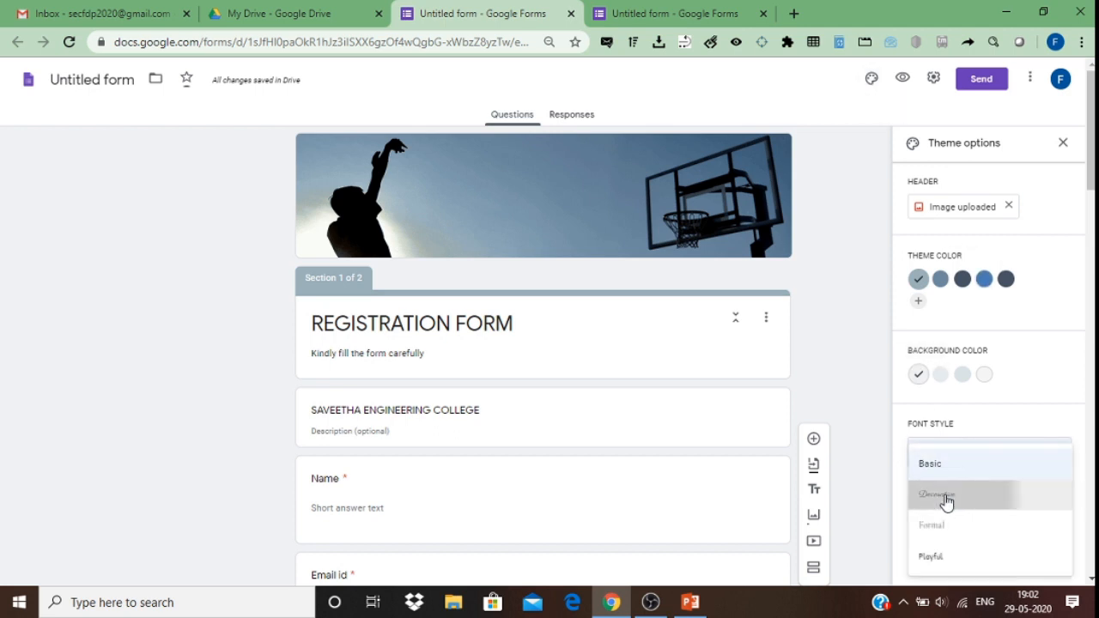
{"action": "left_click", "coordinate": [945, 500]}
{"action": "left_click", "coordinate": [949, 465]}
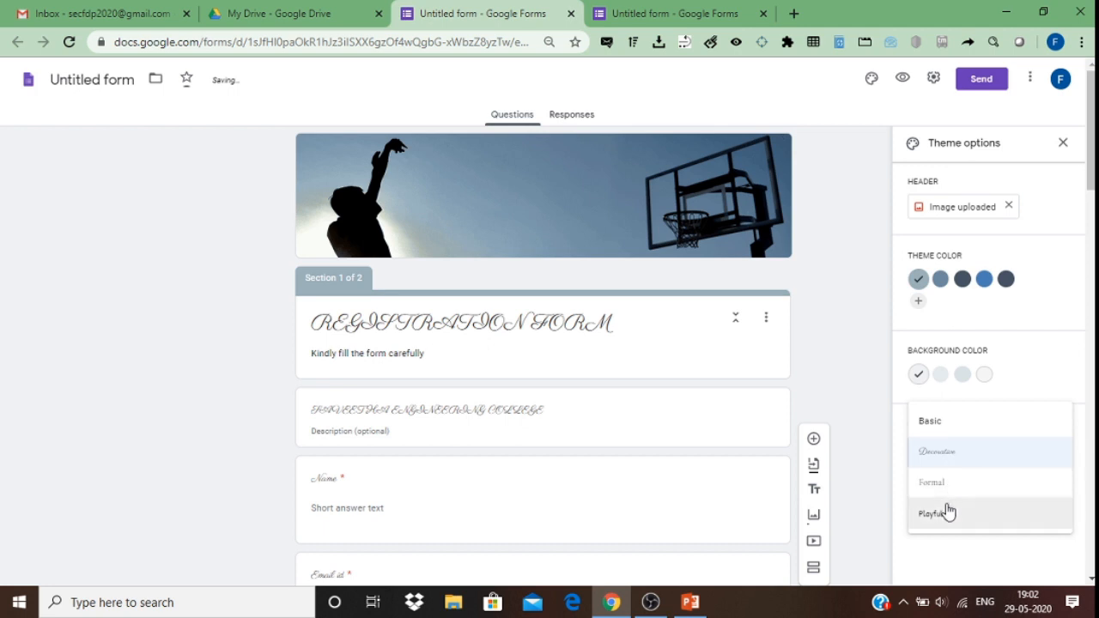
{"action": "left_click", "coordinate": [948, 512]}
{"action": "left_click", "coordinate": [945, 456]}
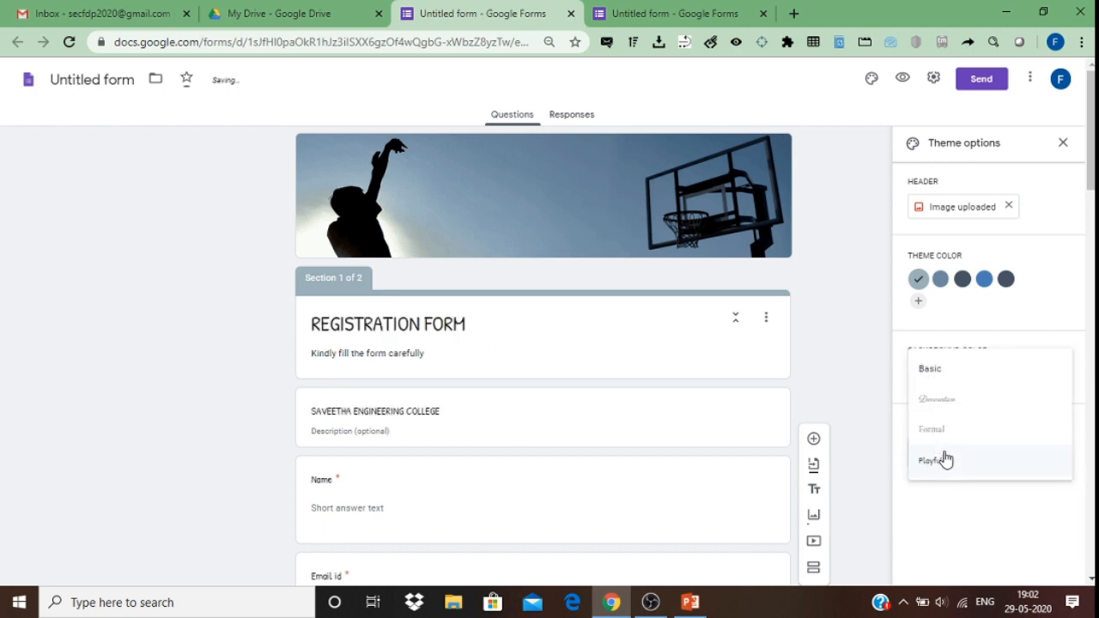
{"action": "left_click", "coordinate": [940, 387]}
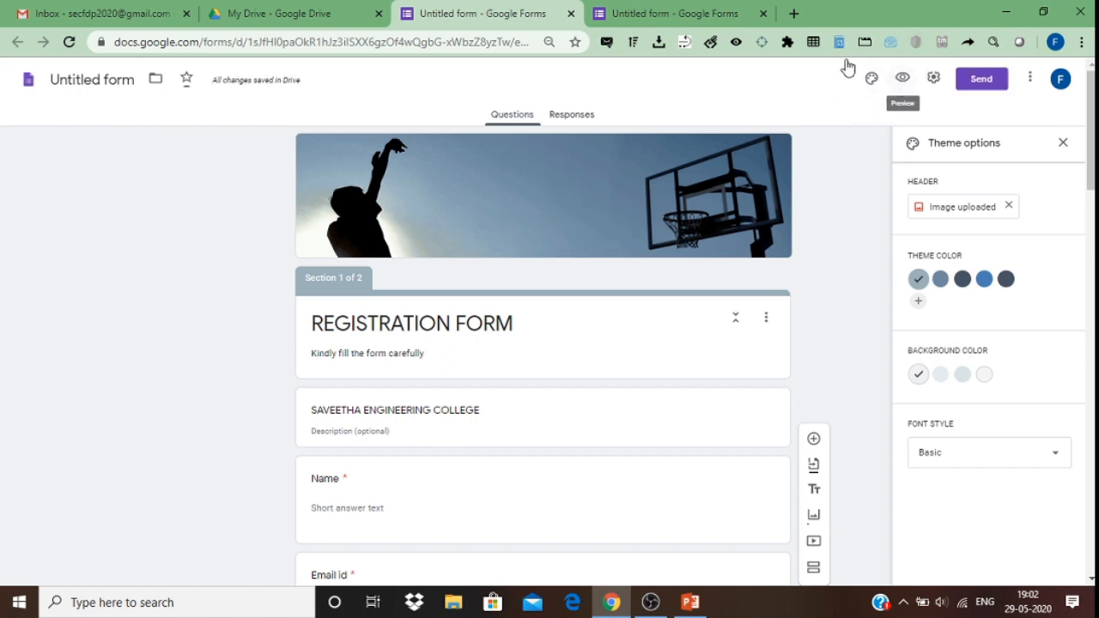
Close the other untitled form's tab and preview the registration form down to the end of its first section.
{"action": "left_click", "coordinate": [763, 13]}
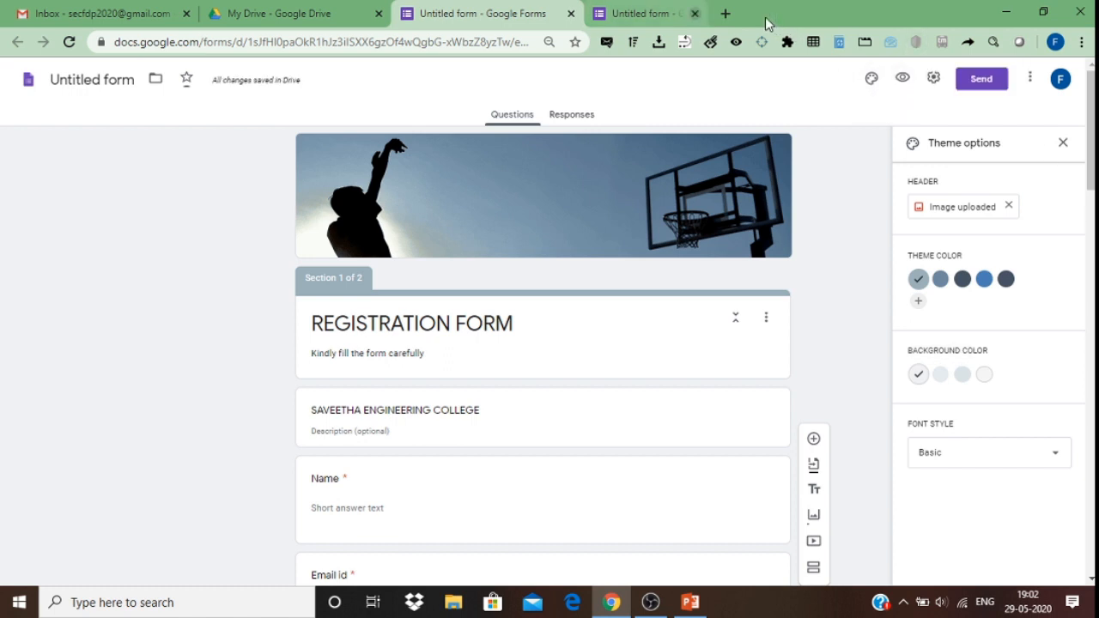
{"action": "left_click", "coordinate": [904, 79]}
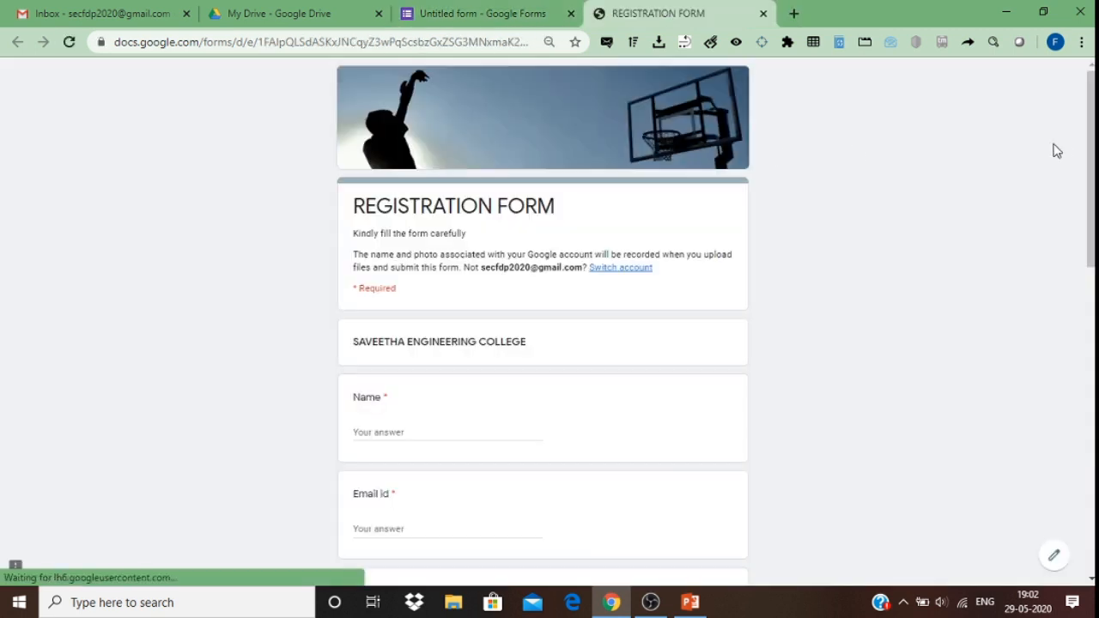
{"action": "scroll", "coordinate": [1056, 149], "scroll_direction": "down", "scroll_amount": 1}
{"action": "scroll", "coordinate": [543, 323], "scroll_direction": "down", "scroll_amount": 3}
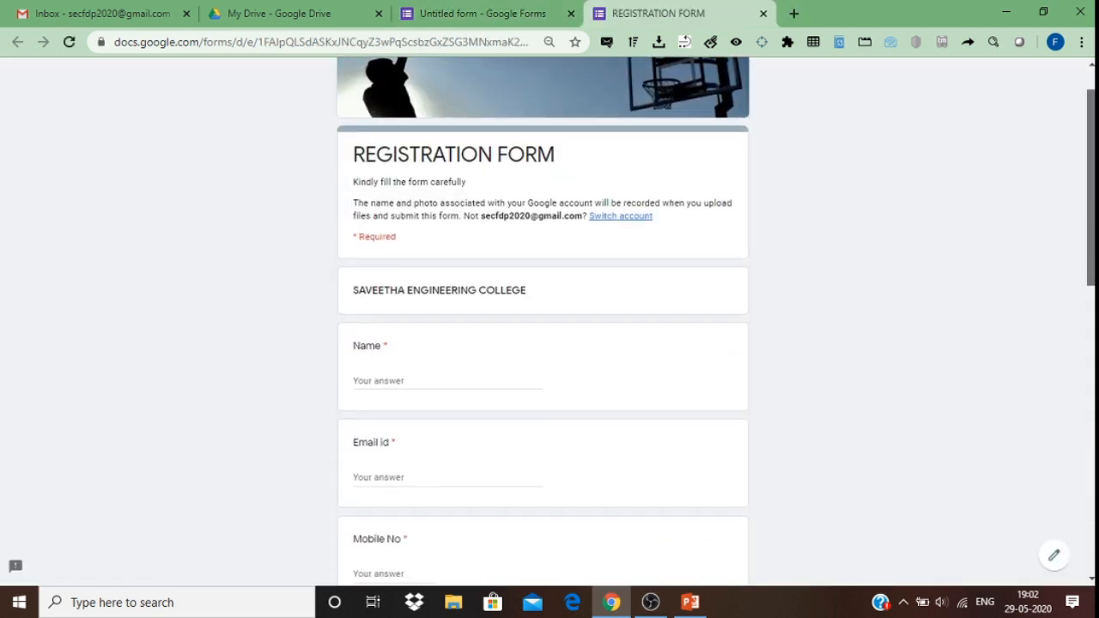
{"action": "scroll", "coordinate": [543, 323], "scroll_direction": "down", "scroll_amount": 6}
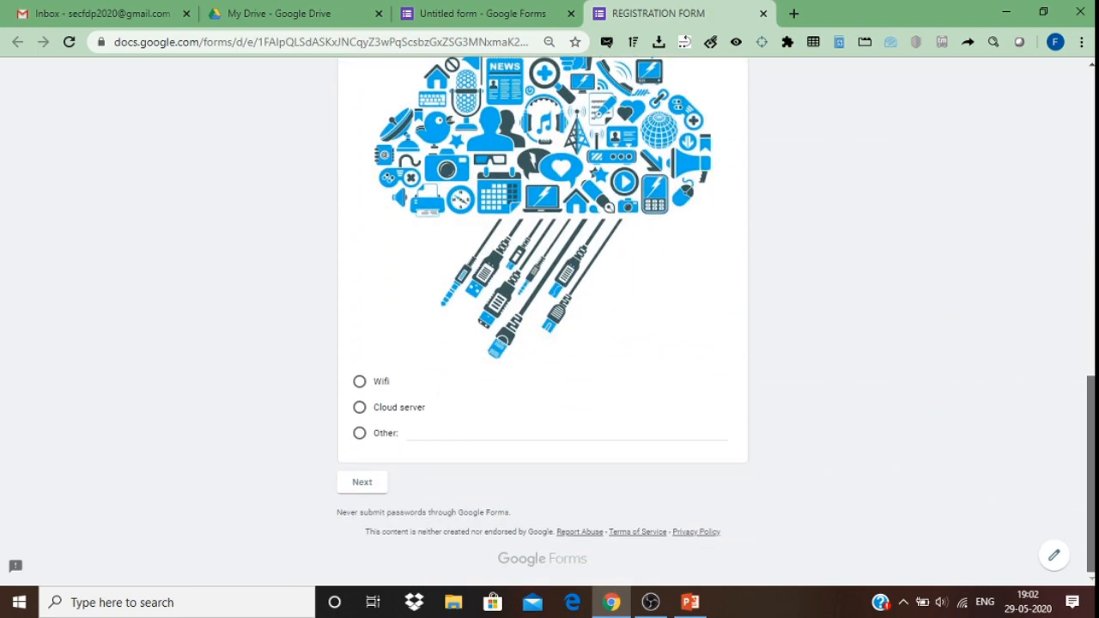
Review the previewed registration form's first section from the image question back to its header, and close the preview.
{"action": "scroll", "coordinate": [544, 323], "scroll_direction": "up", "scroll_amount": 10}
{"action": "scroll", "coordinate": [544, 323], "scroll_direction": "down", "scroll_amount": 7}
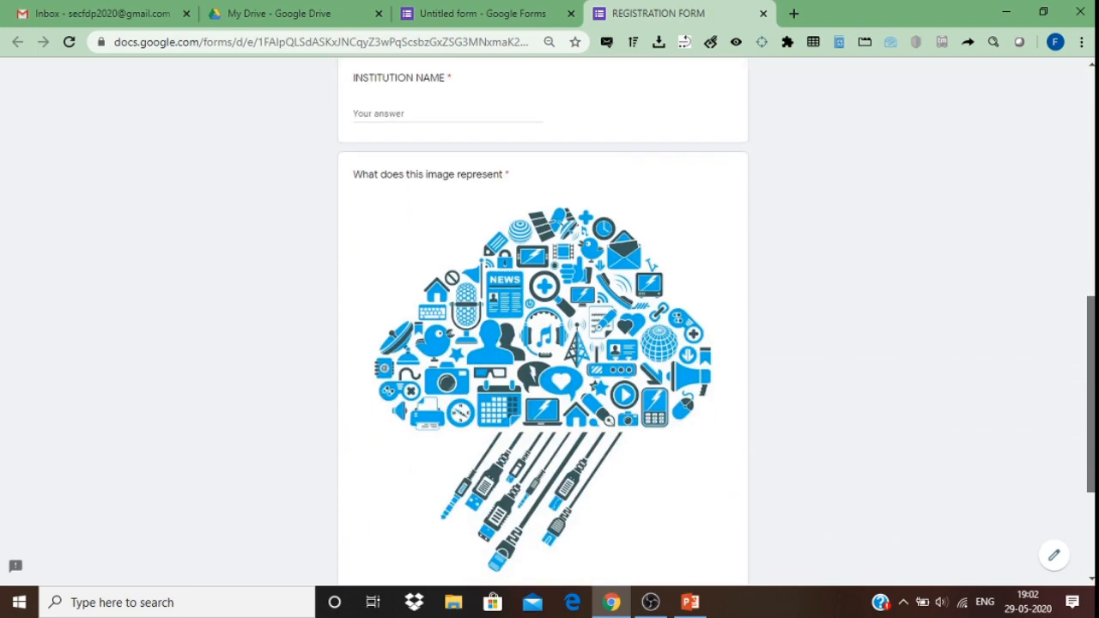
{"action": "left_click_drag", "start_coordinate": [1093, 376], "coordinate": [1094, 456]}
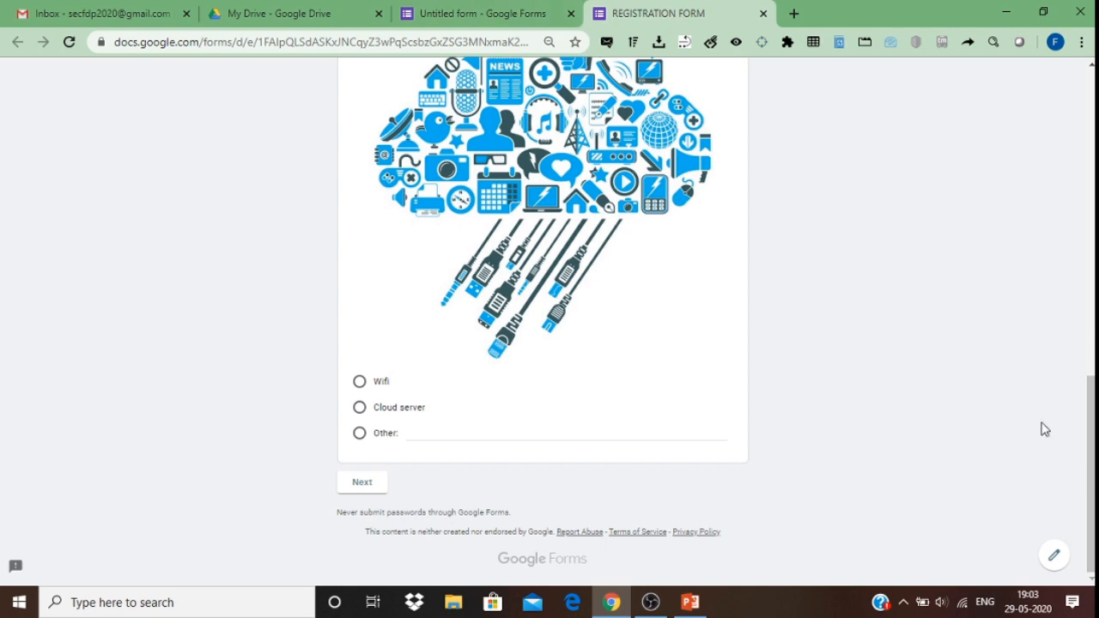
{"action": "left_click_drag", "start_coordinate": [1091, 429], "coordinate": [1091, 111]}
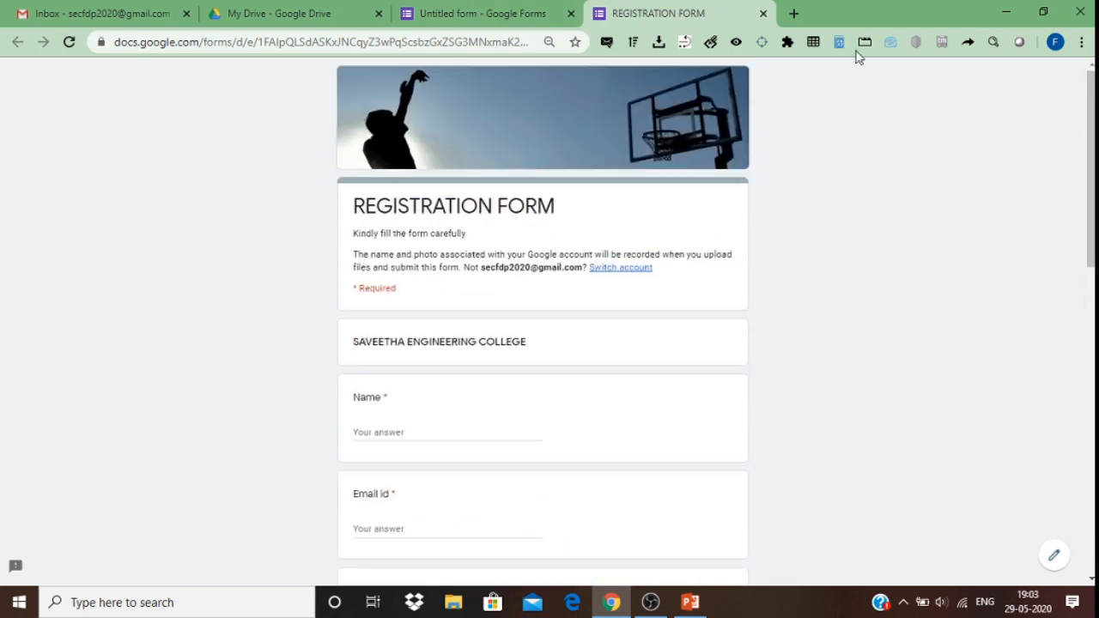
{"action": "left_click", "coordinate": [763, 14]}
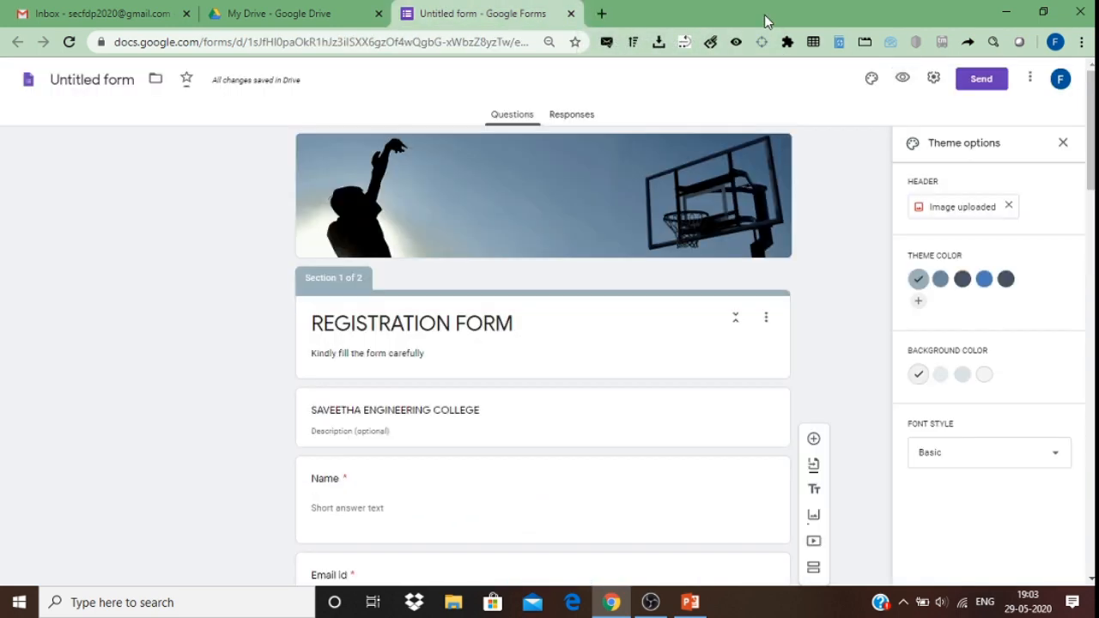
In the form's general settings, limit respondents to 1 response and allow editing after submission.
{"action": "left_click", "coordinate": [934, 79]}
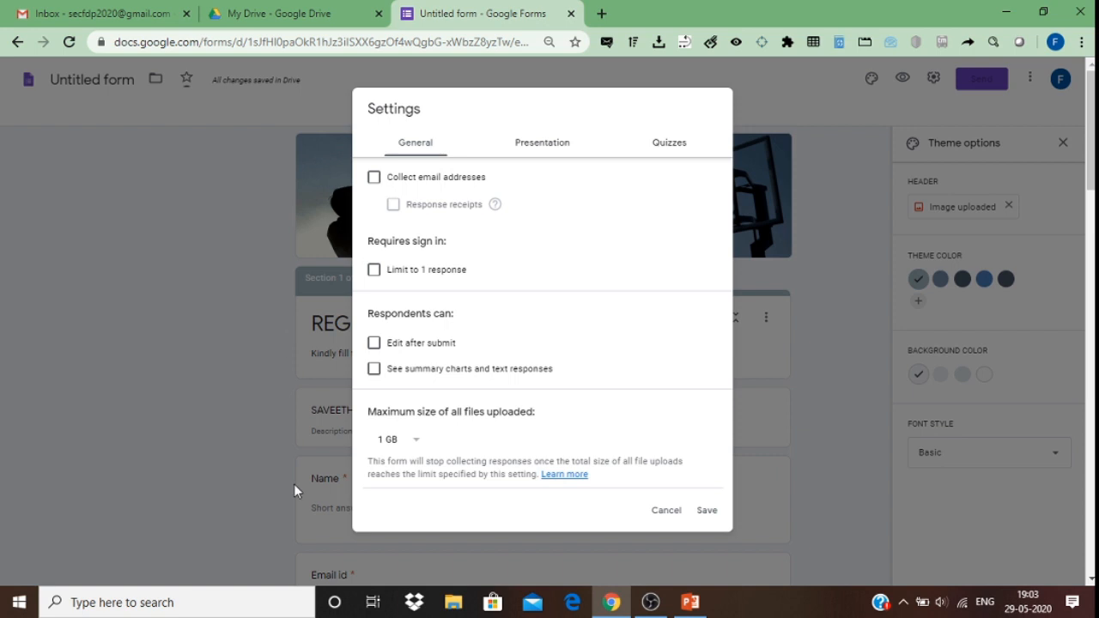
{"action": "left_click", "coordinate": [375, 271]}
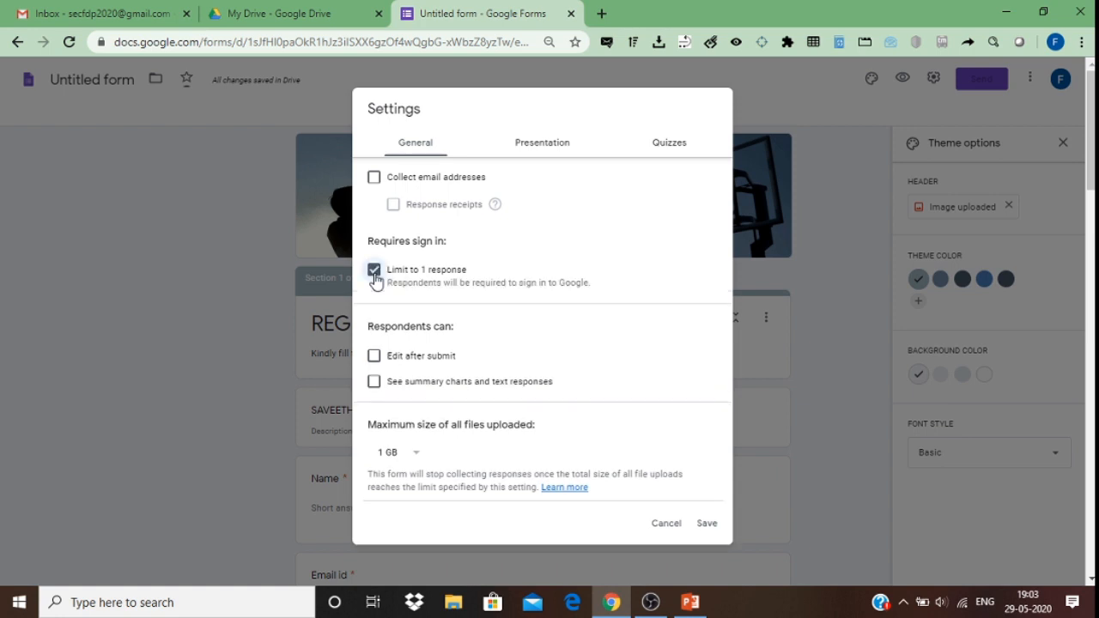
{"action": "left_click", "coordinate": [376, 359]}
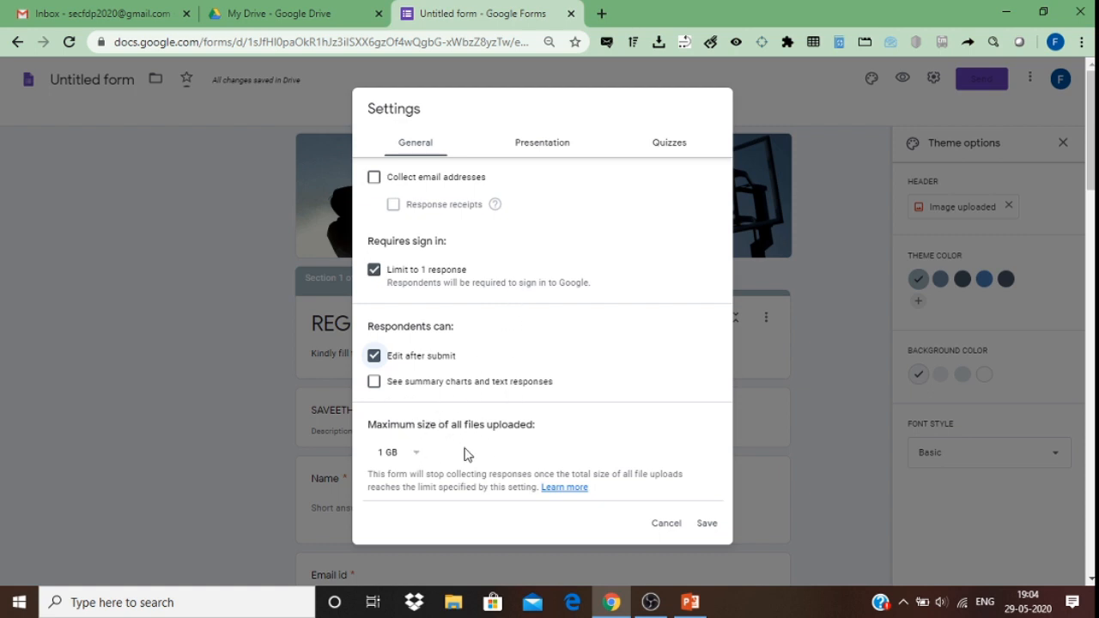
Try a 10 GB maximum size for all files uploaded and return it to 1 GB.
{"action": "left_click", "coordinate": [419, 455]}
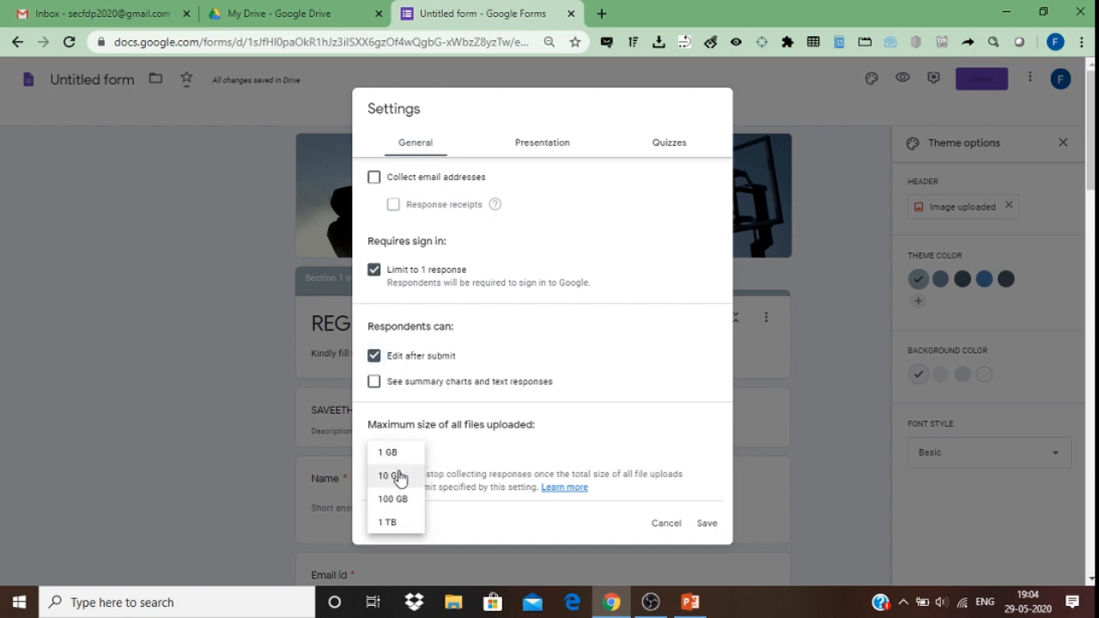
{"action": "left_click", "coordinate": [394, 476]}
{"action": "left_click", "coordinate": [396, 462]}
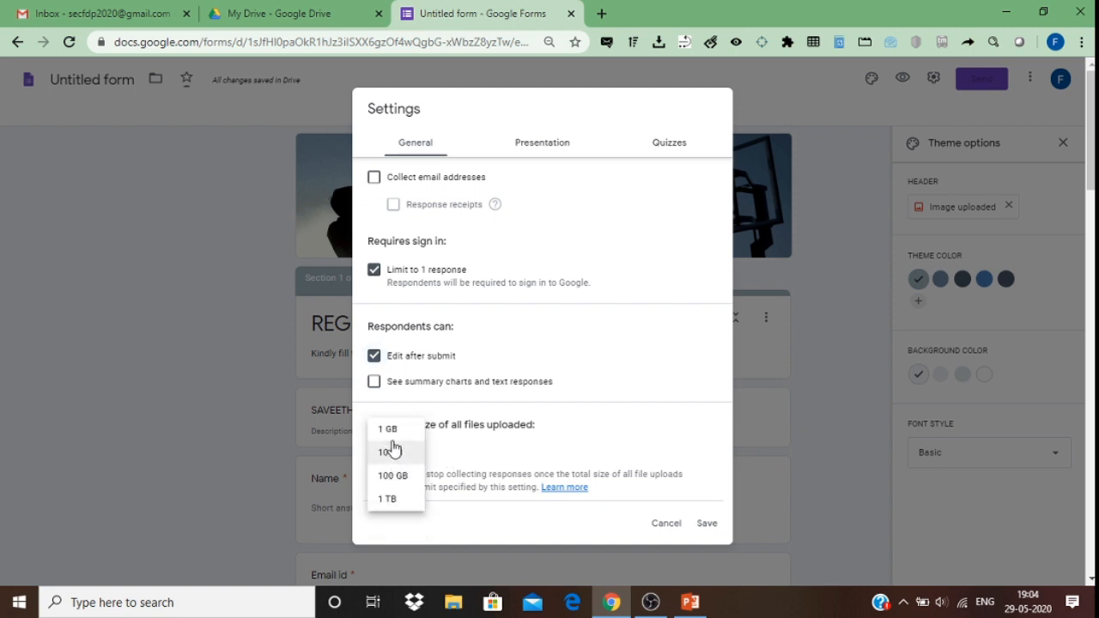
{"action": "left_click", "coordinate": [391, 435]}
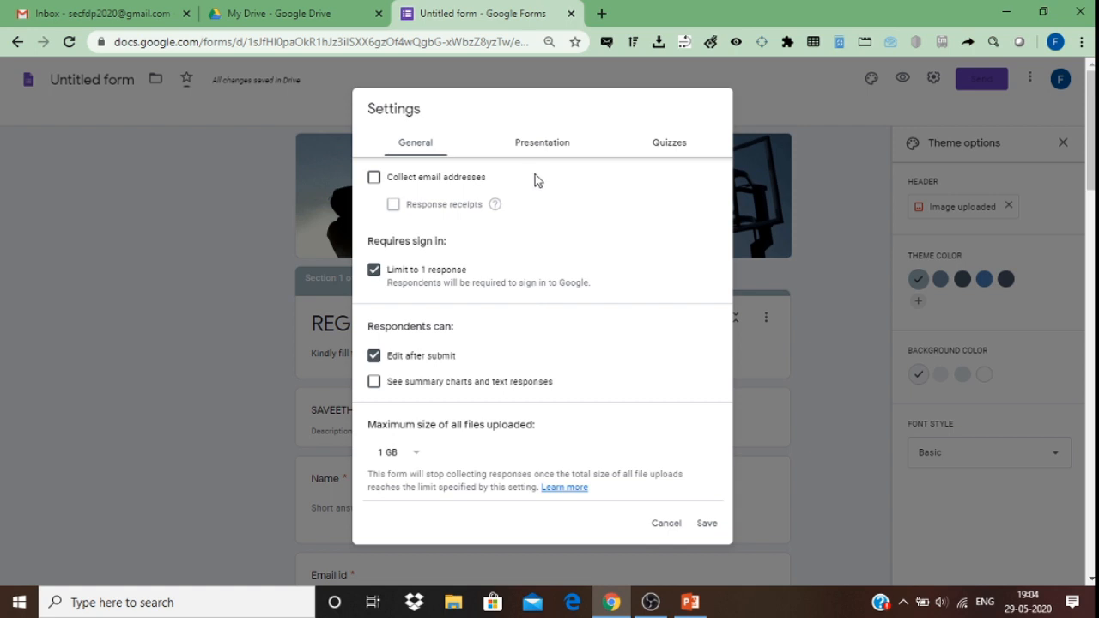
Set the form's confirmation message to "Thanks for the response", leaving question shuffling off, and save the settings.
{"action": "left_click", "coordinate": [543, 144]}
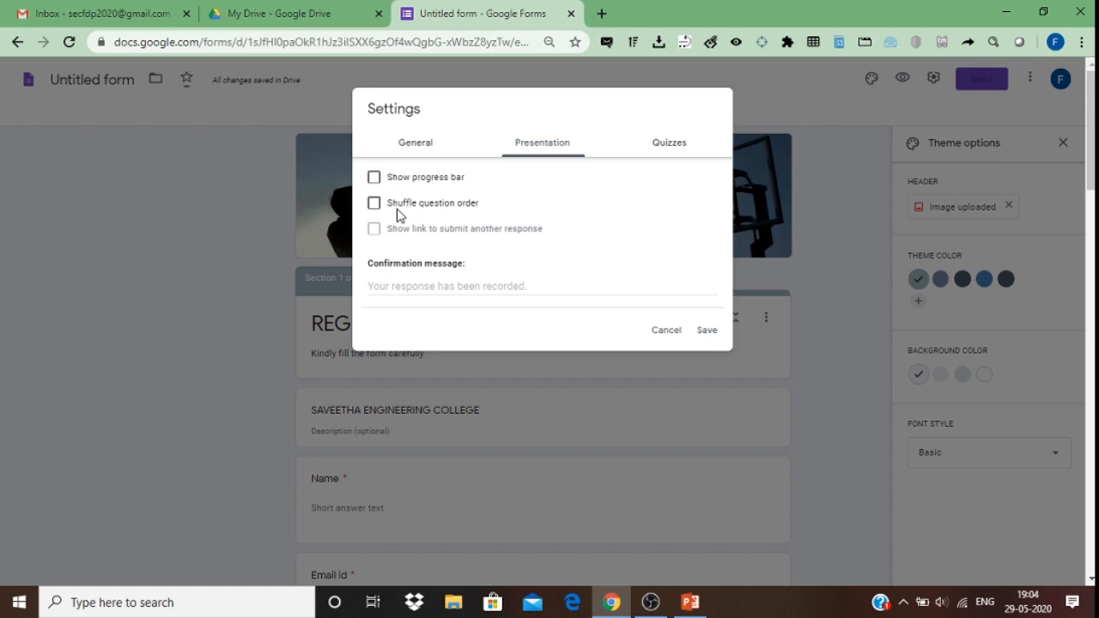
{"action": "left_click", "coordinate": [373, 205]}
{"action": "left_click", "coordinate": [374, 204]}
{"action": "left_click", "coordinate": [407, 286]}
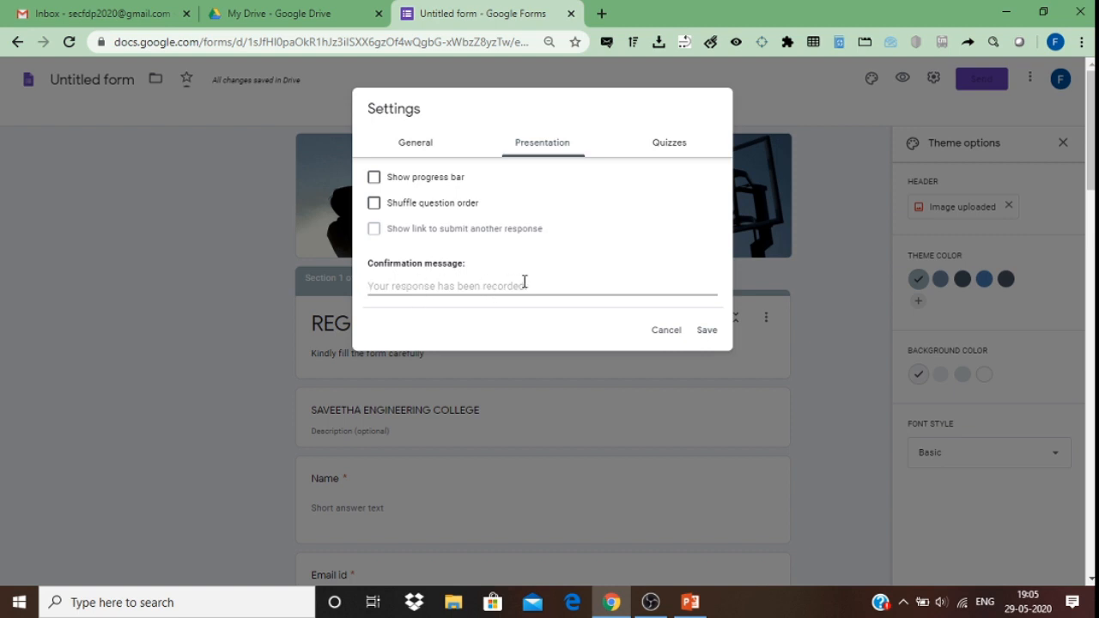
{"action": "type", "text": "Thanks "}
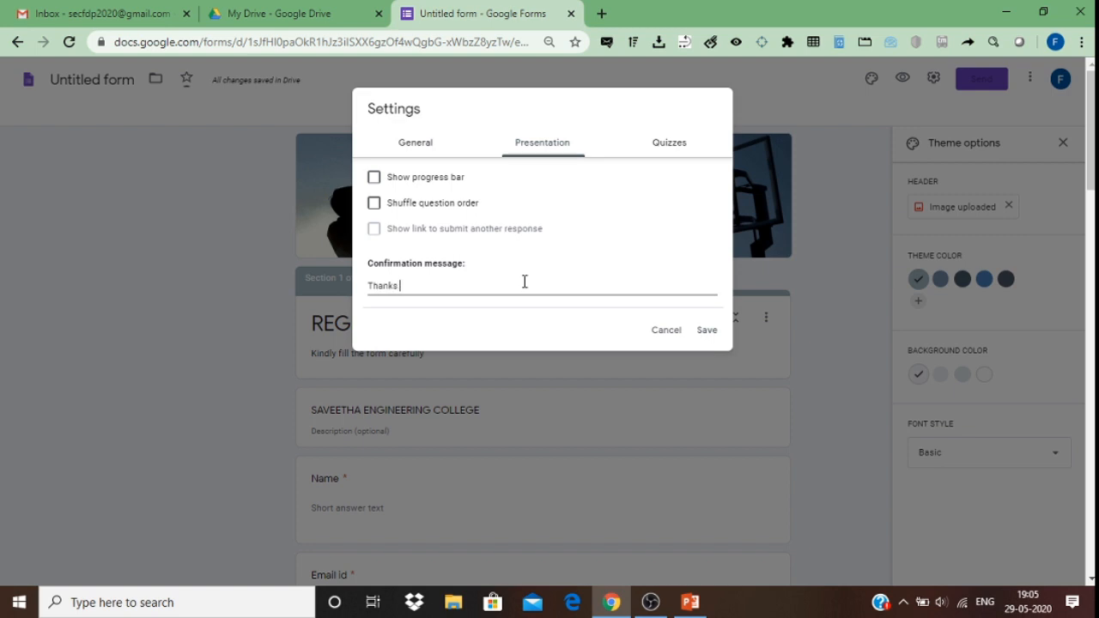
{"action": "type", "text": "for the respin"}
{"action": "key", "text": "BackSpace"}
{"action": "key", "text": "BackSpace"}
{"action": "type", "text": "onse"}
{"action": "left_click", "coordinate": [705, 332]}
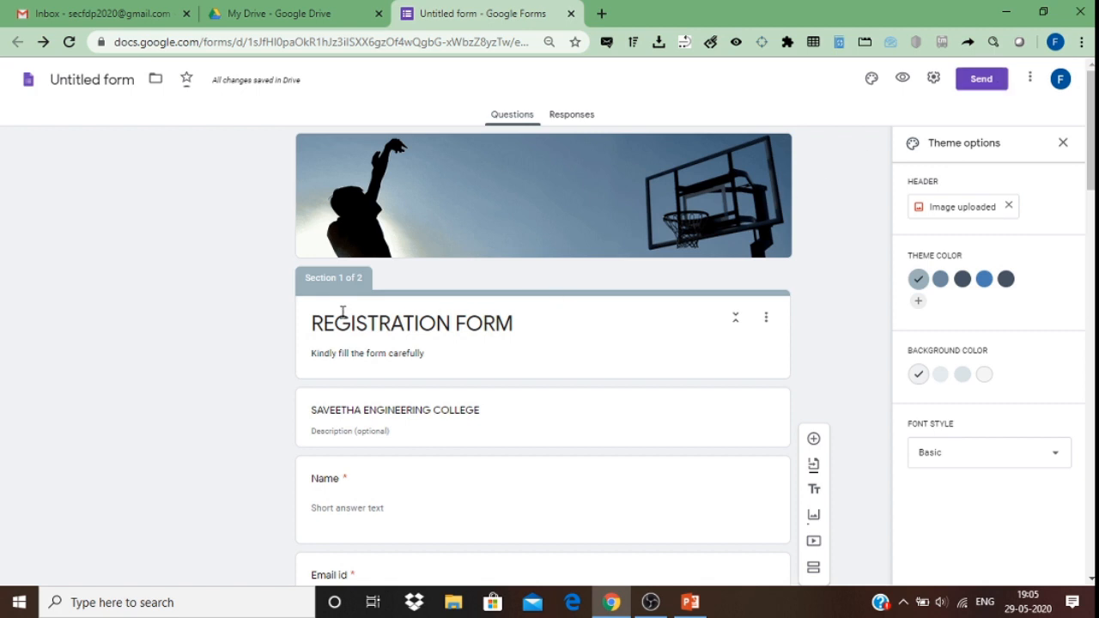
Name the form file REGISTRATION FORM and set section 1 to go to section 2 (FEEDBACK) when completed.
{"action": "left_click", "coordinate": [110, 83]}
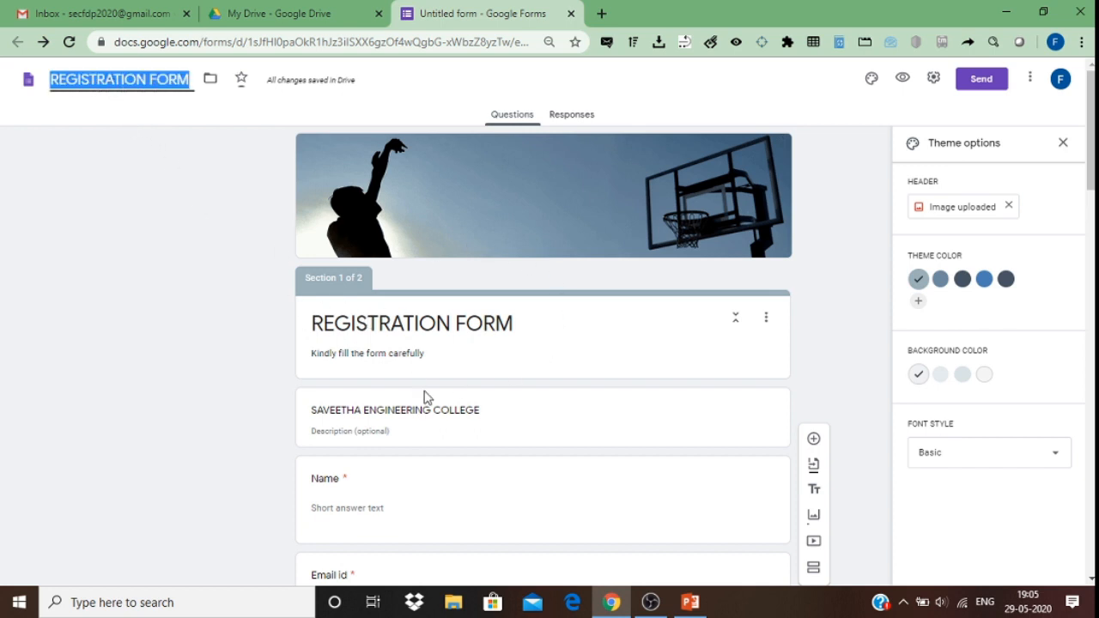
{"action": "left_click_drag", "start_coordinate": [1091, 96], "coordinate": [1091, 368]}
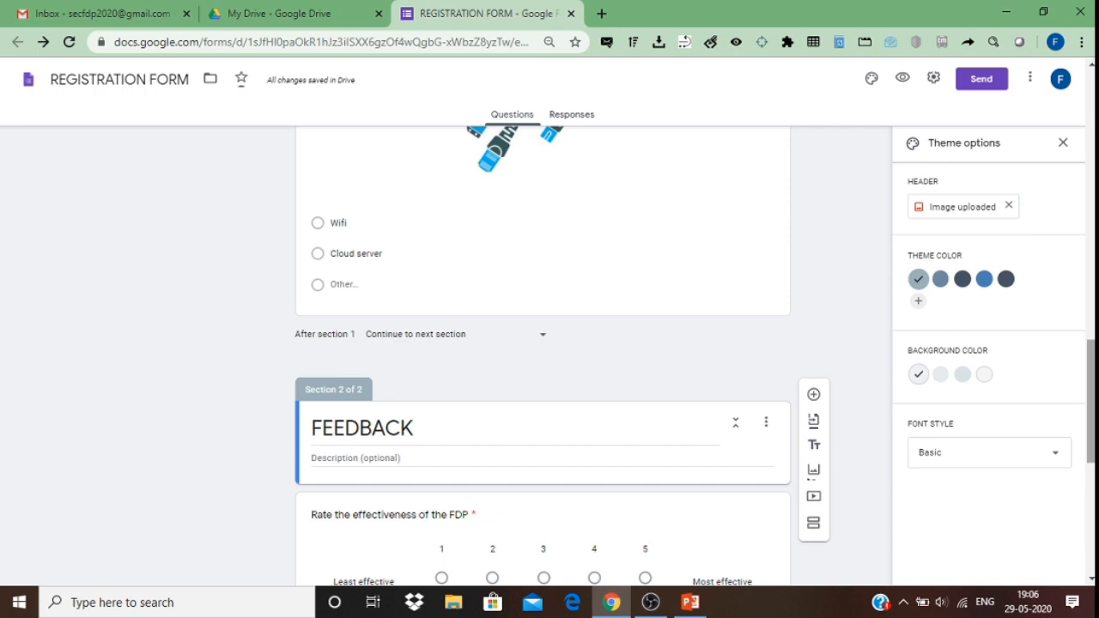
{"action": "scroll", "coordinate": [525, 287], "scroll_direction": "down", "scroll_amount": 3}
{"action": "scroll", "coordinate": [526, 288], "scroll_direction": "up", "scroll_amount": 3}
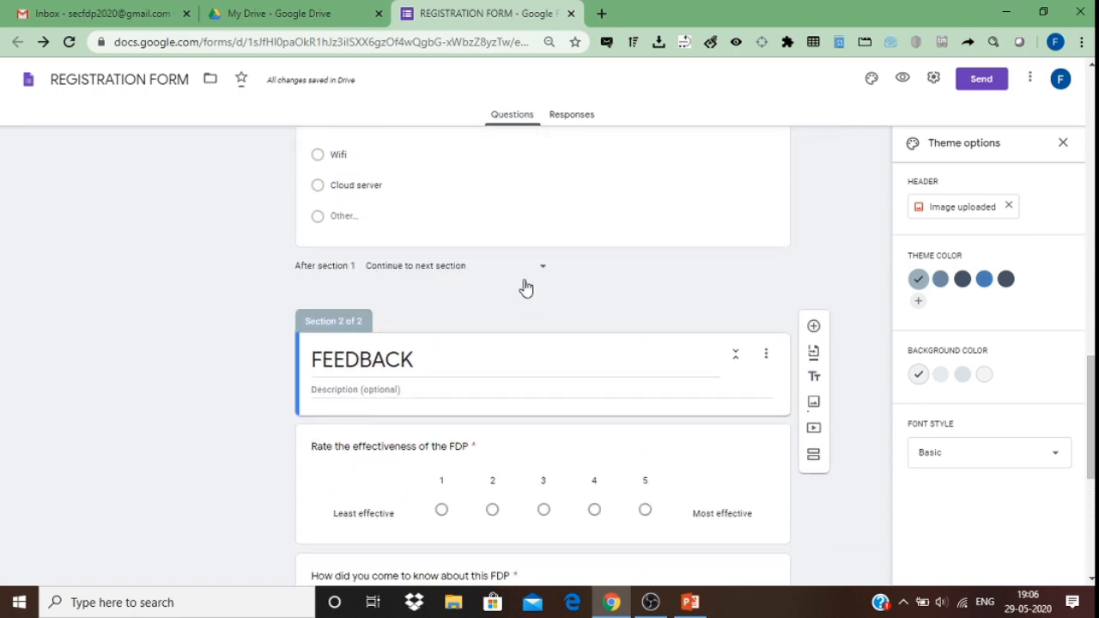
{"action": "left_click", "coordinate": [534, 271]}
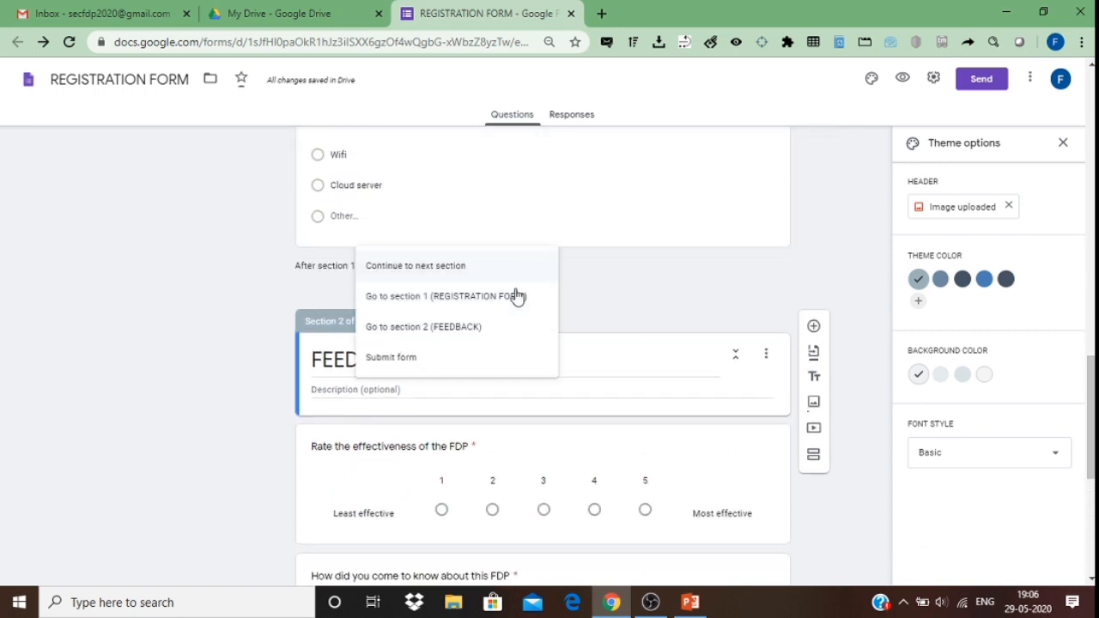
{"action": "left_click", "coordinate": [466, 327]}
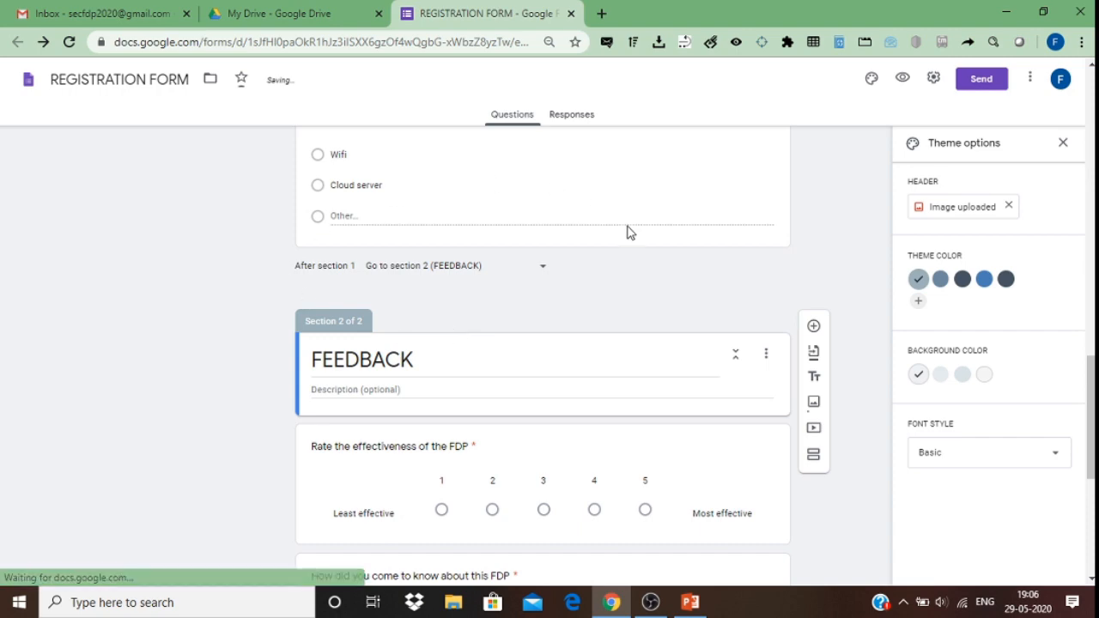
Look at the email sending option, then shorten the form's shareable link and copy it.
{"action": "left_click_drag", "start_coordinate": [1090, 416], "coordinate": [1091, 103]}
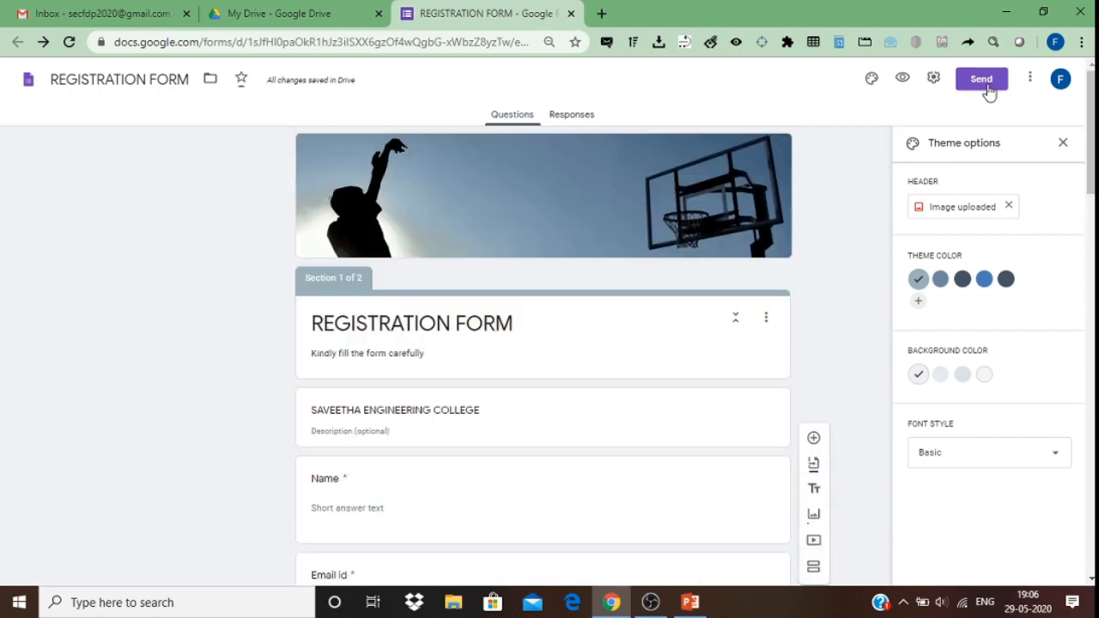
{"action": "left_click", "coordinate": [983, 80]}
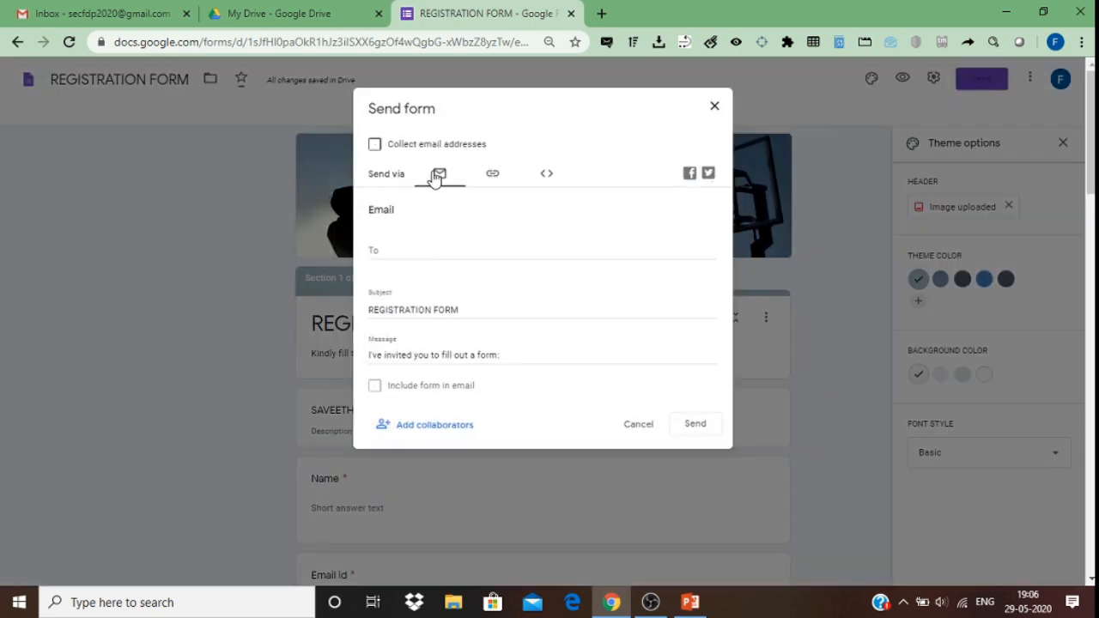
{"action": "left_click", "coordinate": [378, 254]}
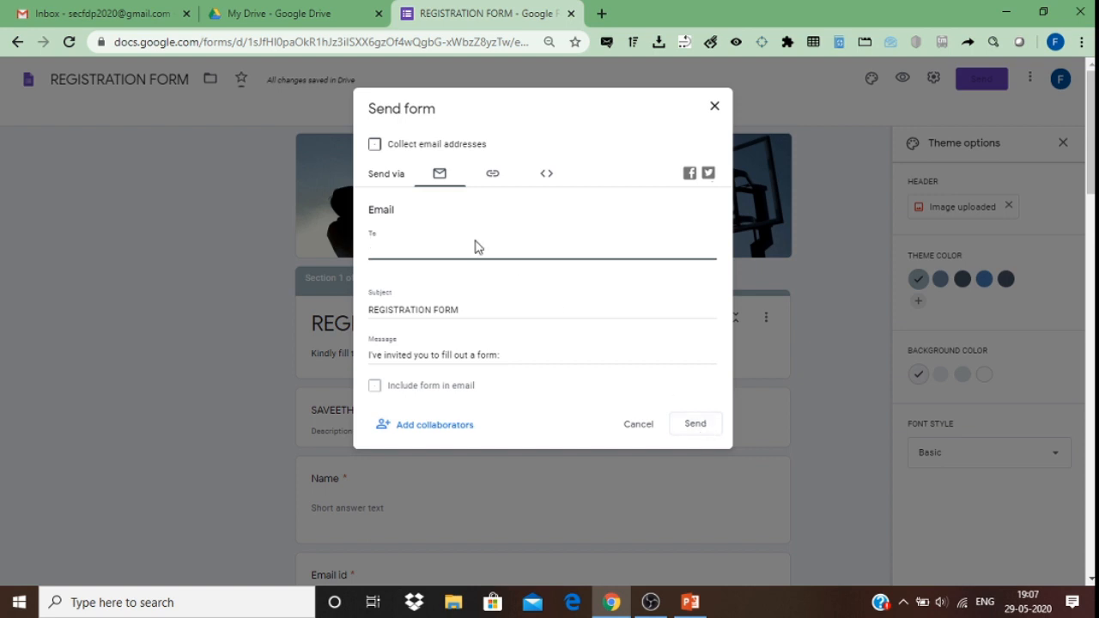
{"action": "left_click", "coordinate": [492, 172]}
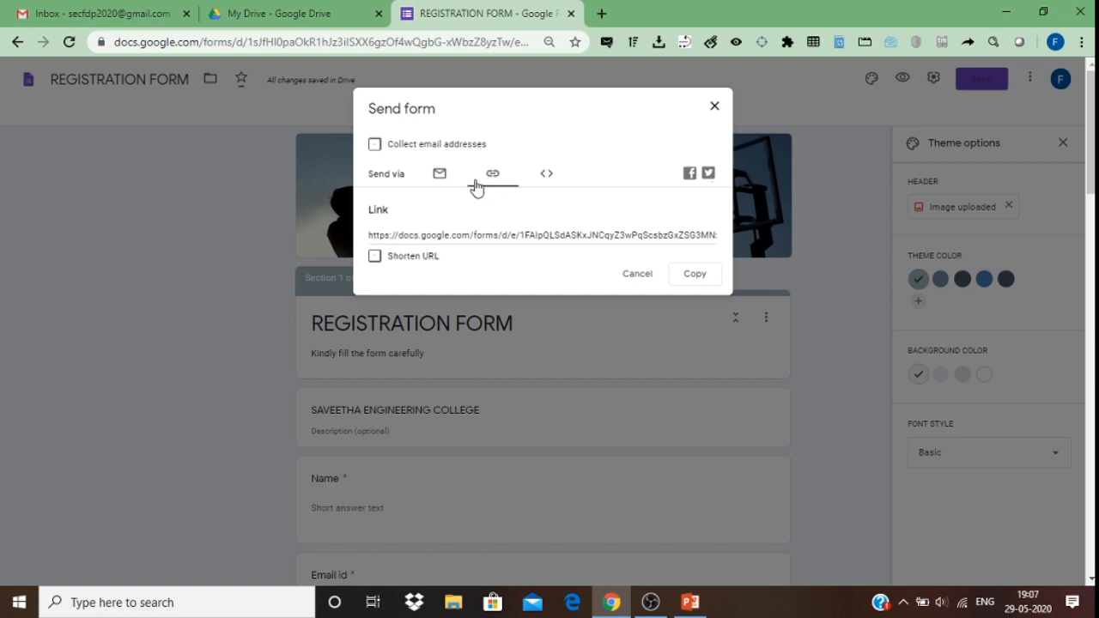
{"action": "left_click", "coordinate": [491, 172]}
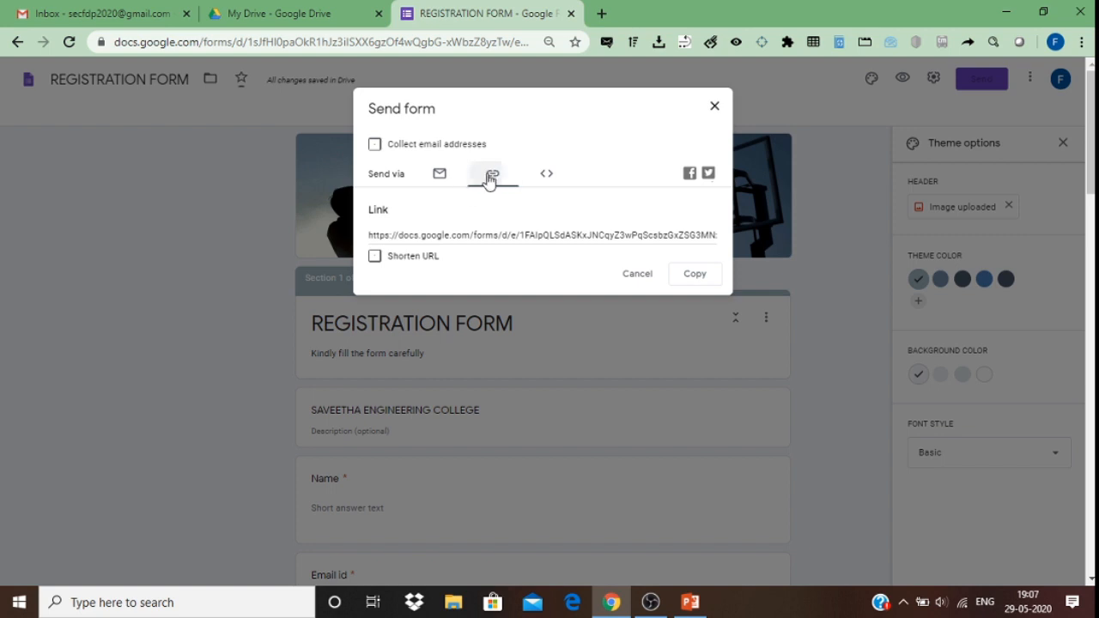
{"action": "left_click", "coordinate": [375, 257]}
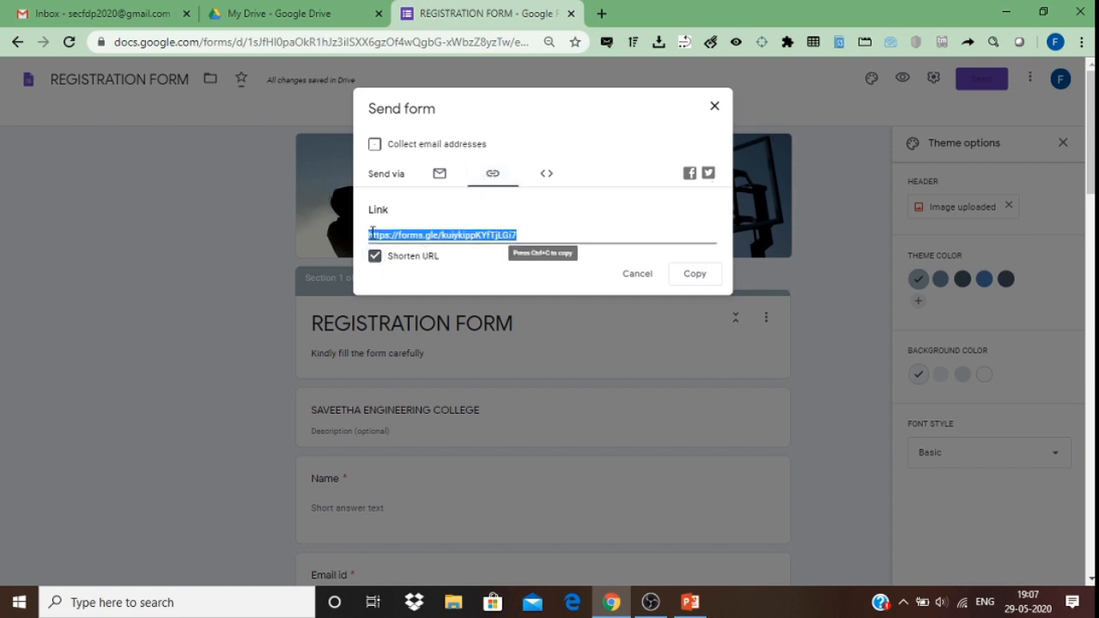
{"action": "left_click", "coordinate": [695, 277]}
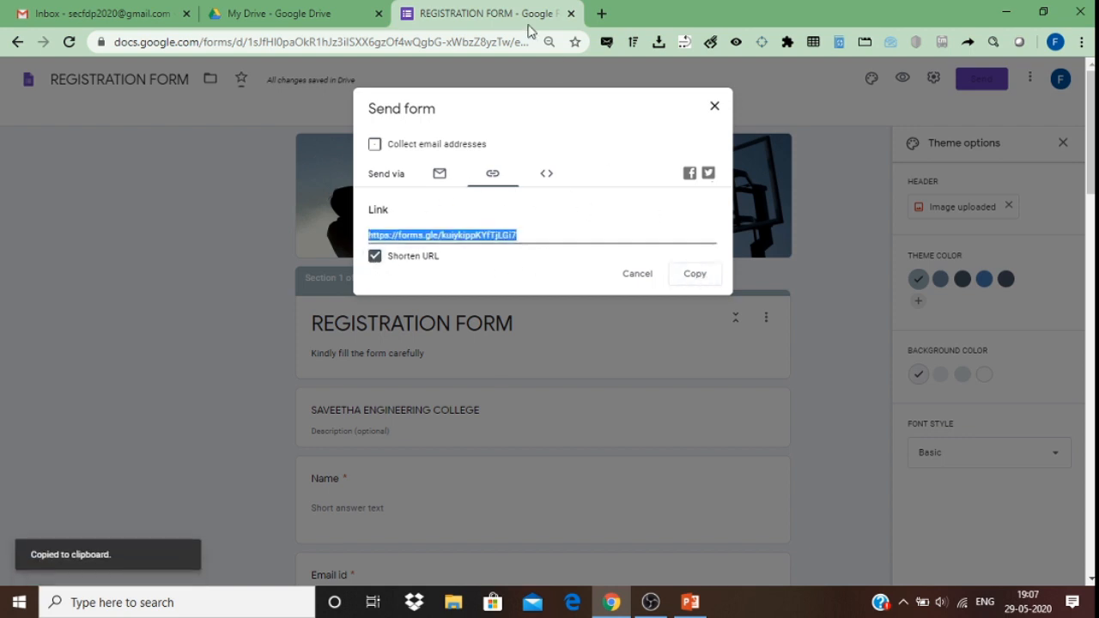
Paste the shortened form link into a new browser tab's address, then return to the form and close its sending options.
{"action": "left_click", "coordinate": [600, 15]}
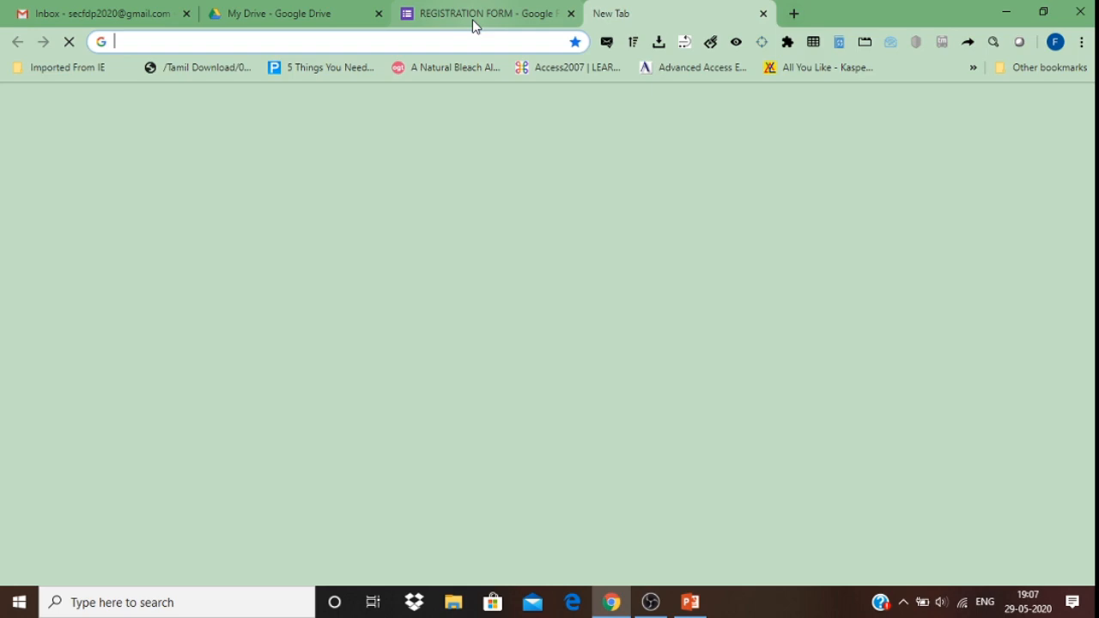
{"action": "key", "text": "ctrl+v"}
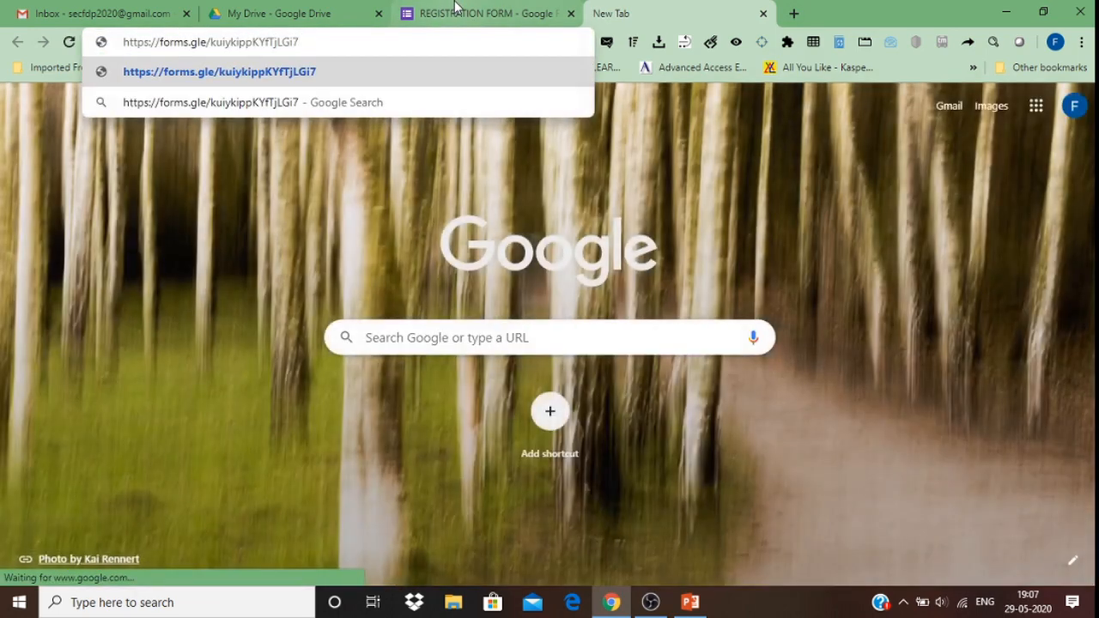
{"action": "left_click", "coordinate": [455, 10]}
{"action": "left_click", "coordinate": [716, 108]}
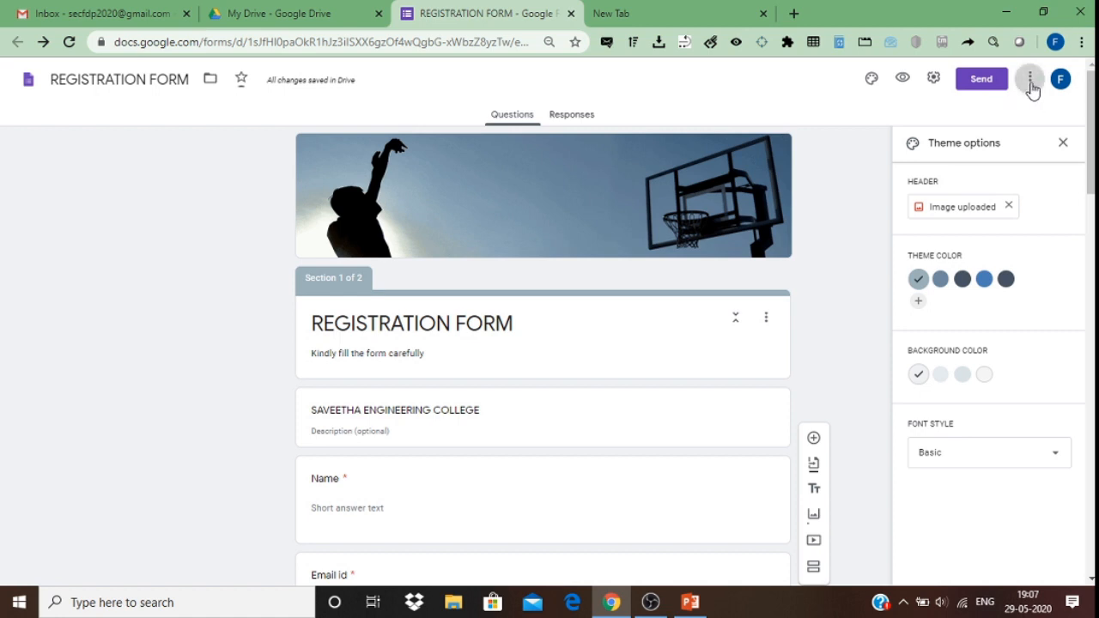
Add the suggested e-mail contact as a collaborator on the form with the Editor role, keeping notification on, and send the invitation.
{"action": "left_click", "coordinate": [1030, 79]}
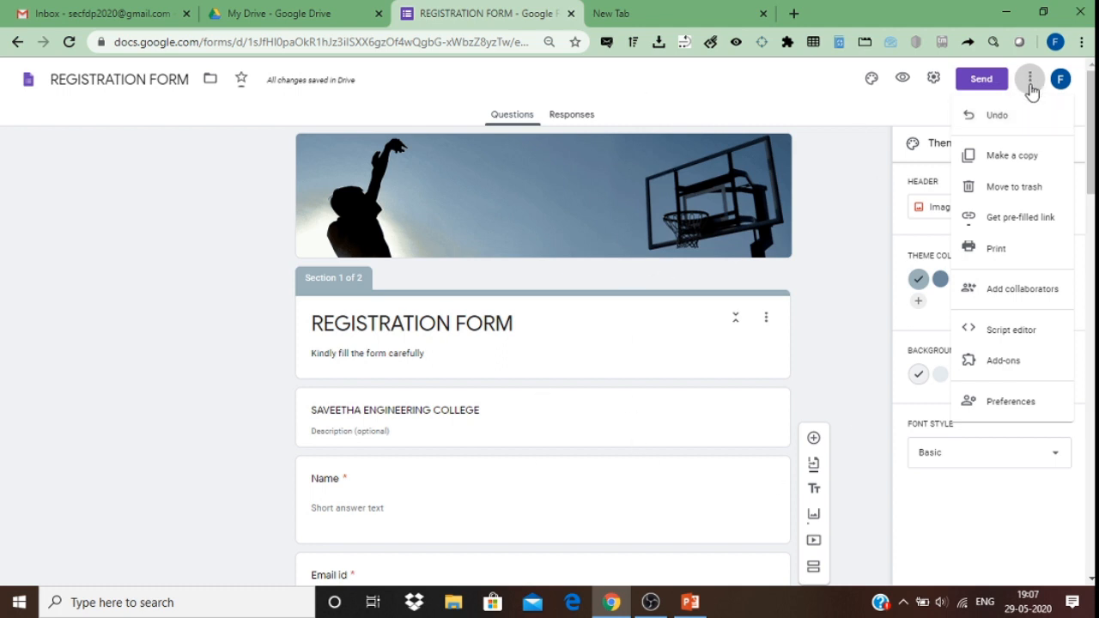
{"action": "left_click", "coordinate": [997, 291]}
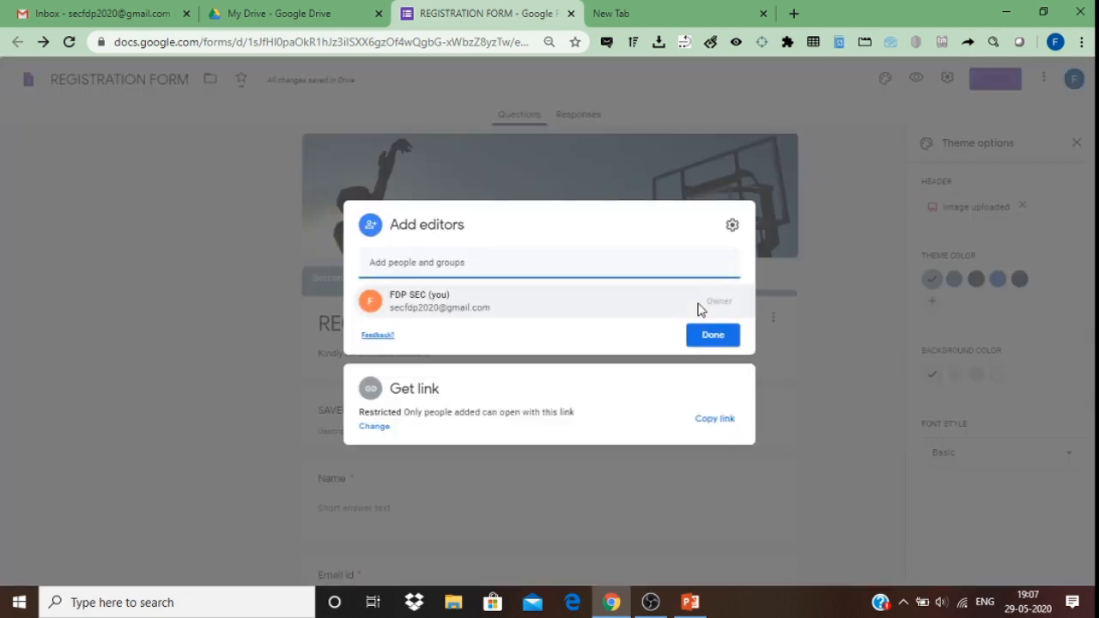
{"action": "left_click", "coordinate": [430, 263]}
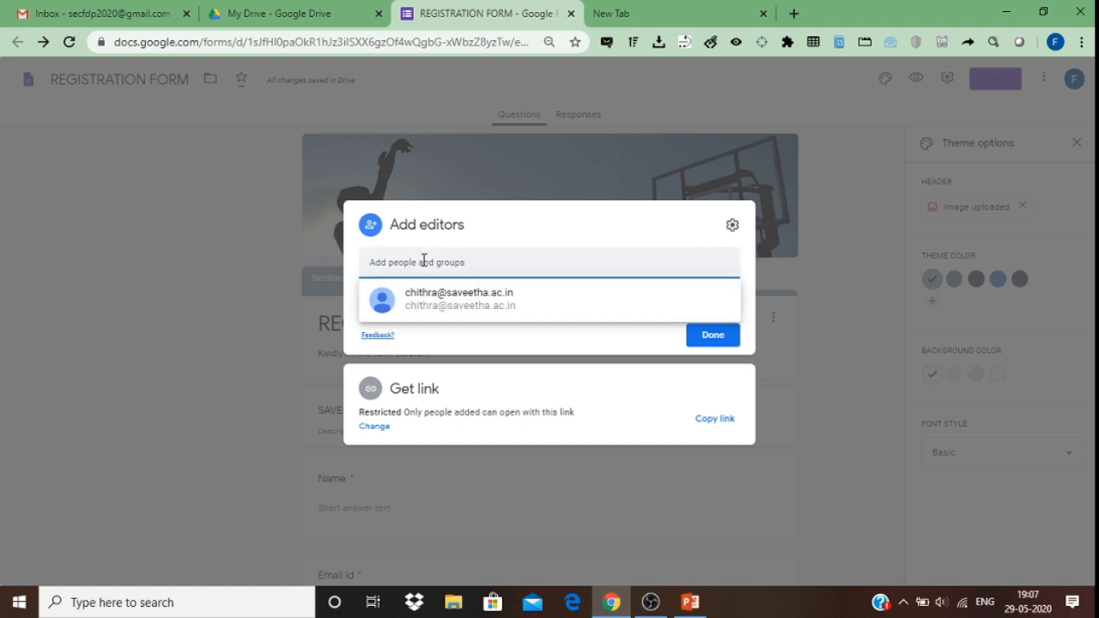
{"action": "left_click", "coordinate": [423, 262]}
{"action": "left_click", "coordinate": [428, 265]}
{"action": "left_click", "coordinate": [427, 297]}
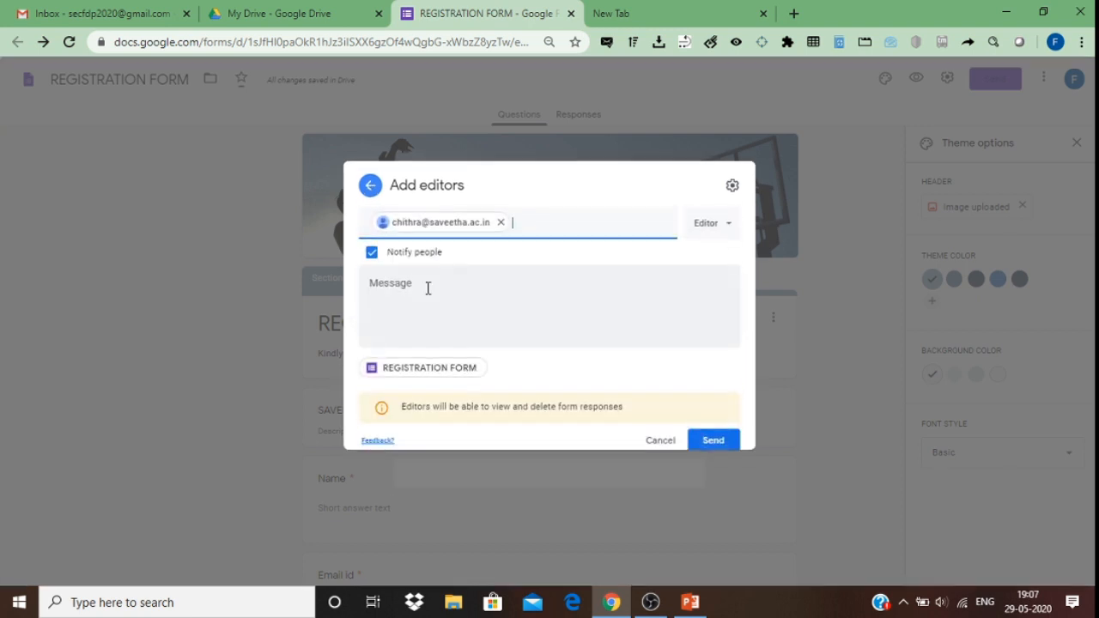
{"action": "left_click", "coordinate": [729, 236]}
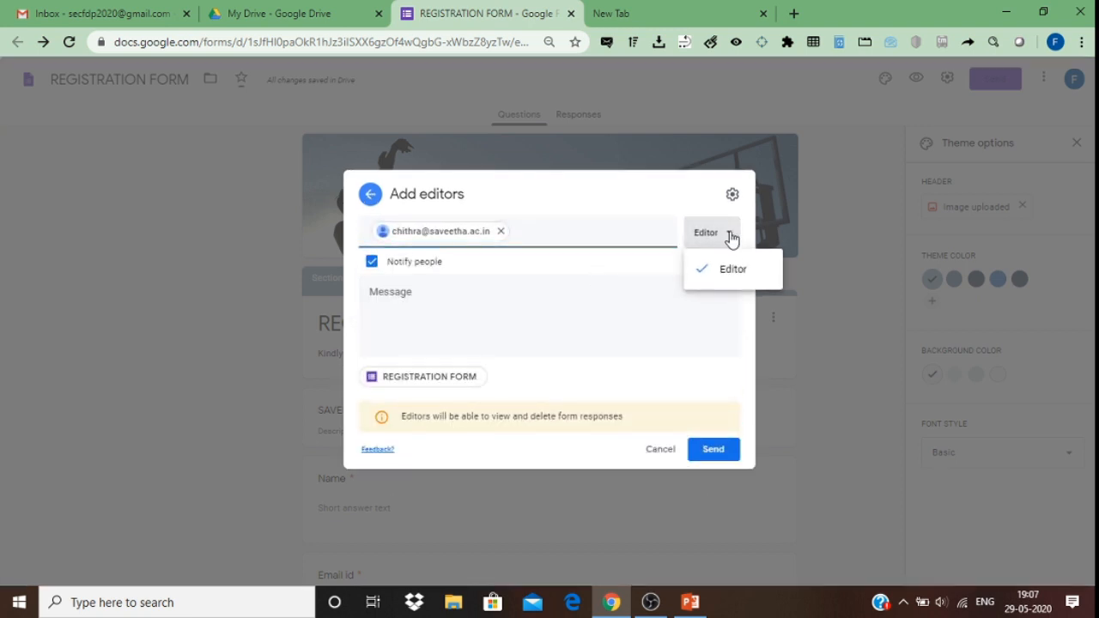
{"action": "left_click", "coordinate": [729, 236]}
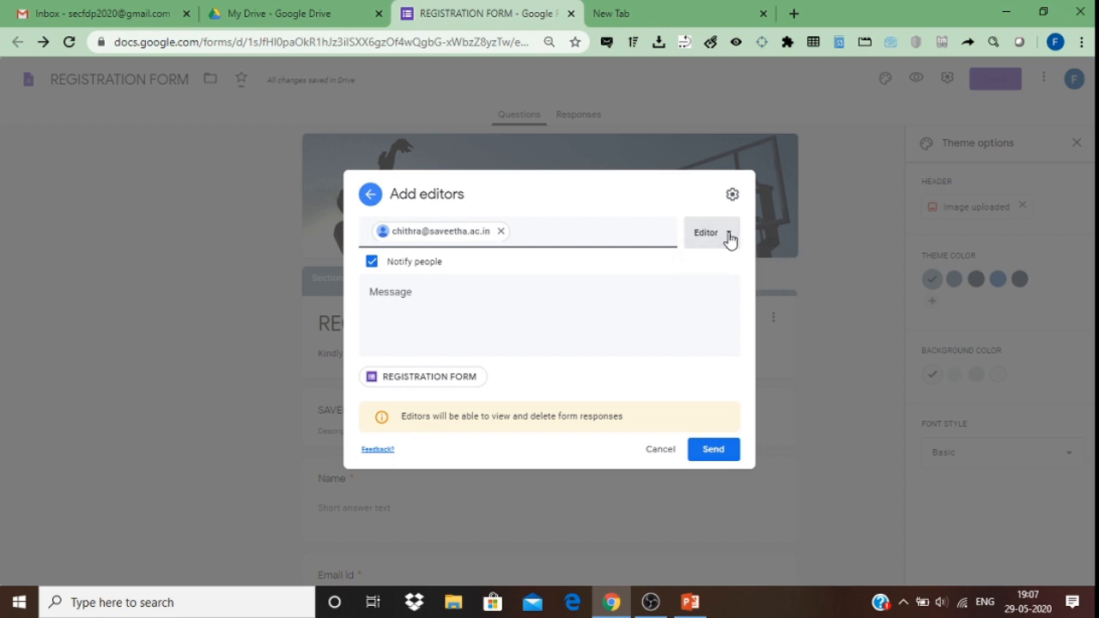
{"action": "left_click", "coordinate": [708, 452]}
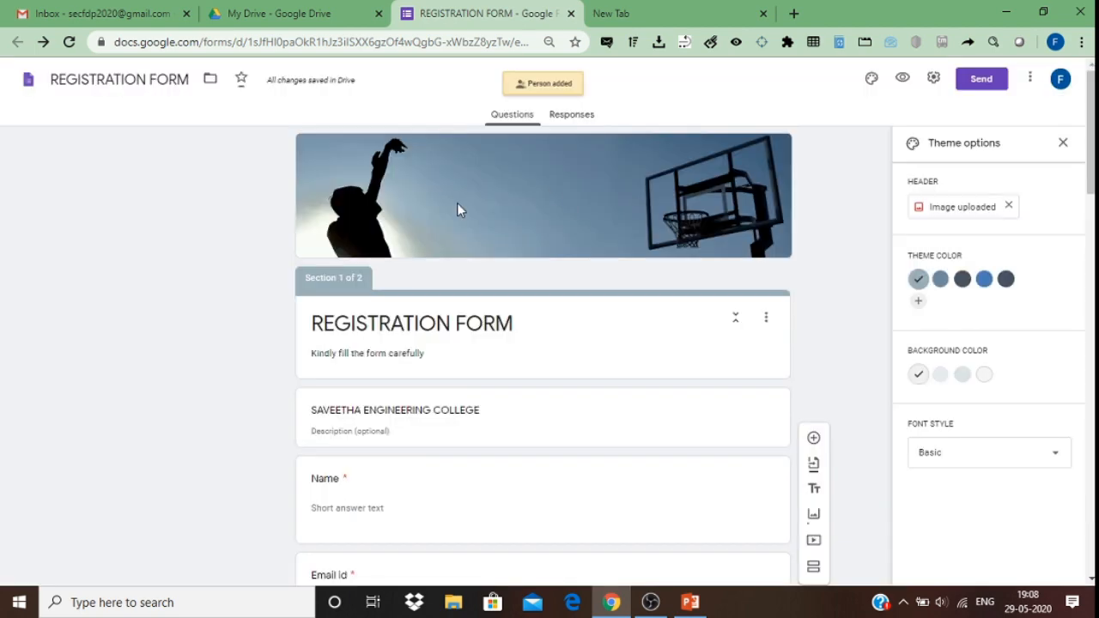
Check the live form through the shortened link by reviewing its first section and trying to continue with the required answers blank.
{"action": "mouse_move", "coordinate": [1090, 172]}
{"action": "left_mouse_down"}
{"action": "mouse_move", "coordinate": [1091, 553]}
{"action": "mouse_move", "coordinate": [1091, 173]}
{"action": "left_mouse_up"}
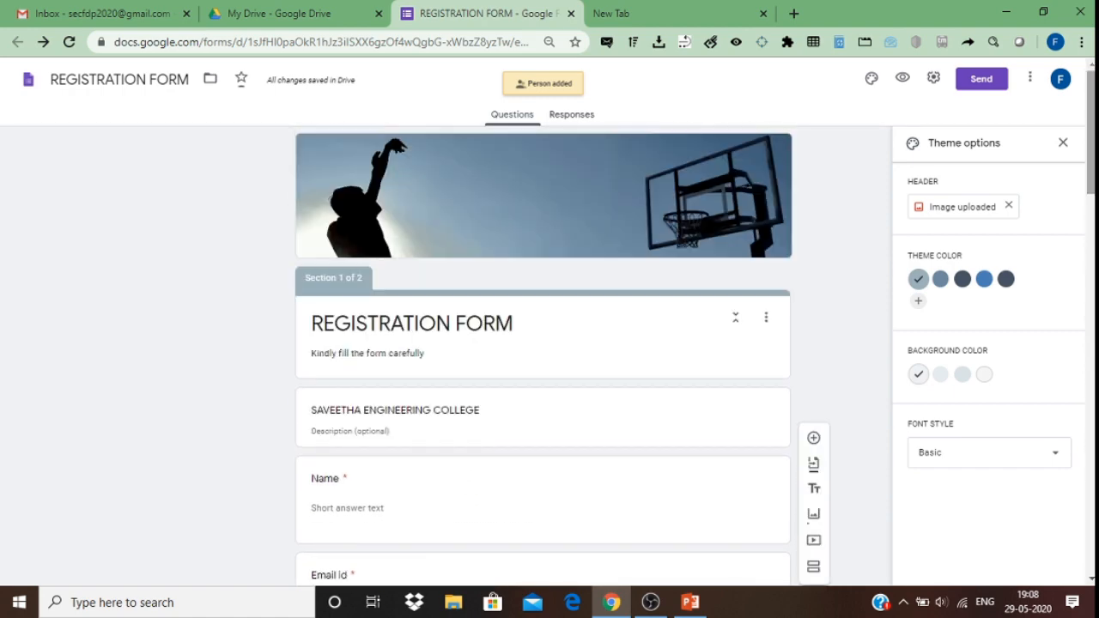
{"action": "left_click", "coordinate": [660, 23]}
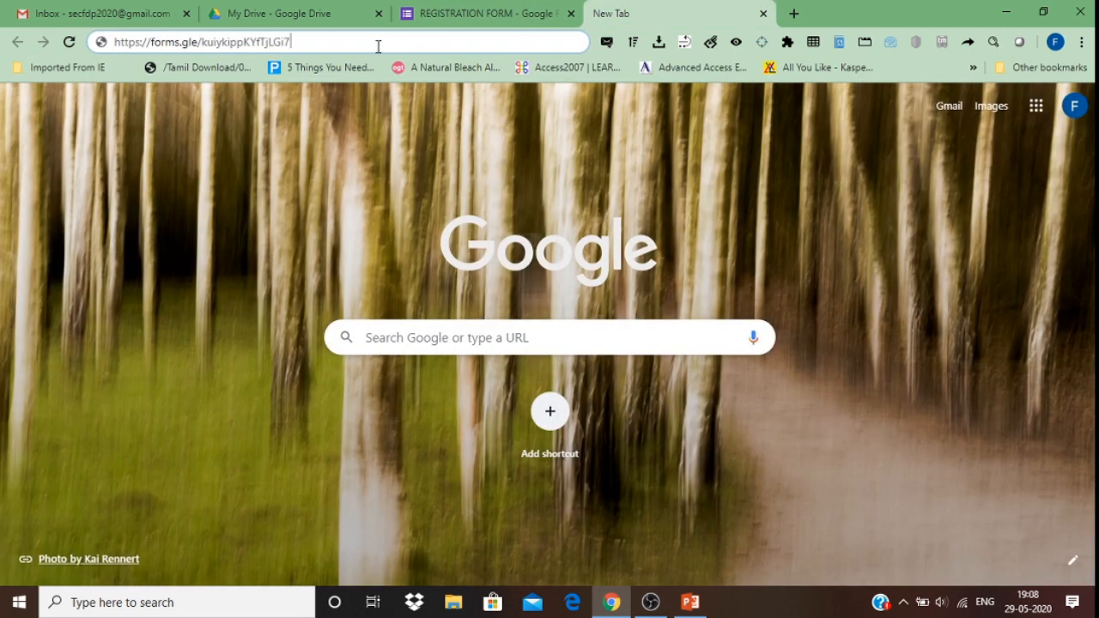
{"action": "key", "text": "Return"}
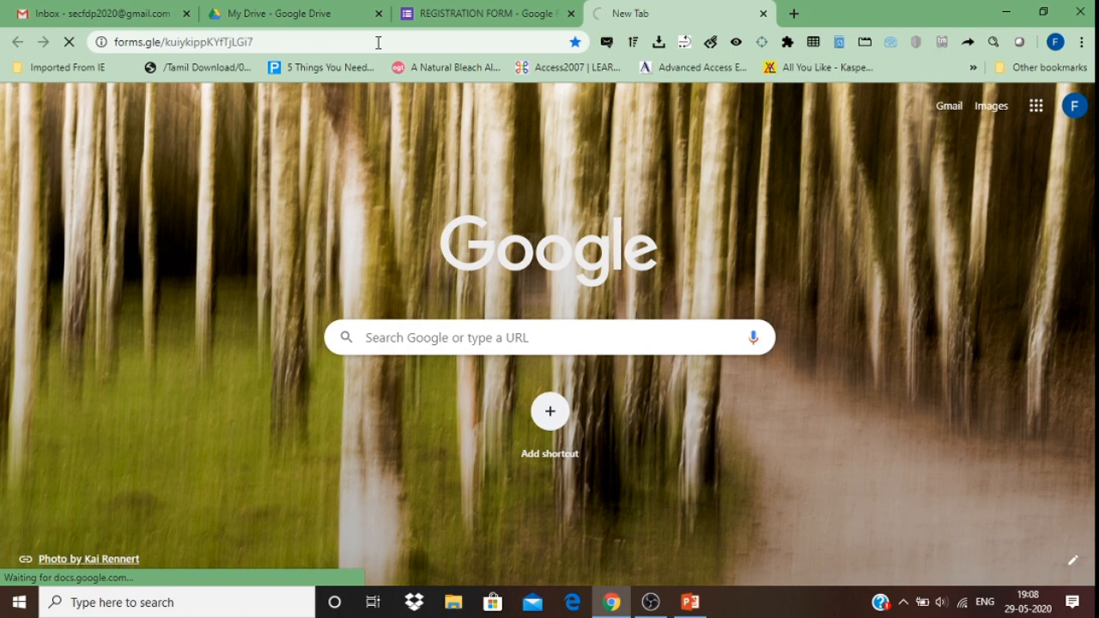
{"action": "scroll", "coordinate": [664, 270], "scroll_direction": "down", "scroll_amount": 2}
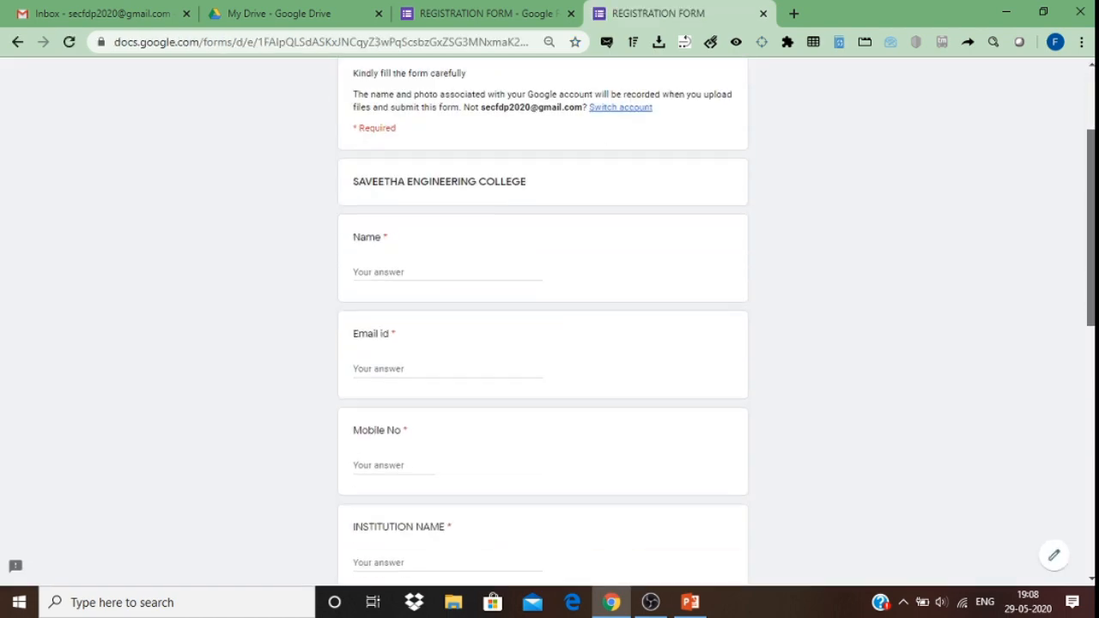
{"action": "scroll", "coordinate": [542, 323], "scroll_direction": "down", "scroll_amount": 9}
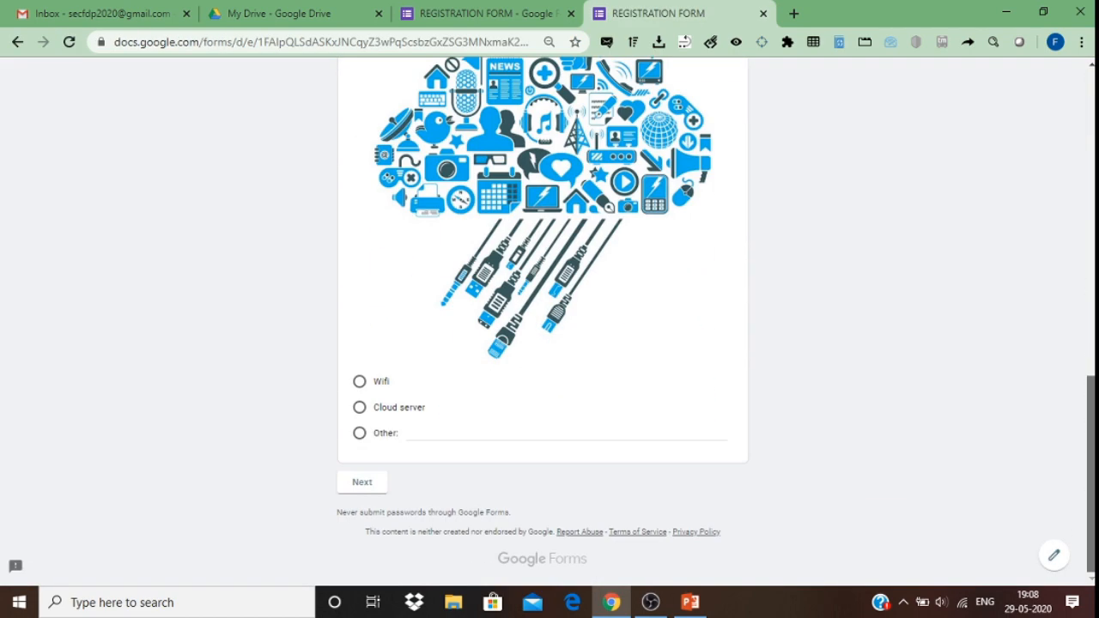
{"action": "scroll", "coordinate": [543, 323], "scroll_direction": "up", "scroll_amount": 10}
{"action": "scroll", "coordinate": [543, 323], "scroll_direction": "down", "scroll_amount": 7}
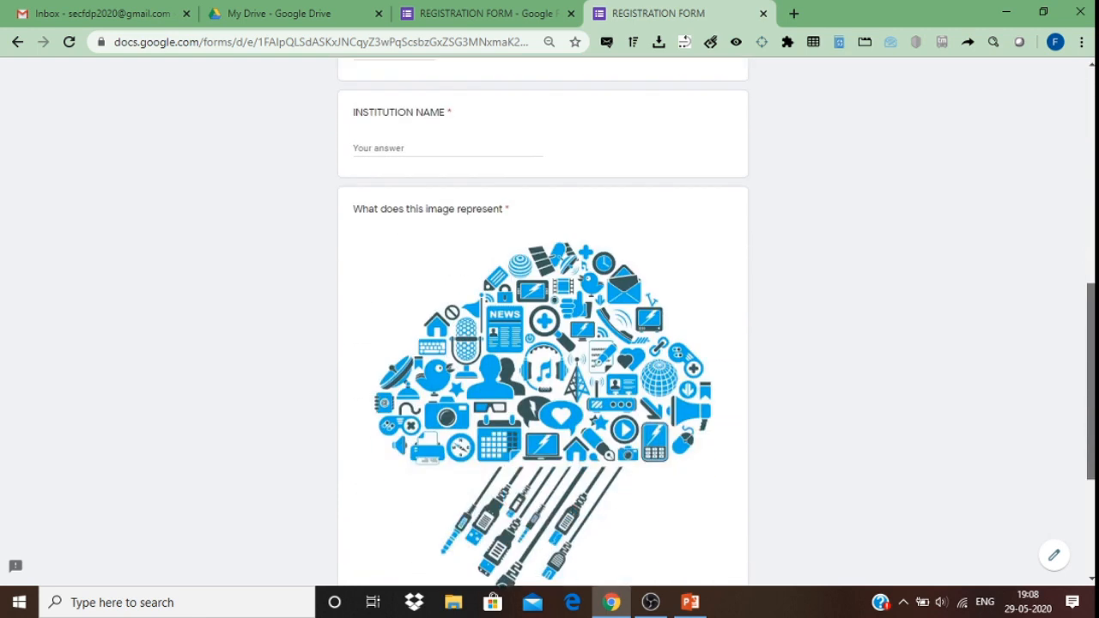
{"action": "scroll", "coordinate": [542, 323], "scroll_direction": "down", "scroll_amount": 3}
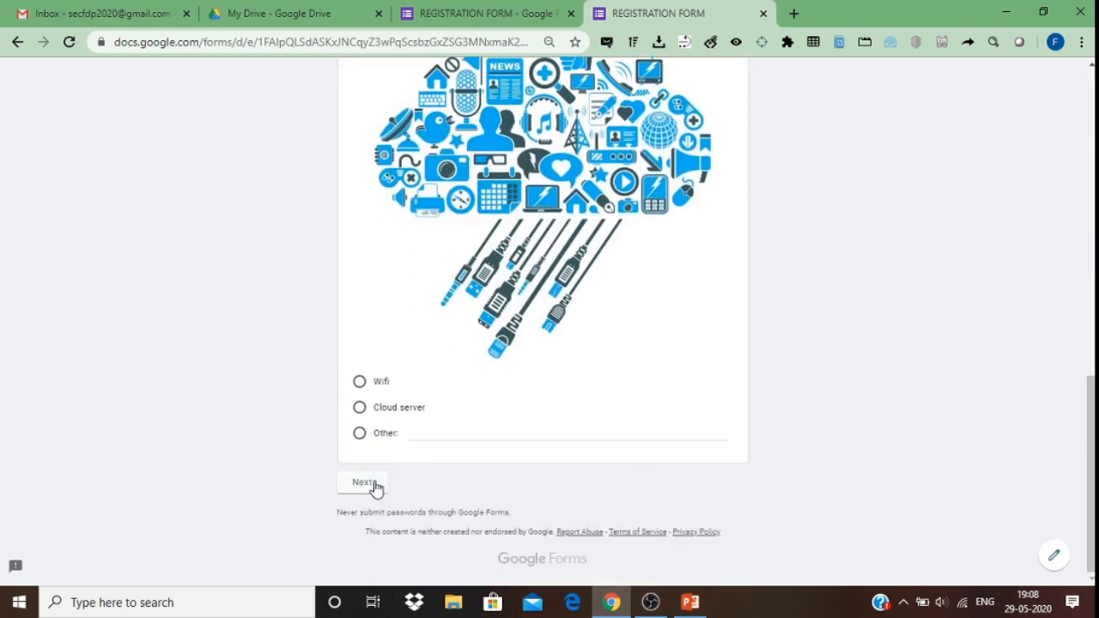
{"action": "left_click", "coordinate": [364, 482]}
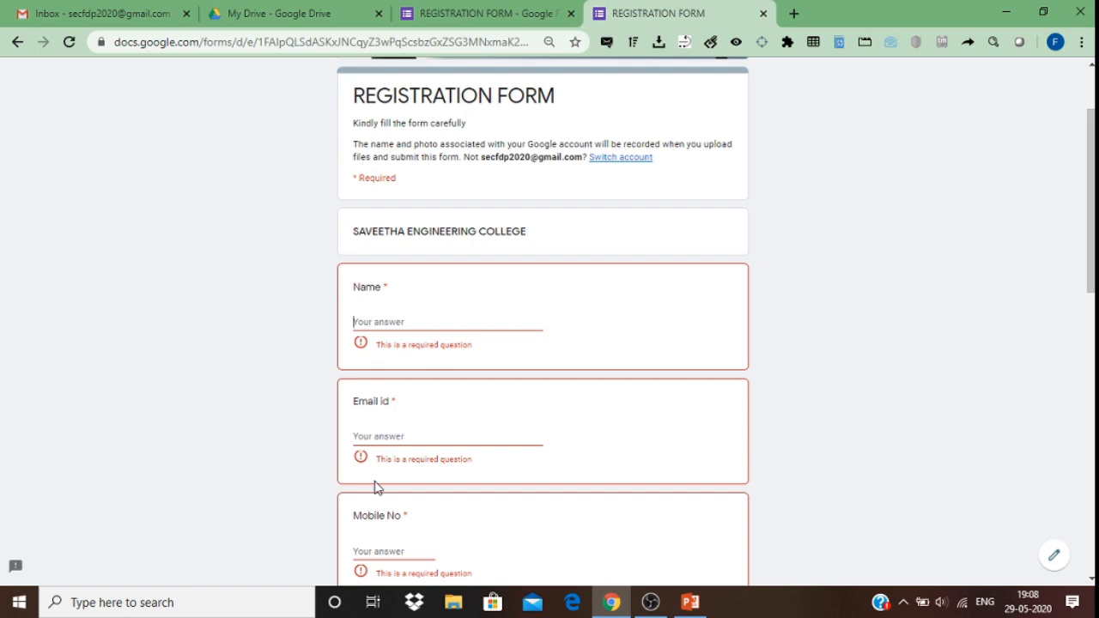
{"action": "left_click", "coordinate": [651, 604]}
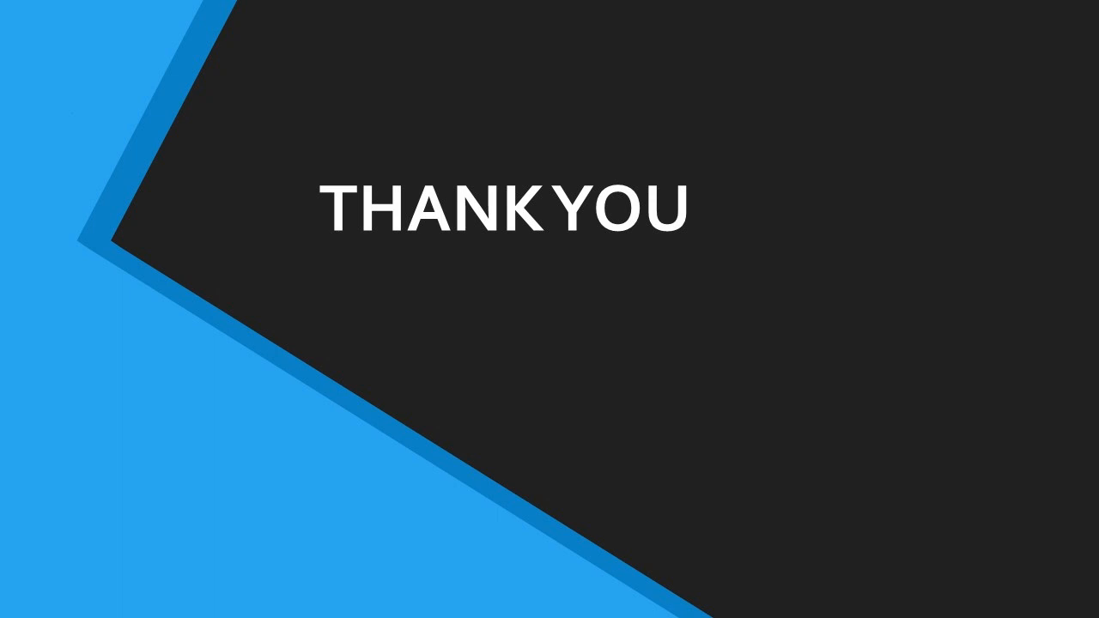